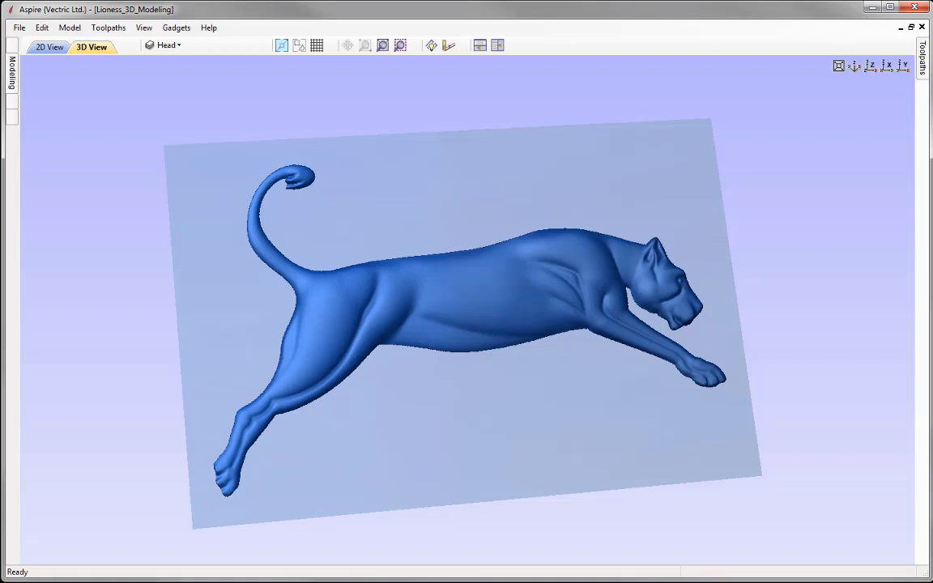
Step: Close the current lioness model and open the existing file Lioness-Vectors.crv3d from the Lioness_FILES folder
click(19, 27)
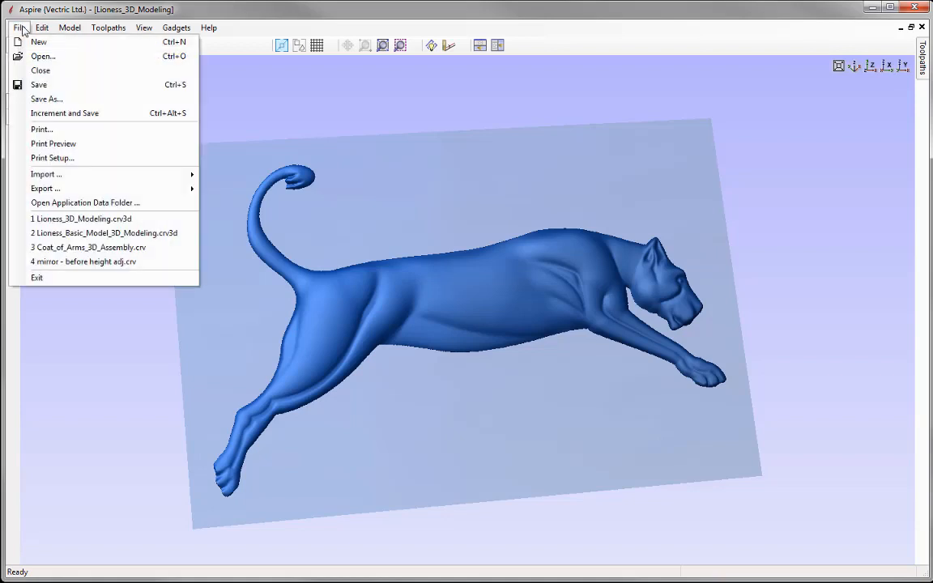
click(40, 71)
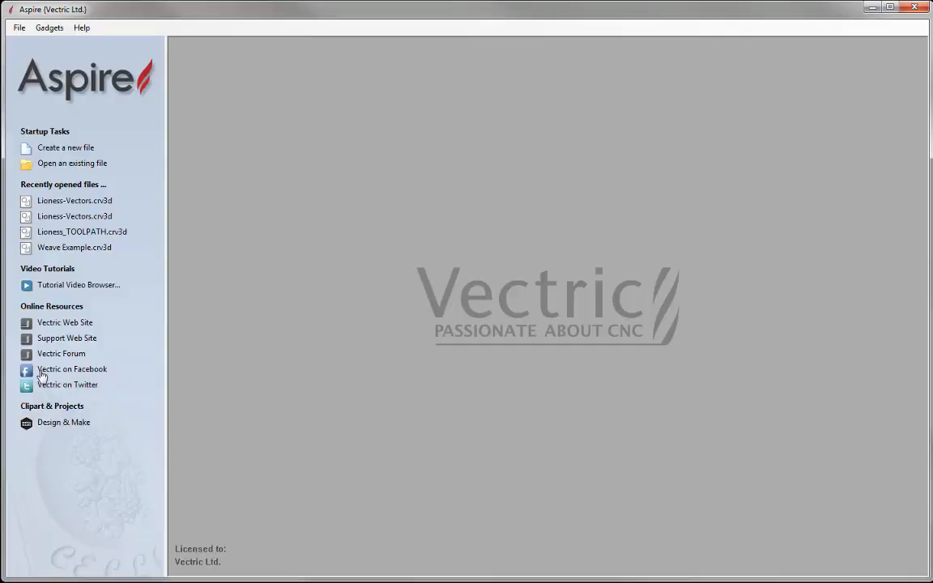
click(102, 164)
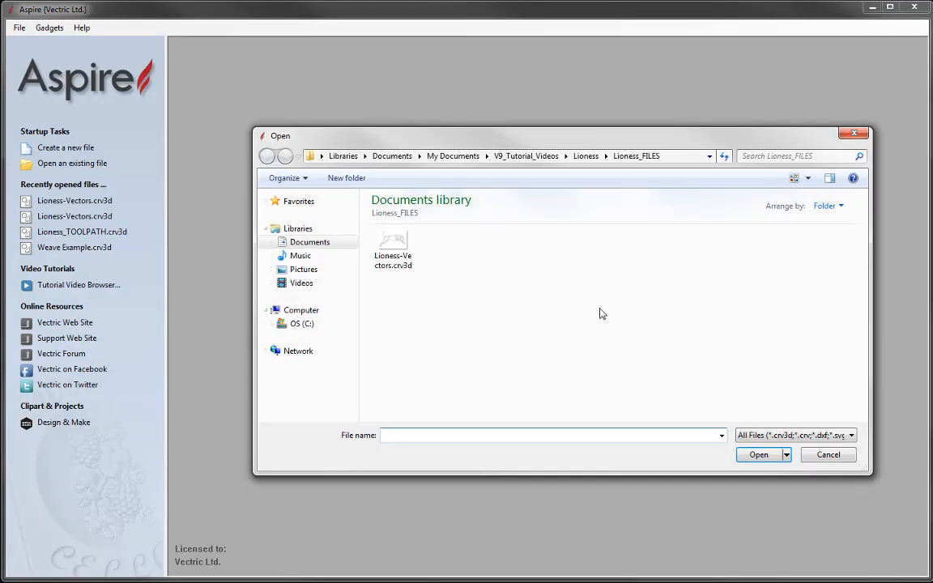
click(386, 263)
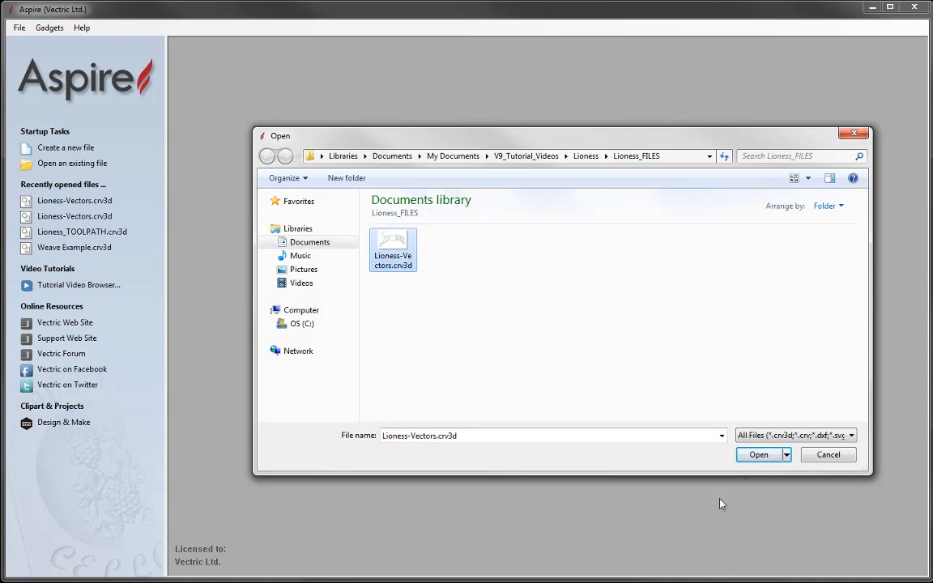
click(760, 455)
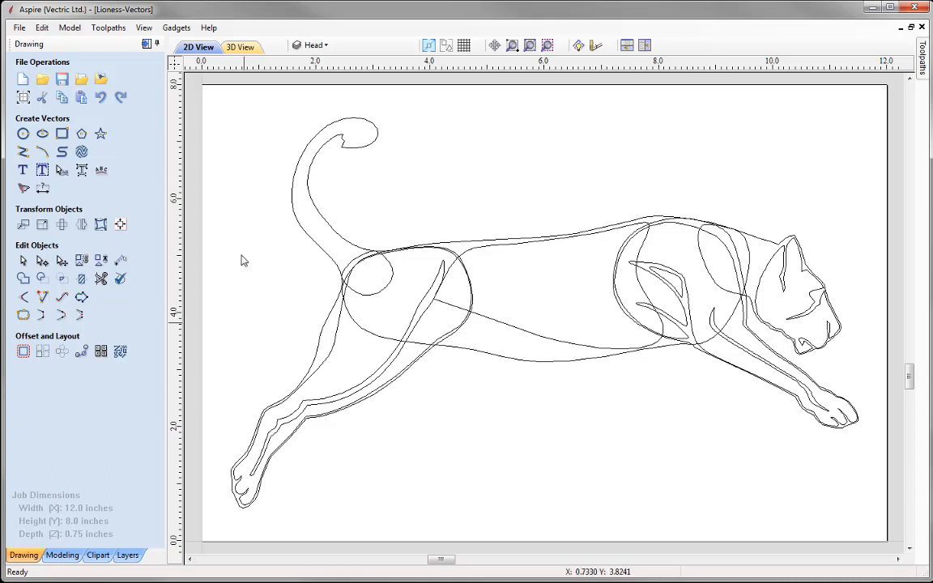
Step: Examine which vectors each layer holds by hiding the Head, Front Leg, Body and Back Leg layers and showing them again
click(323, 47)
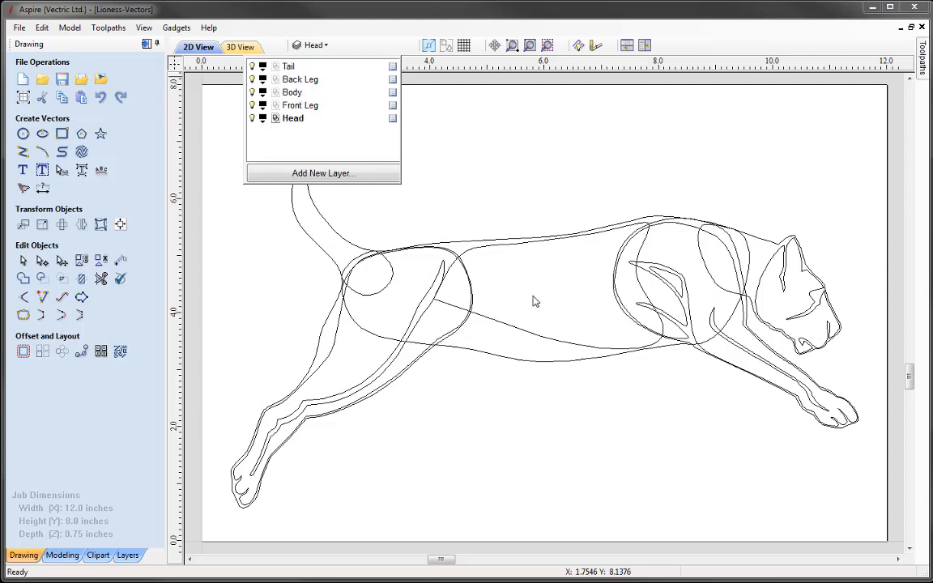
click(252, 118)
click(252, 106)
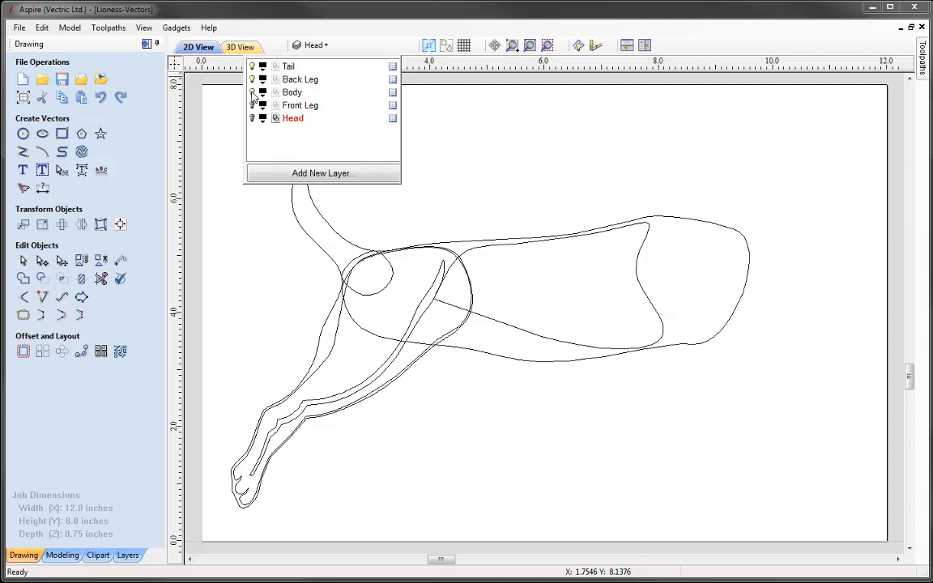
click(252, 92)
click(252, 79)
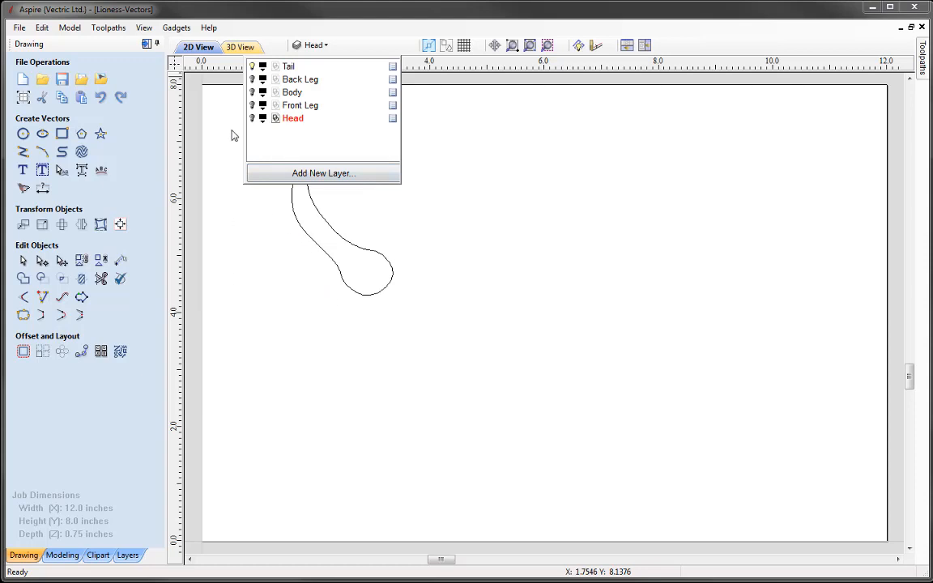
click(252, 79)
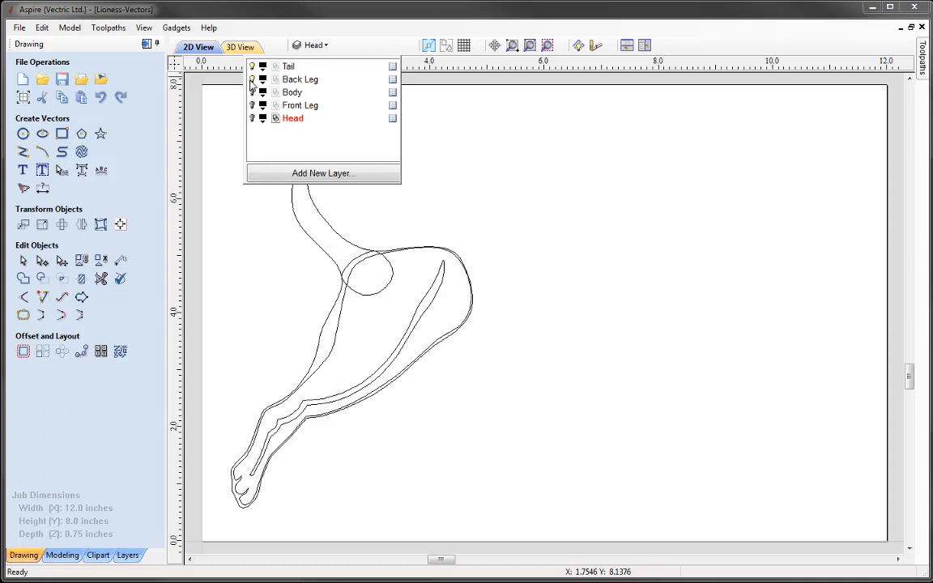
click(252, 92)
click(252, 105)
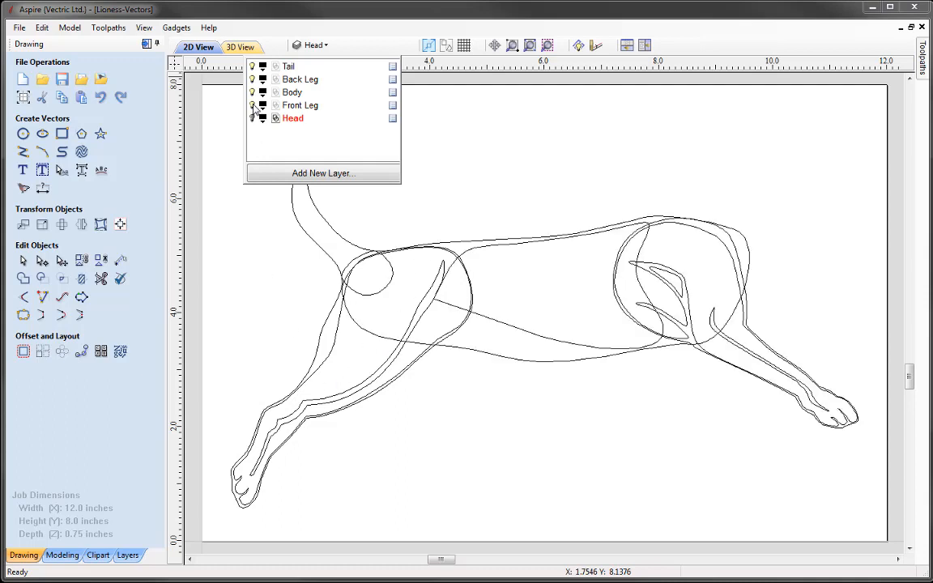
click(252, 118)
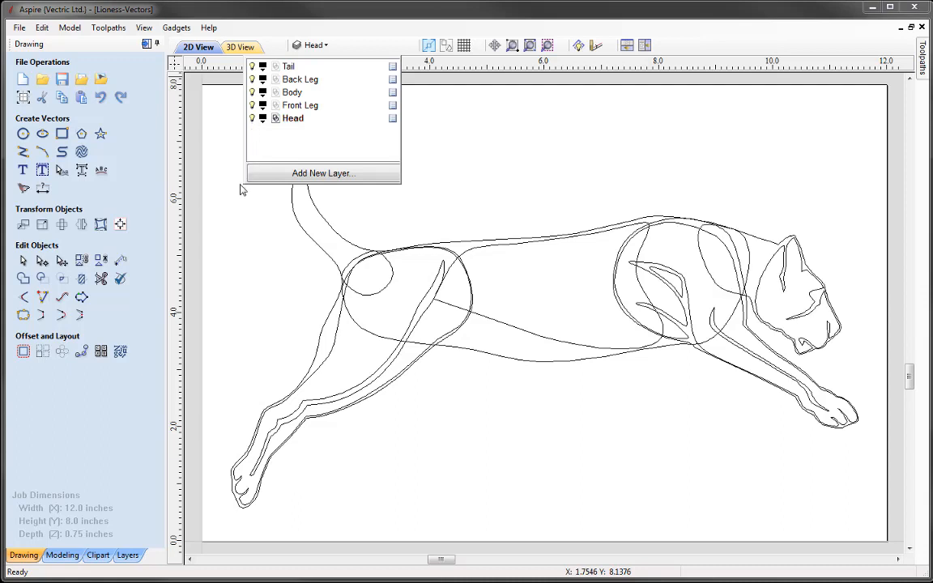
Step: Hide the Head, Front Leg, Body and Back Leg layers and make Tail the active layer
click(251, 118)
click(252, 105)
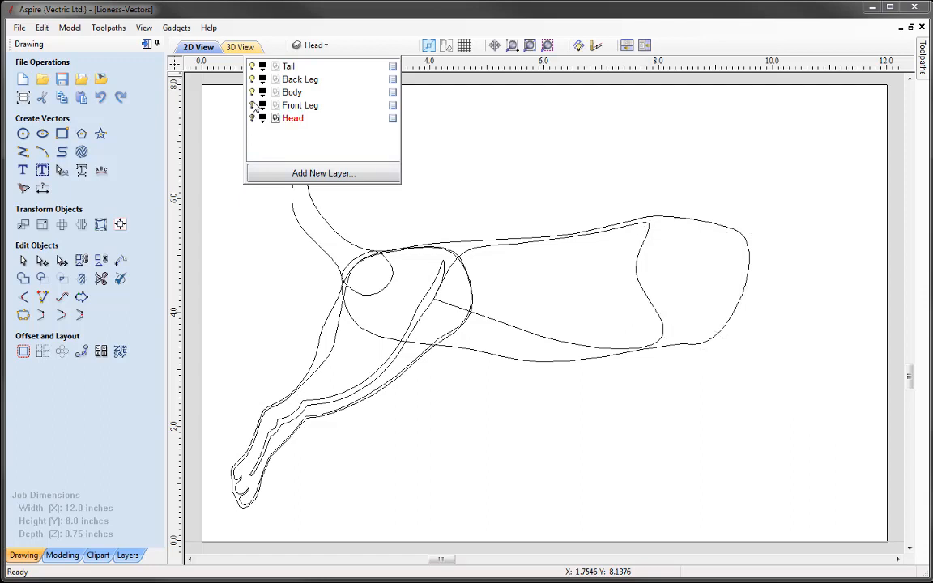
click(253, 92)
click(253, 80)
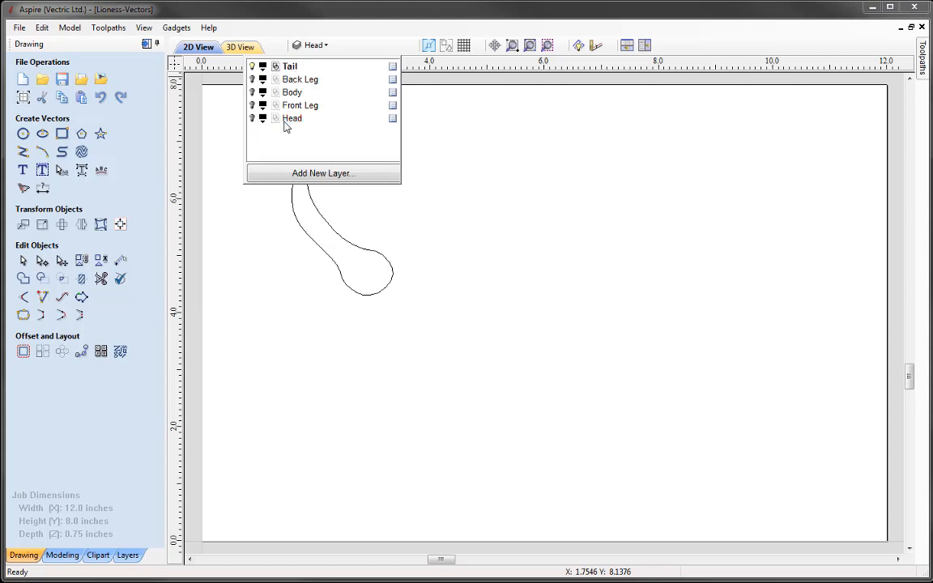
click(288, 67)
click(270, 273)
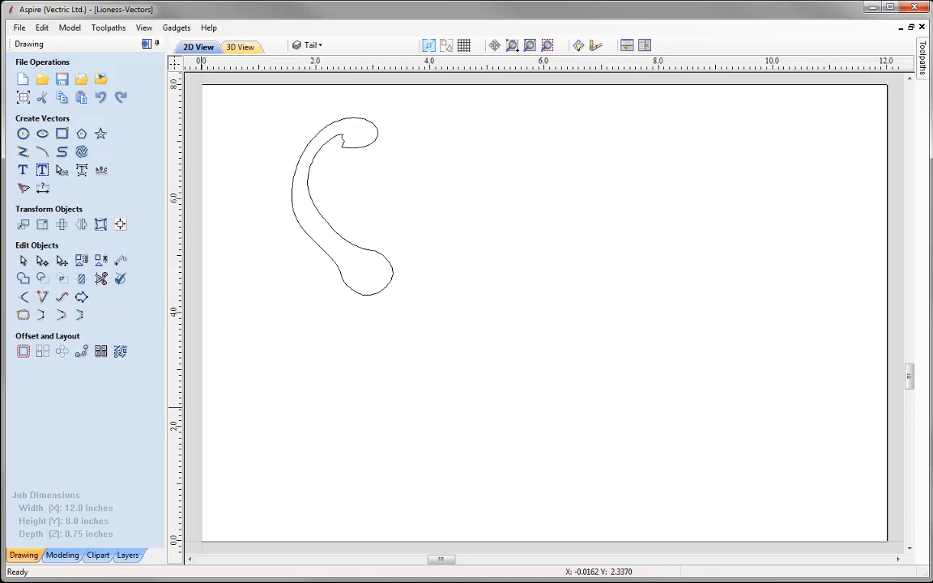
Step: Rename the component level Level 1 as Tail
click(63, 556)
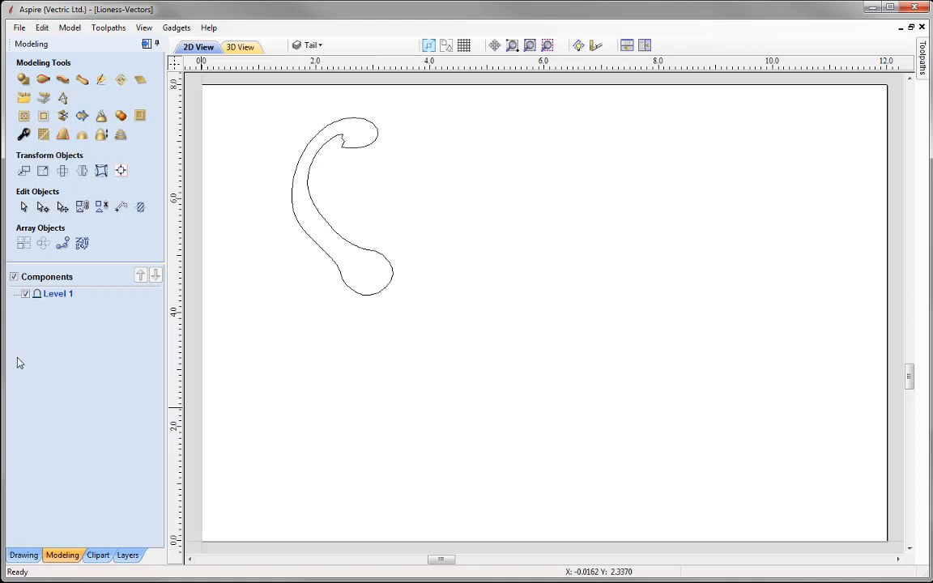
right_click(62, 302)
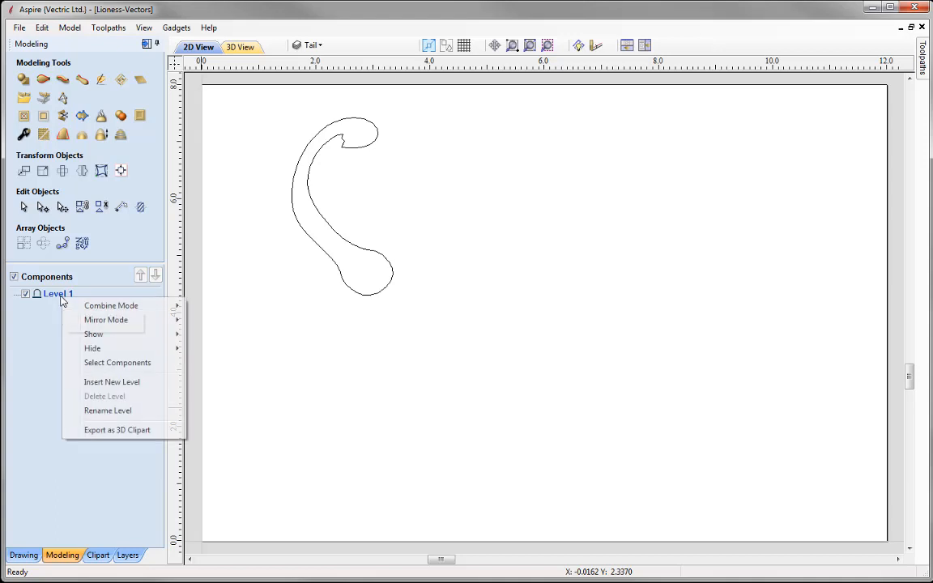
click(150, 411)
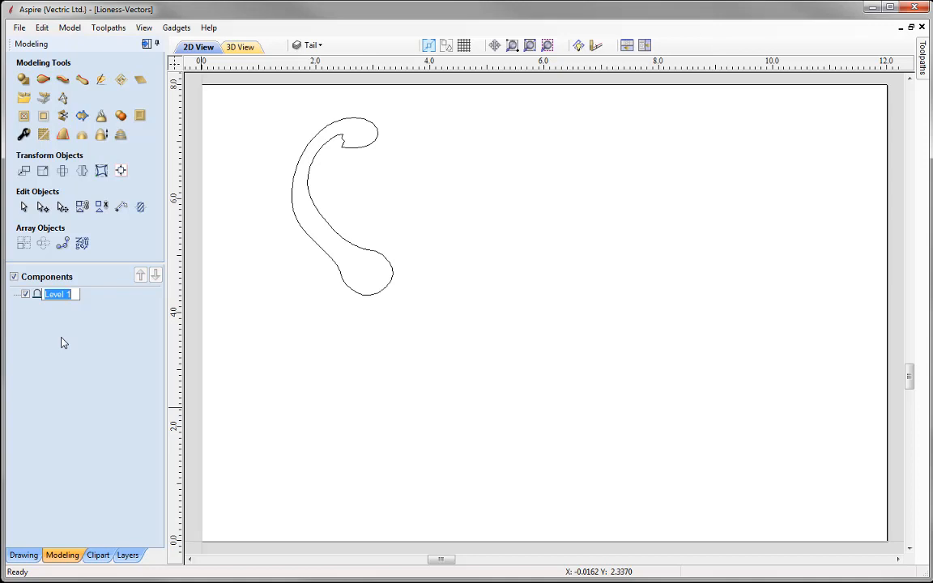
text(Tail)
key(Return)
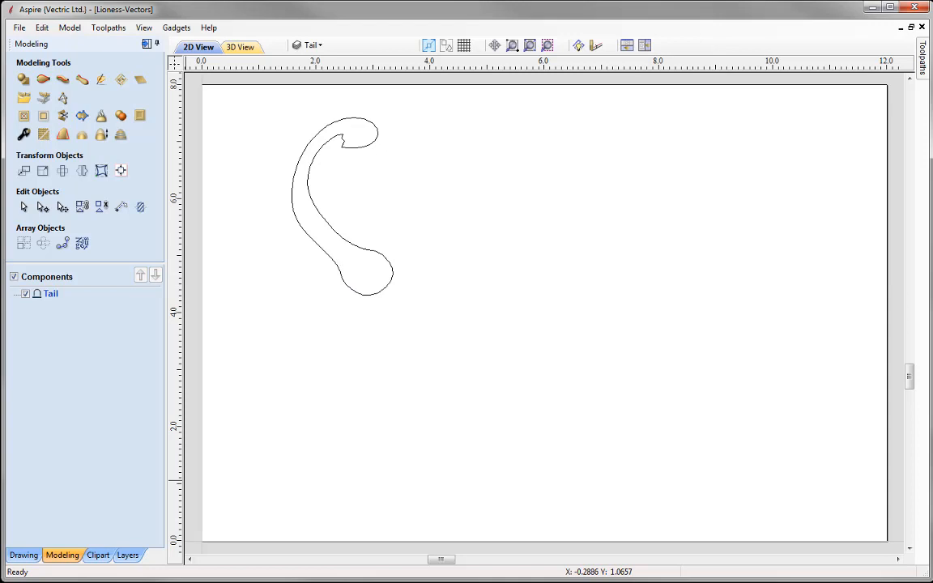
Step: Tile the 2D and 3D views side by side and create a rounded shape from the tail vector with no height limit and an 81° angle
click(646, 46)
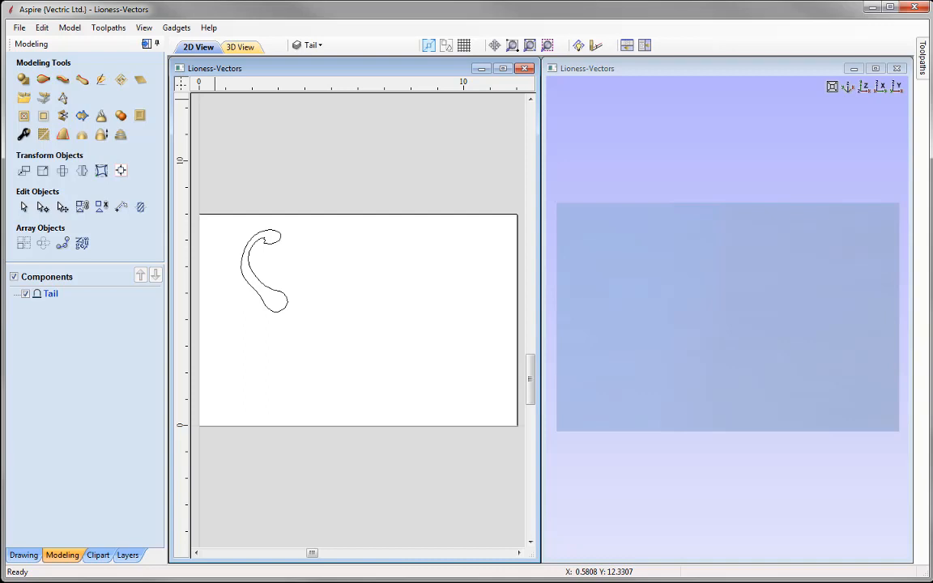
click(24, 82)
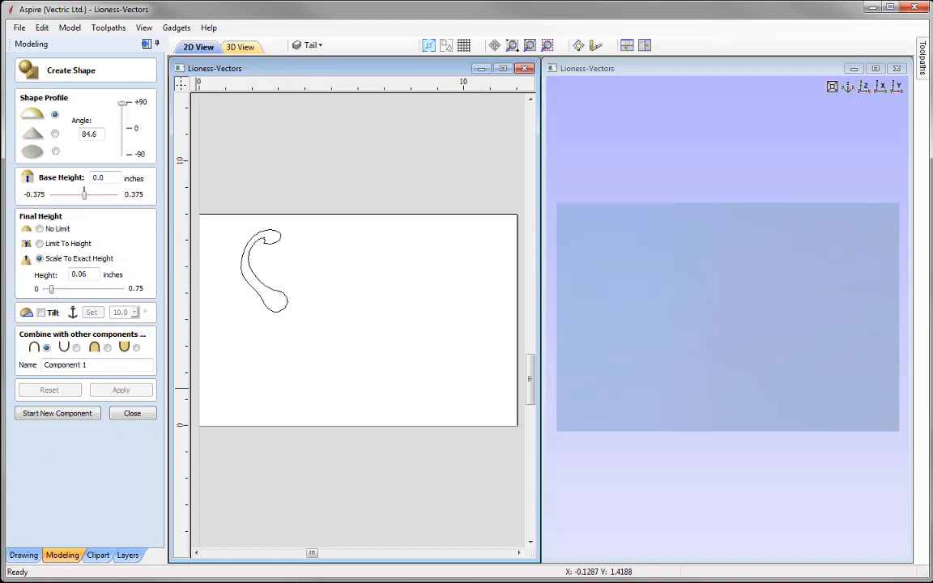
click(39, 230)
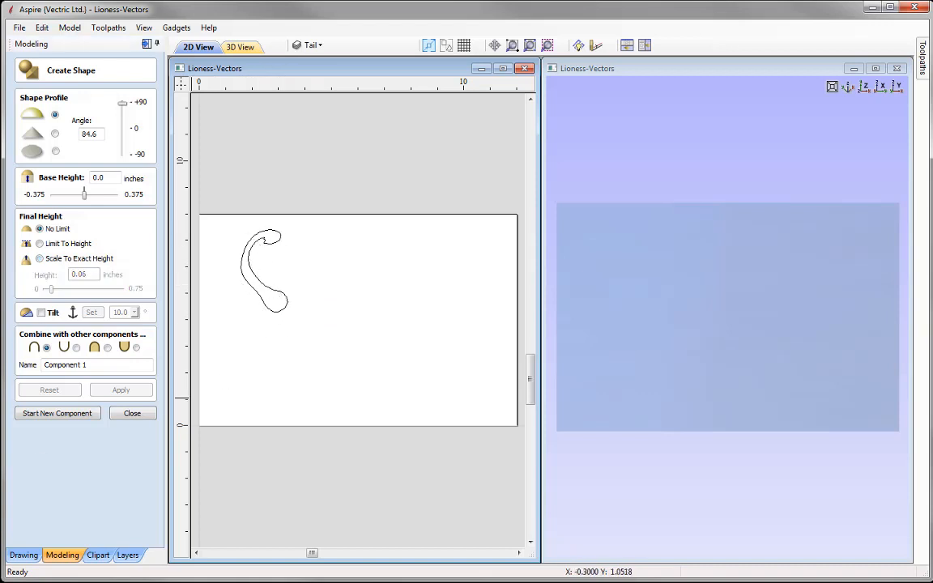
click(284, 315)
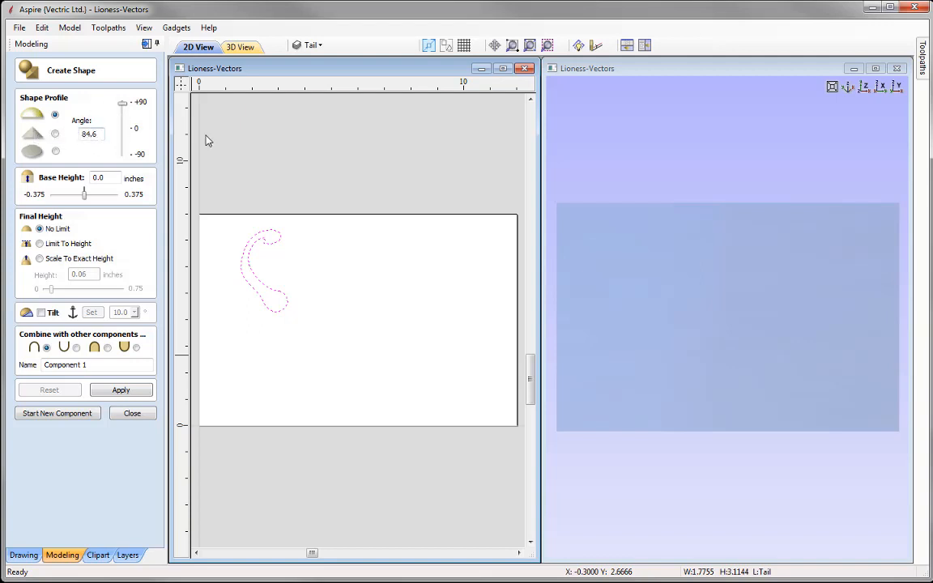
drag(124, 109, 126, 130)
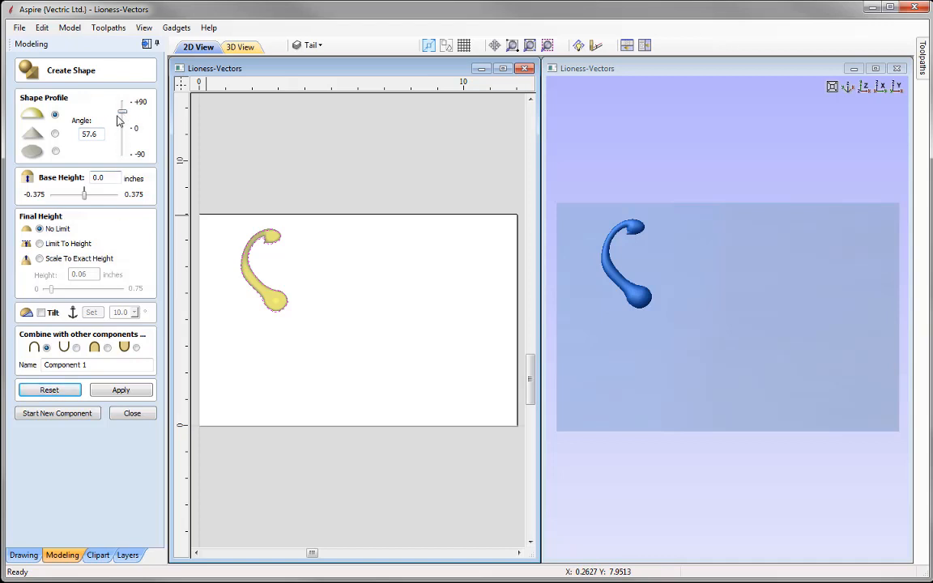
drag(124, 114, 123, 110)
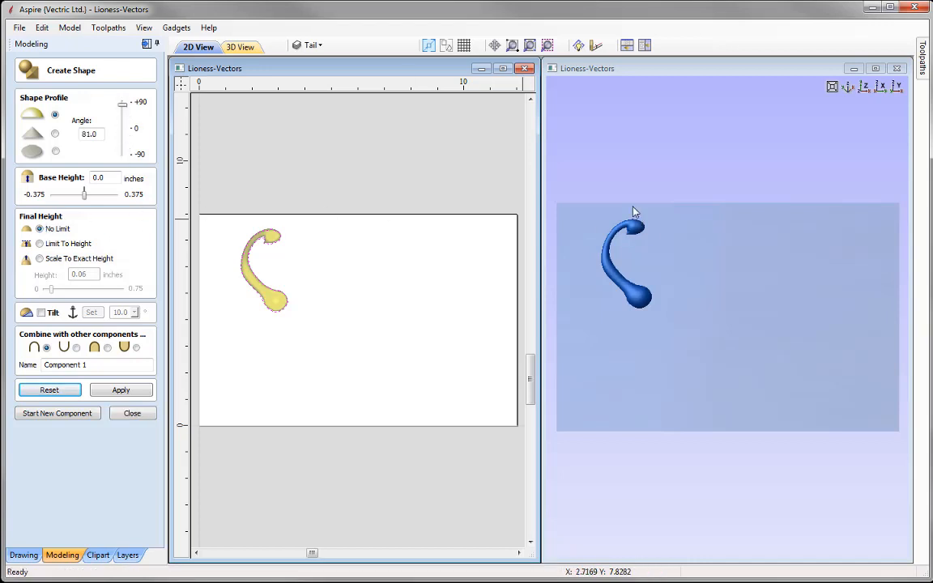
Step: Scale the tail shape to an exact height of 0.2 inches and apply it
drag(784, 367, 677, 229)
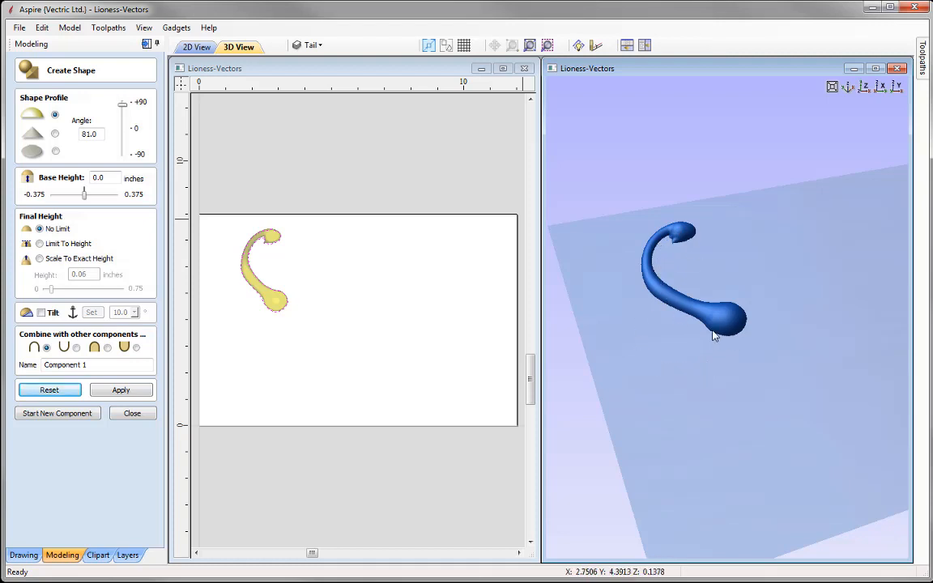
click(60, 260)
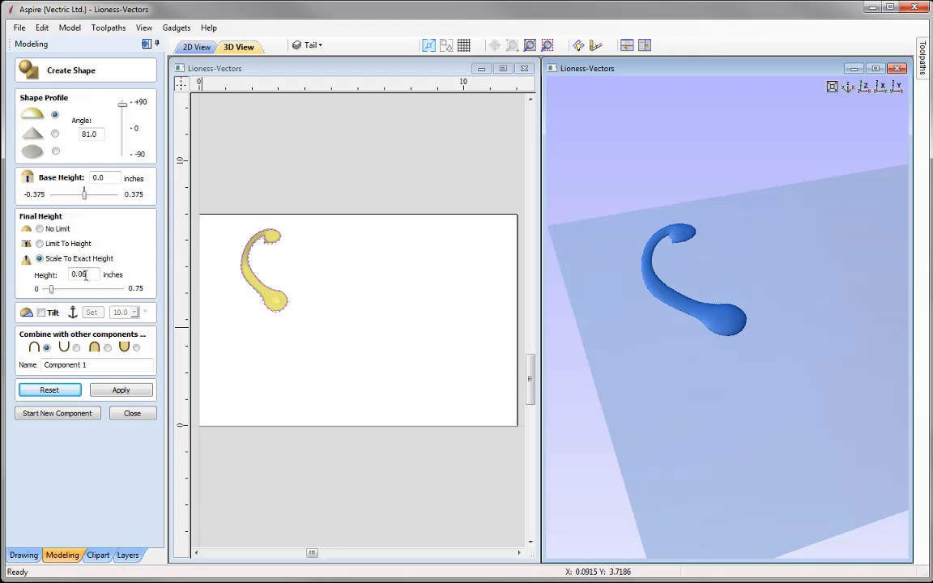
drag(78, 275, 90, 274)
text(2)
click(120, 389)
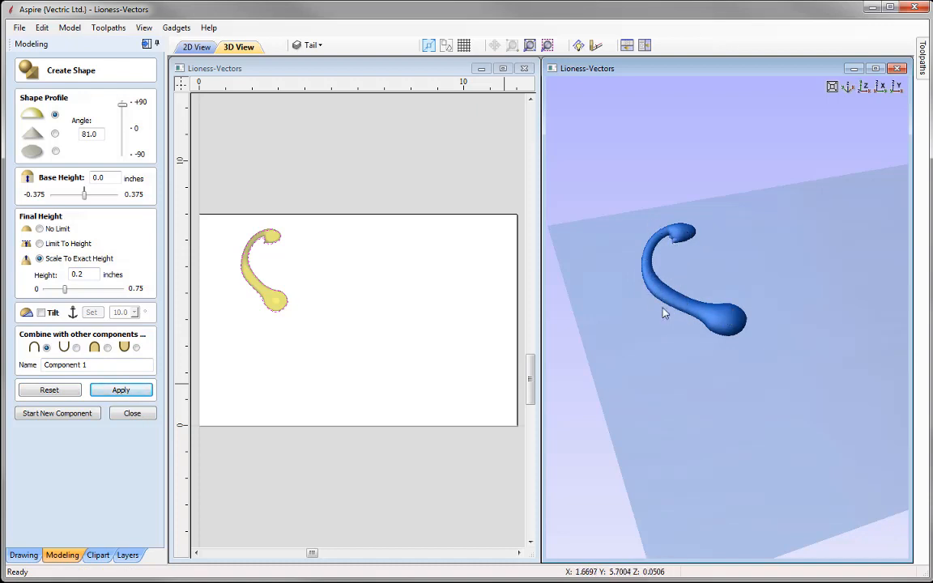
Step: Name the new component Tail, apply the change and finish creating the shape
drag(93, 364, 45, 364)
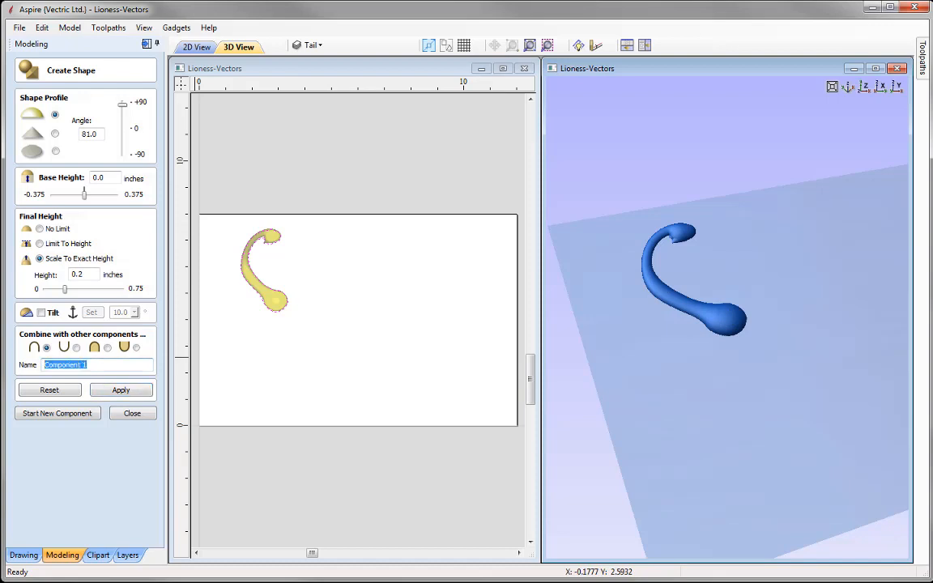
text(Tail)
click(121, 391)
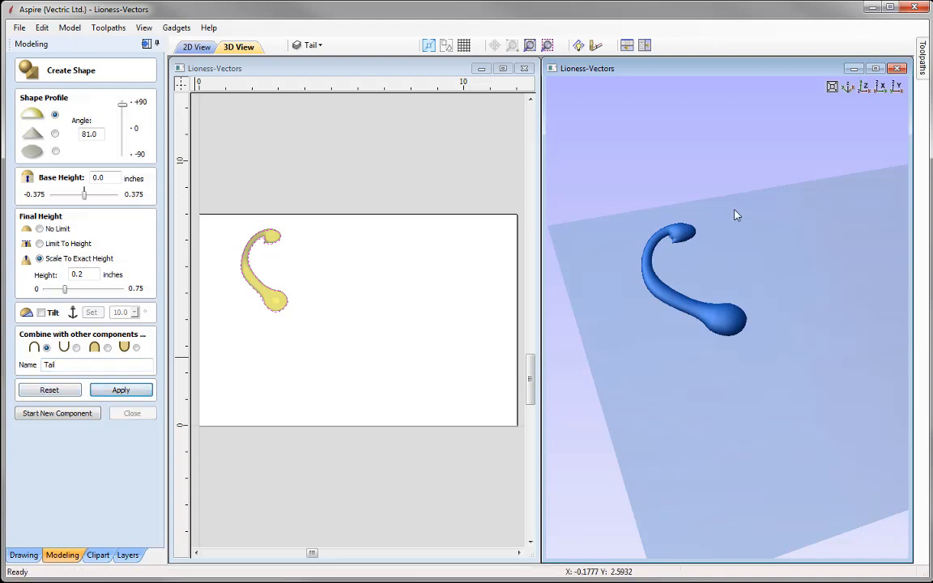
click(849, 88)
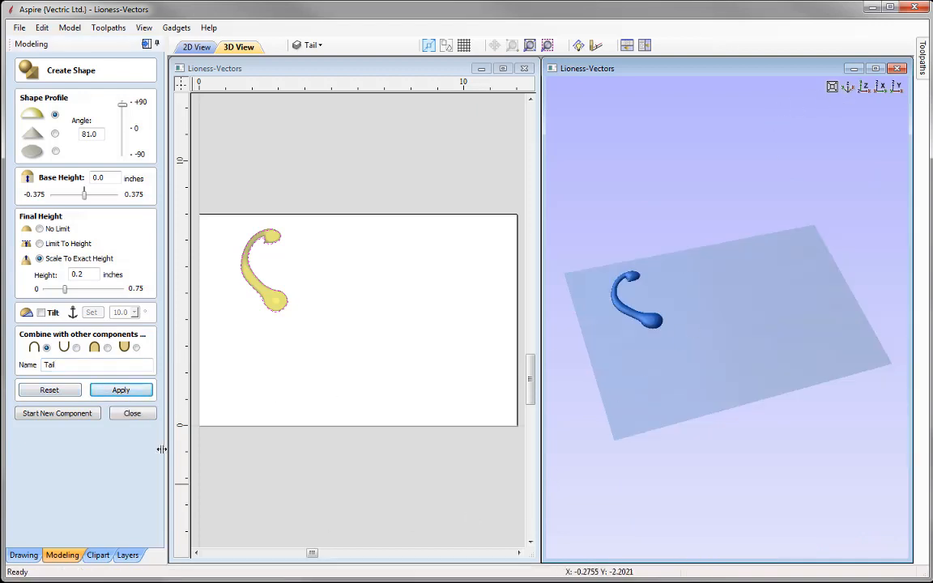
click(132, 414)
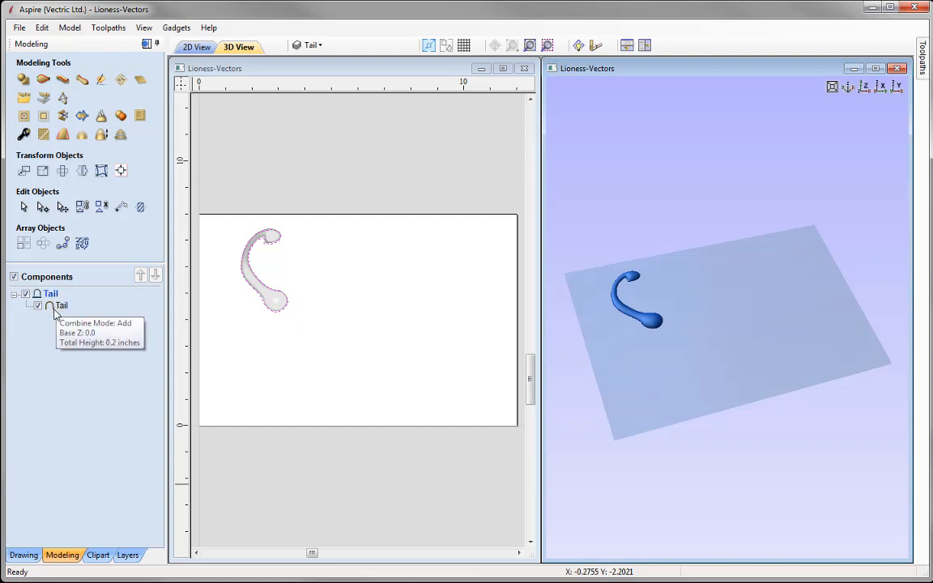
Step: Check the tail component by selecting it in the 2D view, then clear the selection
click(260, 270)
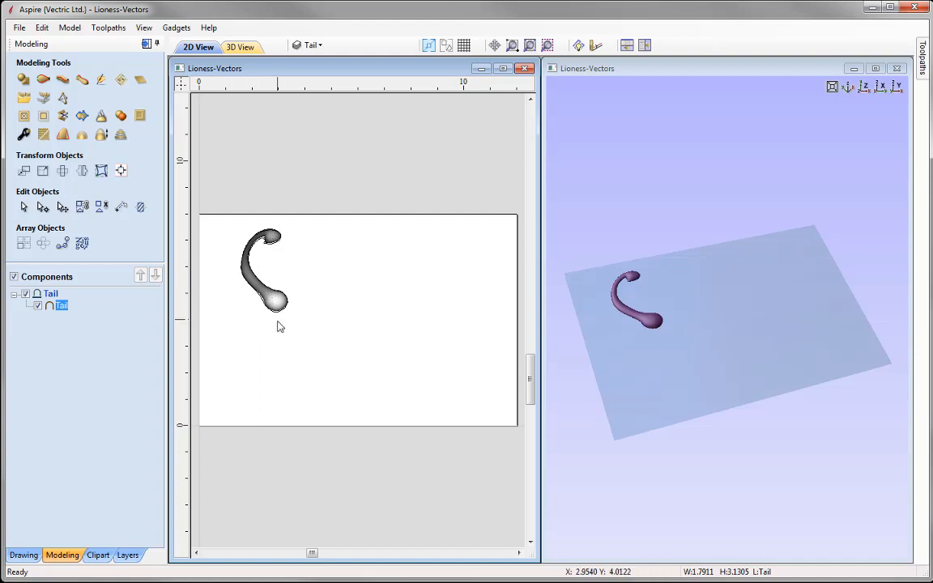
click(625, 391)
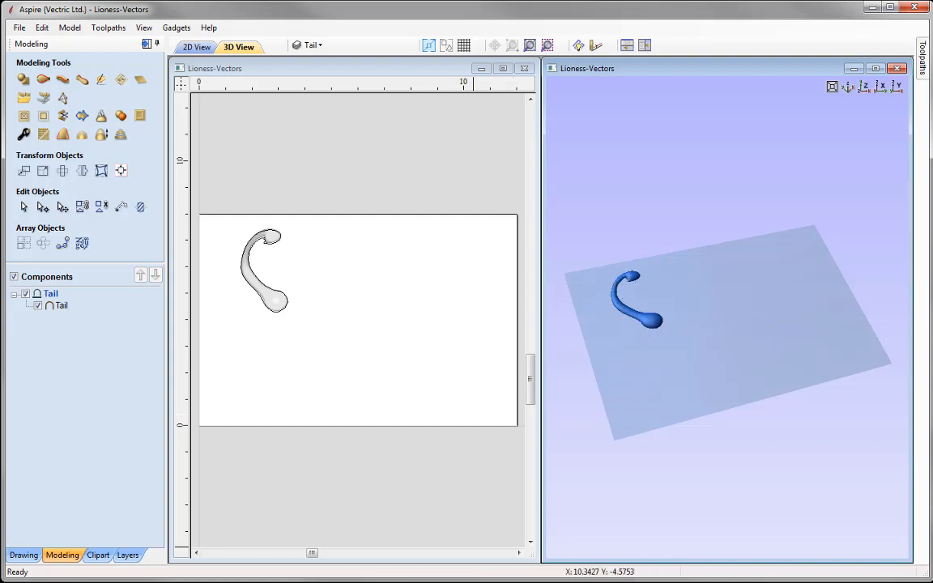
click(209, 346)
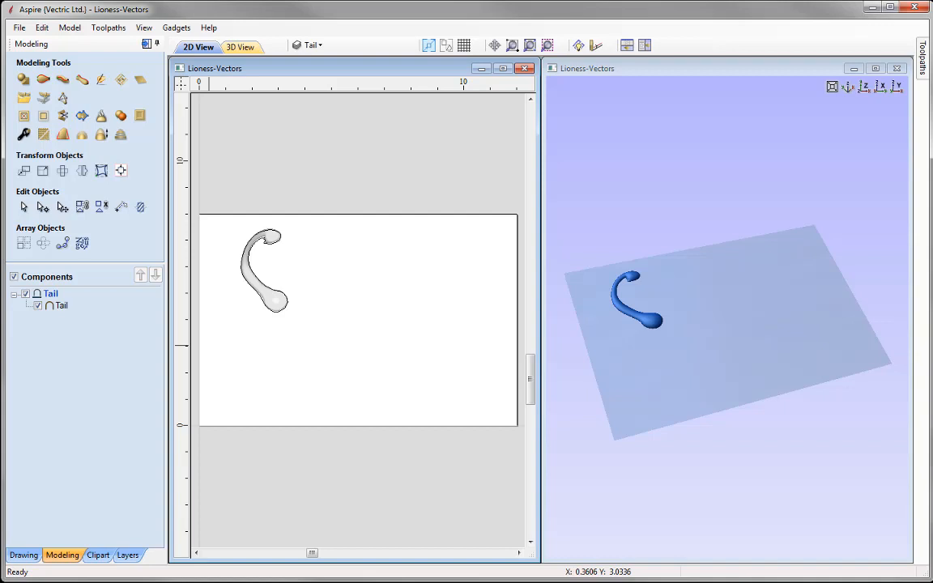
Step: Hide the Tail vector layer, then show the Back Leg layer and make it the active one
click(349, 47)
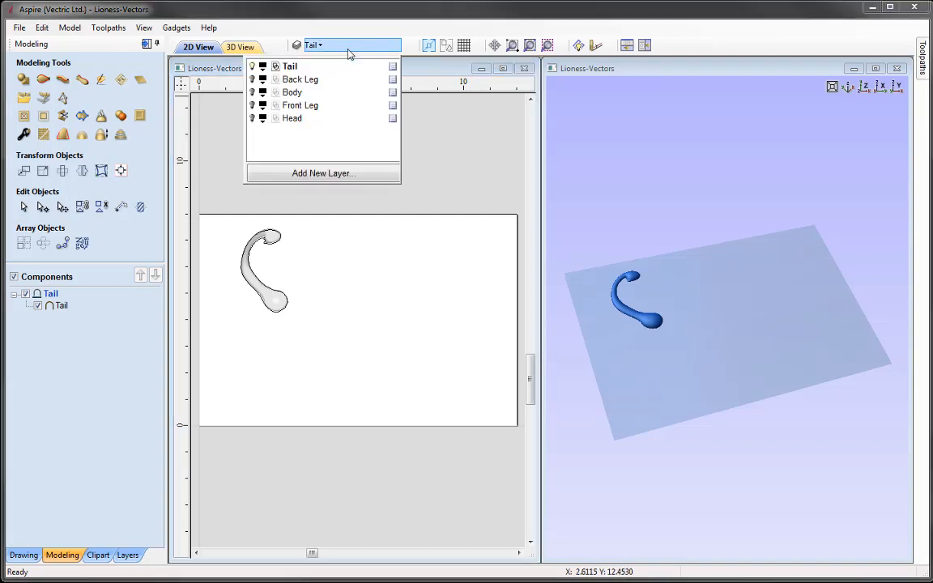
click(253, 67)
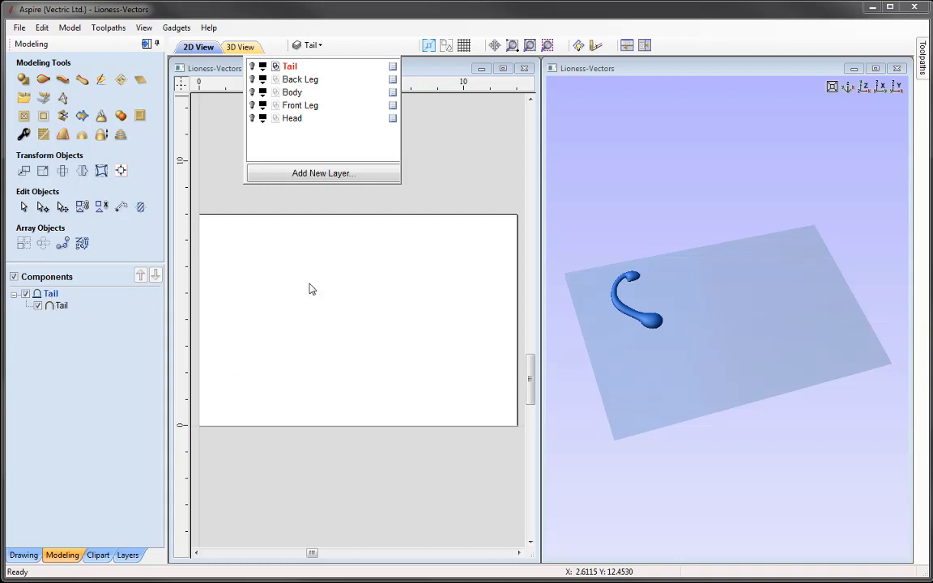
click(252, 66)
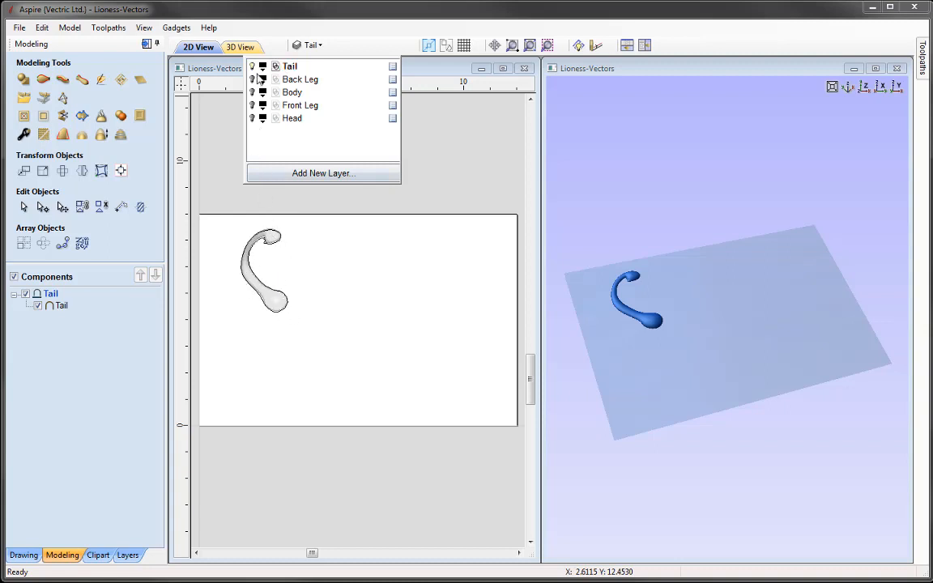
click(252, 66)
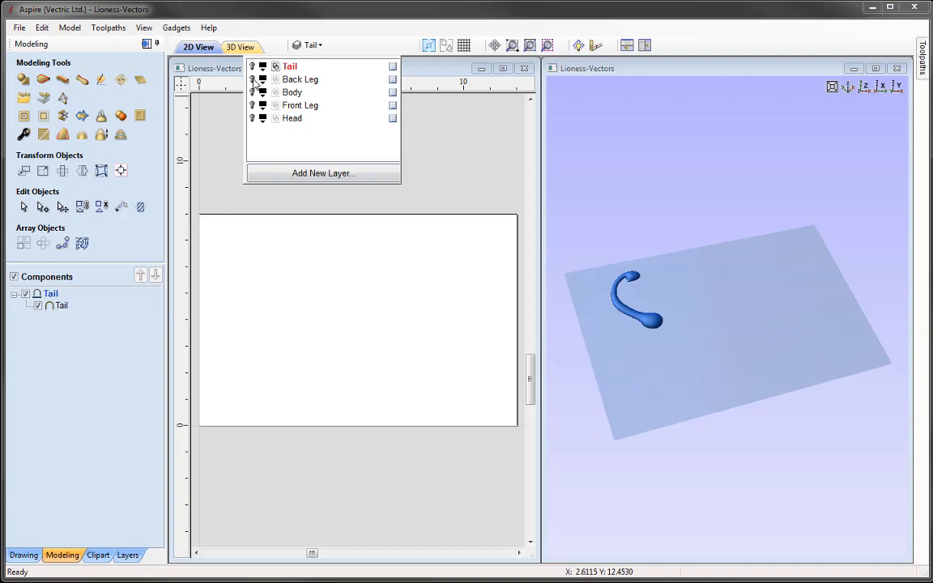
click(252, 79)
click(299, 81)
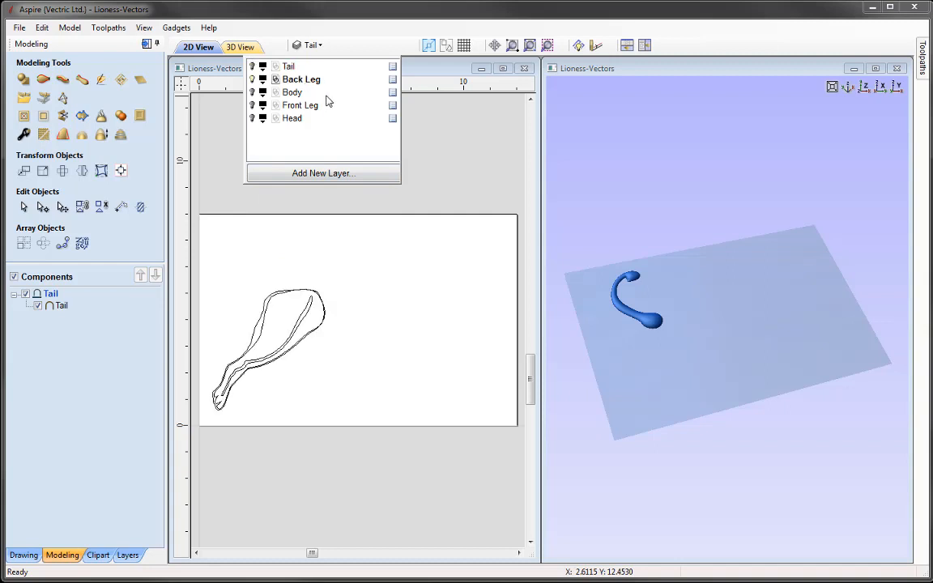
click(428, 329)
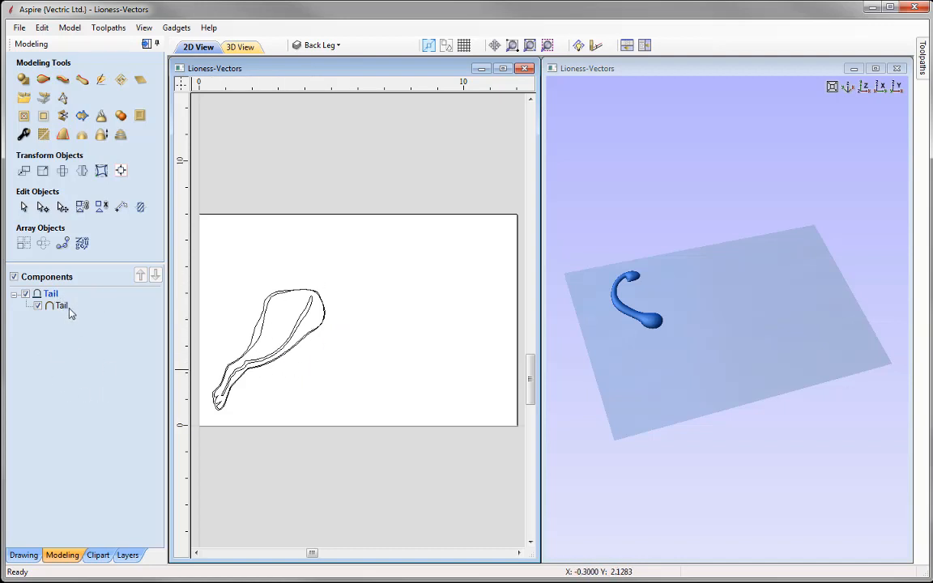
Step: Insert a new component level above the Tail level and rename it Back Leg
right_click(50, 297)
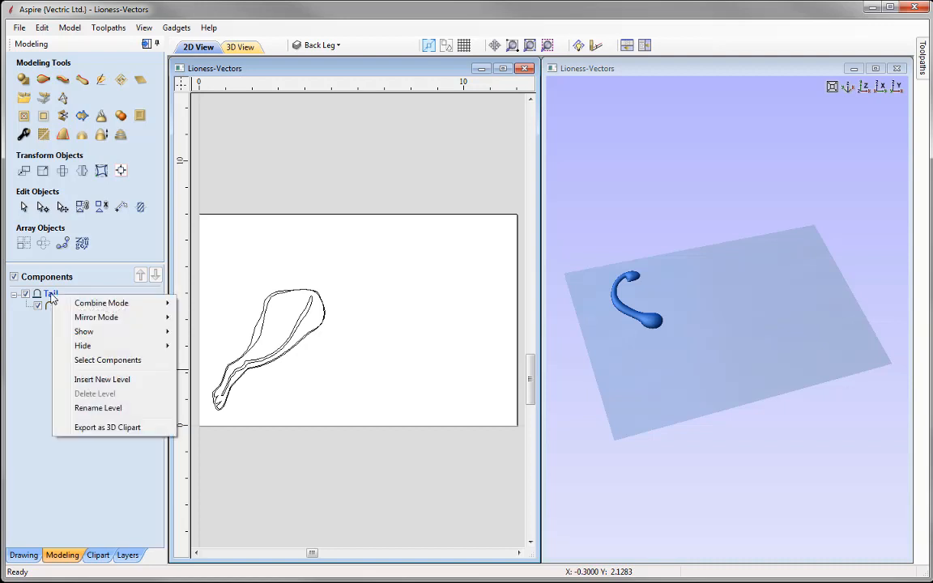
click(128, 381)
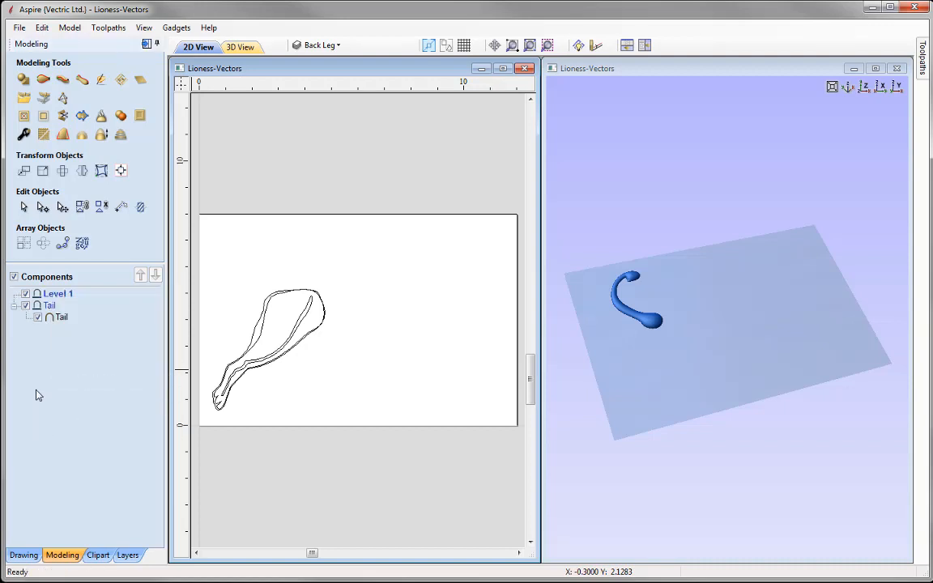
right_click(57, 299)
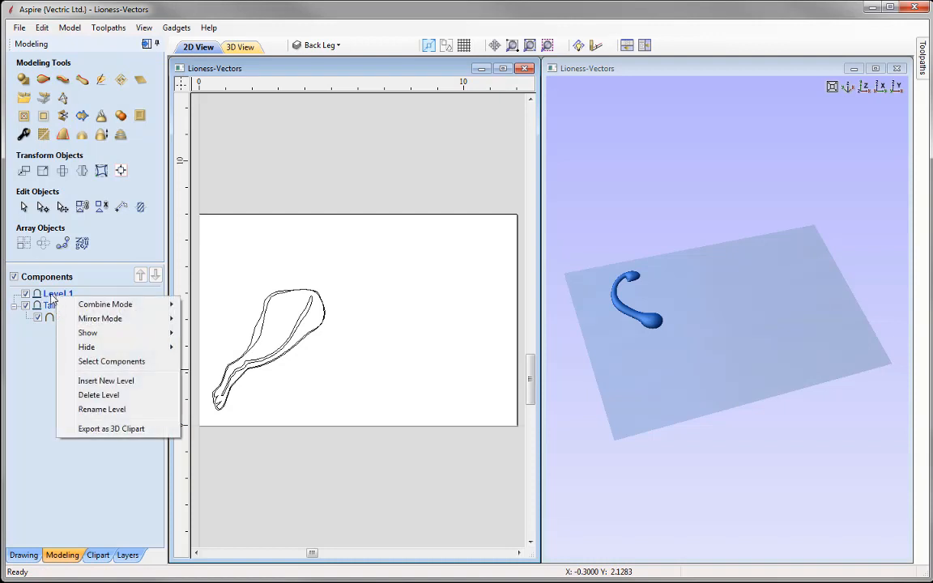
click(127, 410)
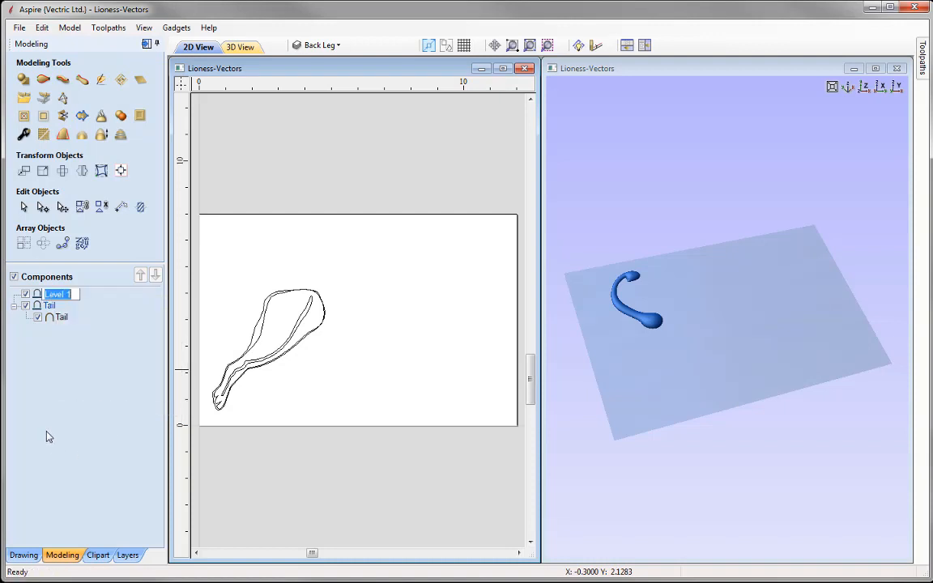
text(Back Leg)
key(Return)
Step: Create a rounded shape from the outermost back leg outline at 81° and an exact height of 0.2 inches, named Back Leg Base
click(256, 332)
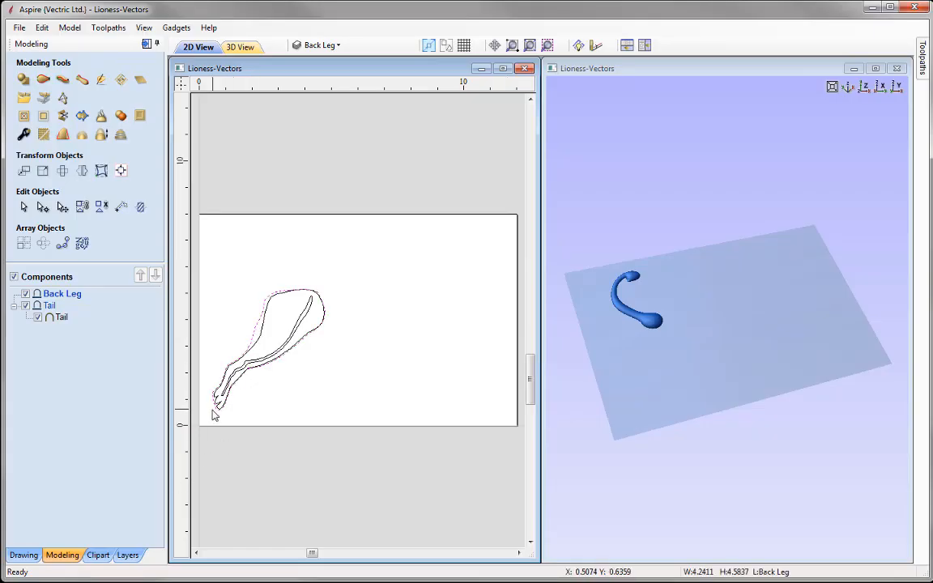
click(547, 47)
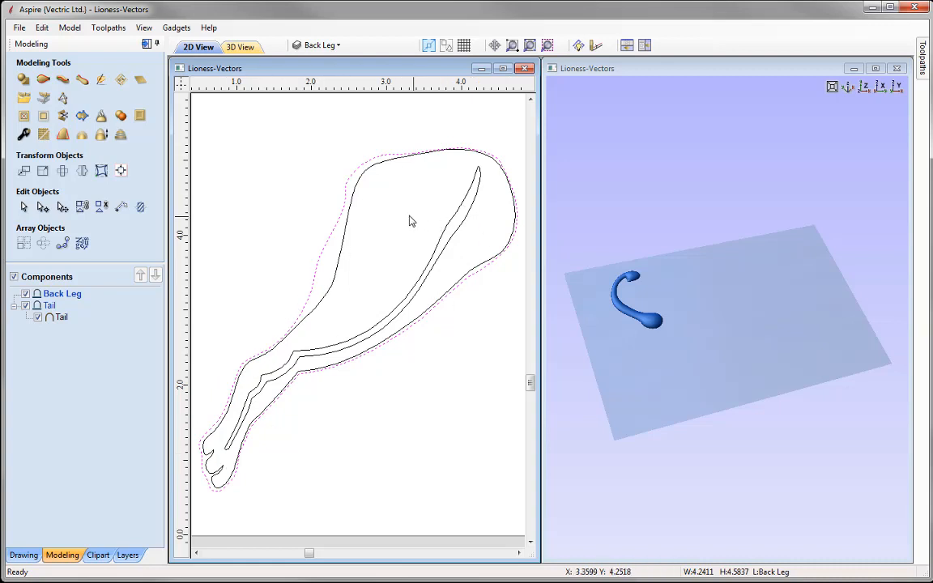
click(22, 80)
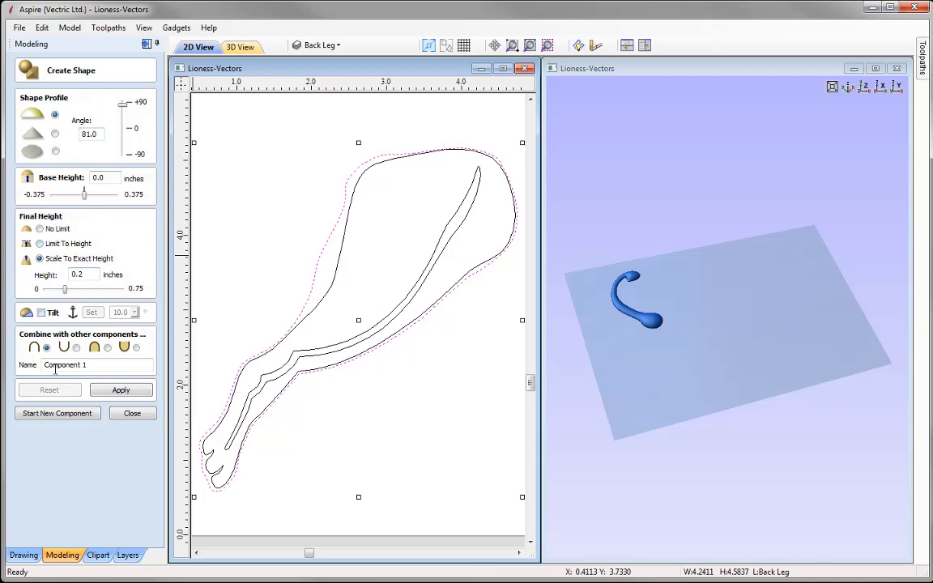
drag(108, 370, 40, 369)
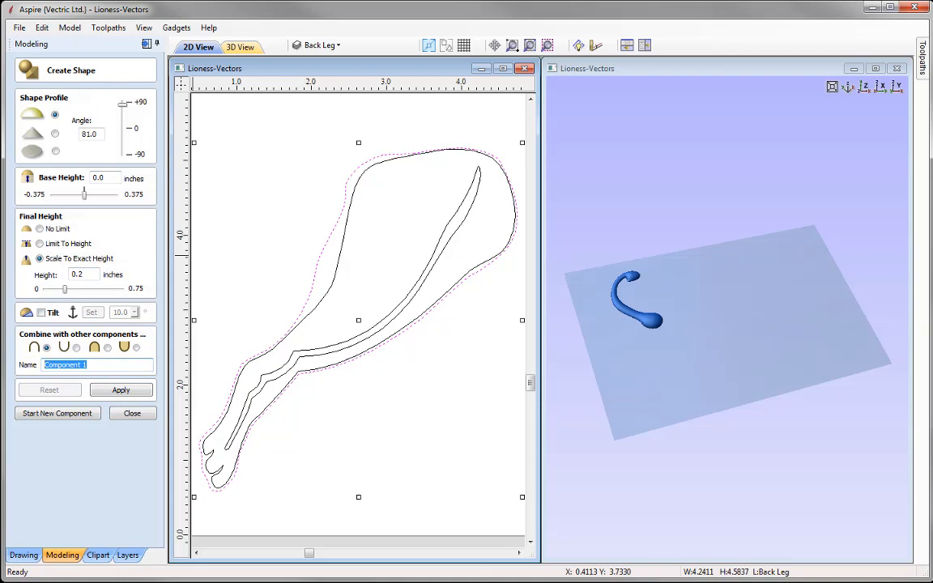
text(Back Leg Base)
click(130, 391)
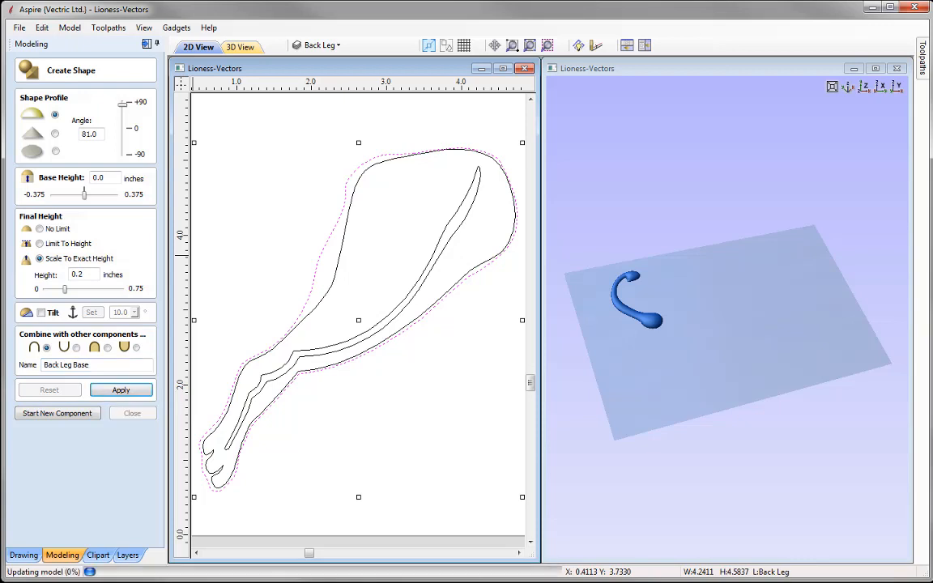
click(707, 356)
scroll(707, 359, up, 2)
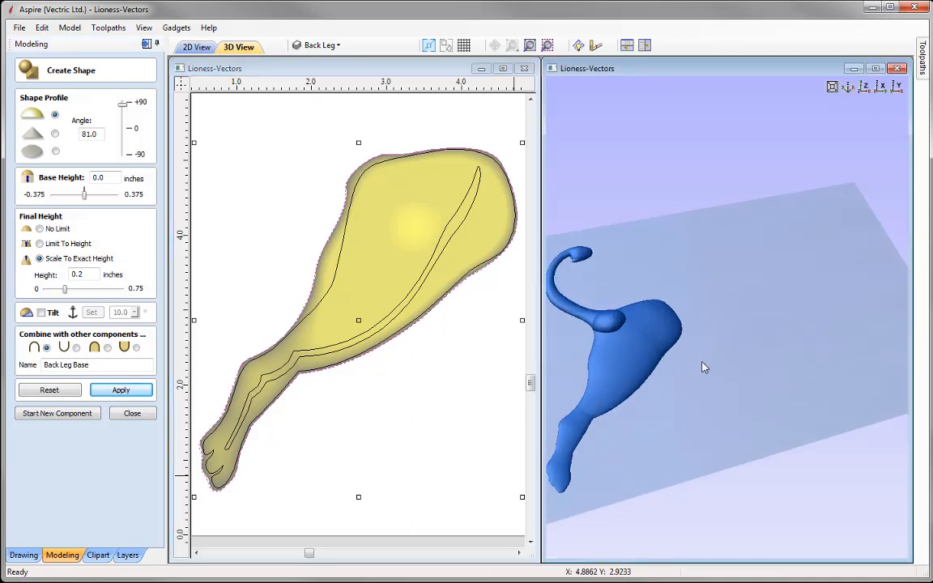
drag(709, 367, 792, 350)
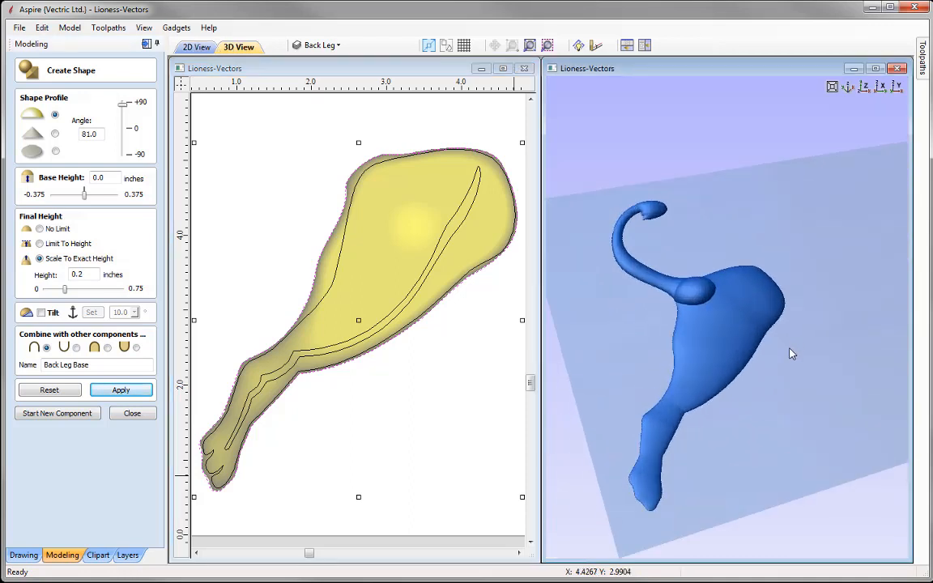
click(149, 414)
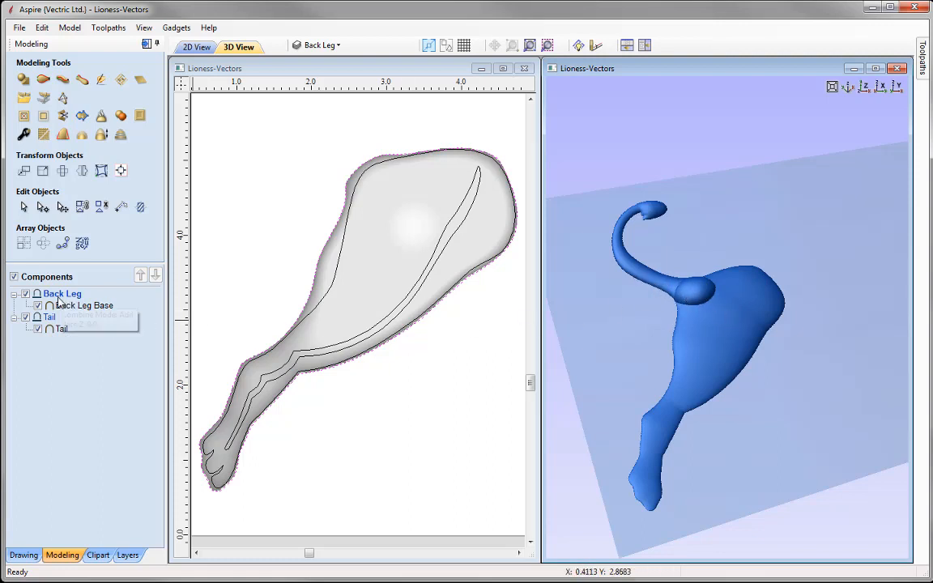
Step: Set the combine mode of the Back Leg level to Merge so it blends with the tail
mouse_move(58, 302)
mouse_move(47, 322)
right_click(52, 297)
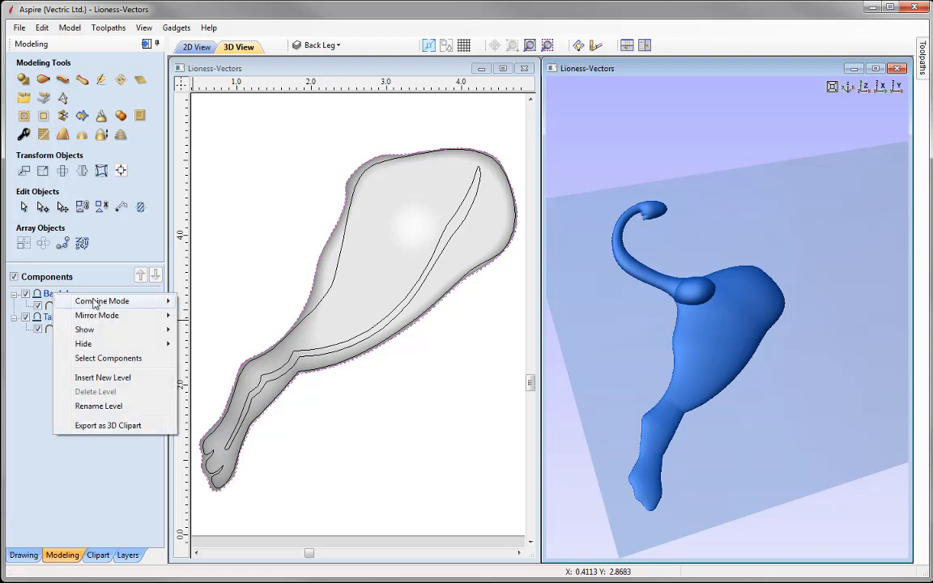
mouse_move(116, 305)
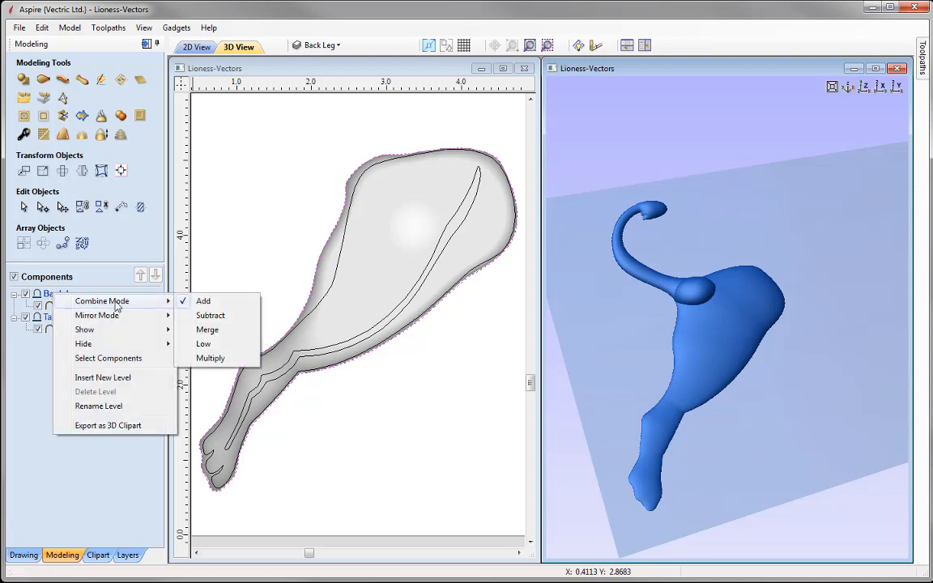
click(206, 330)
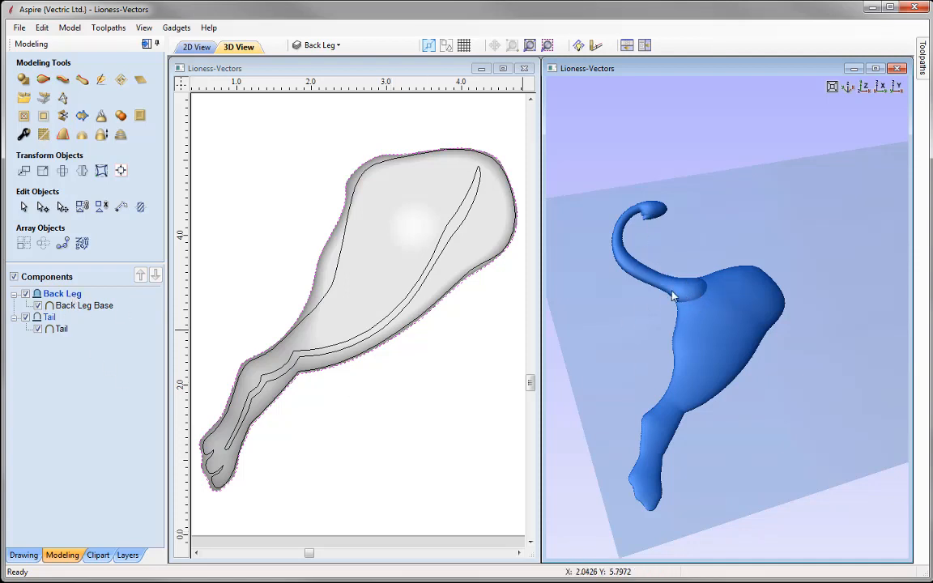
Step: Create an 81° rounded shape from the inner leg outline and the long muscle-line vector together, named Back Leg Detail
click(336, 244)
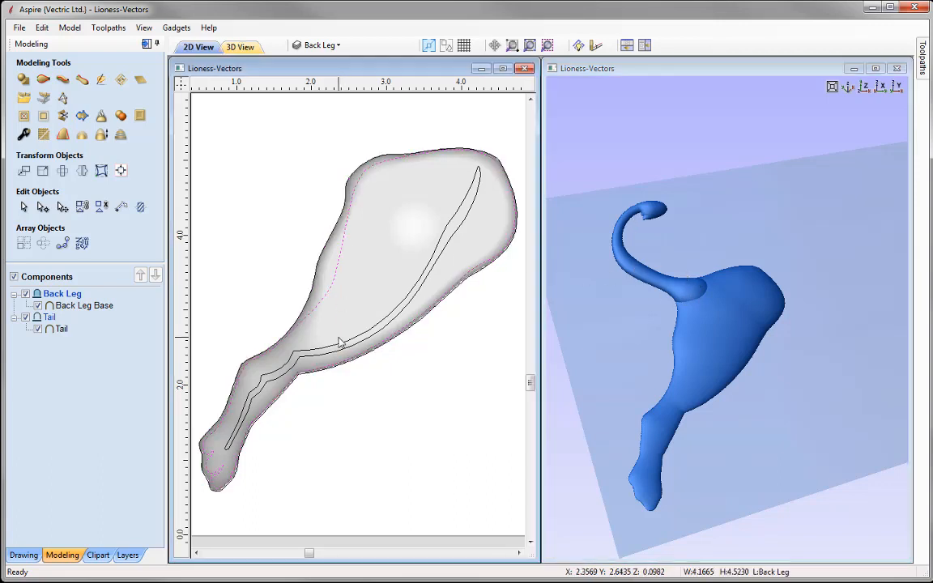
shift+click(423, 276)
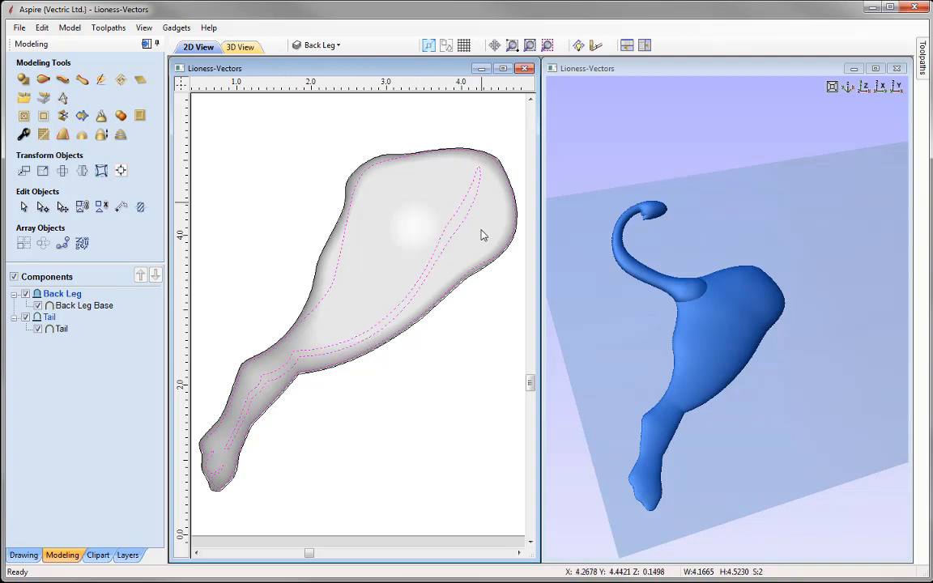
click(23, 78)
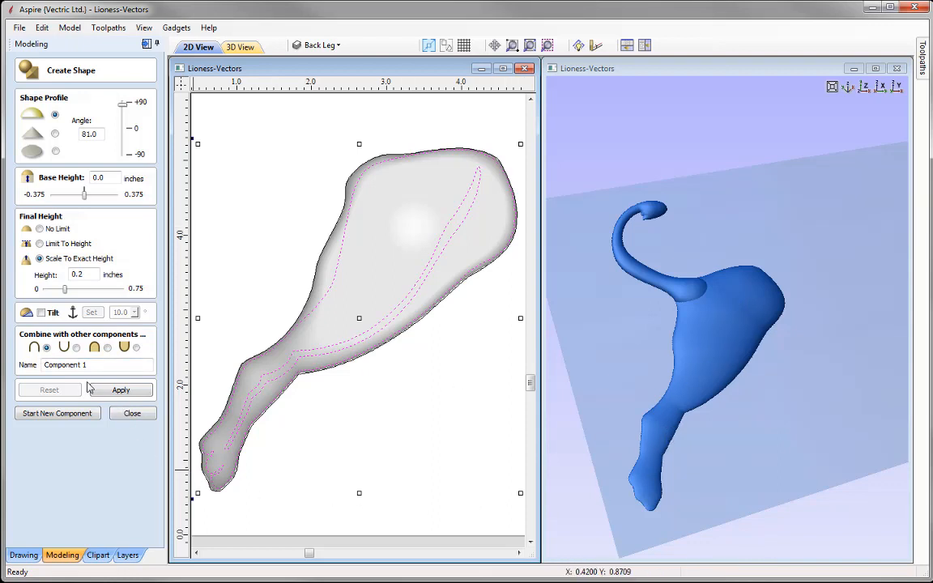
drag(96, 363, 44, 367)
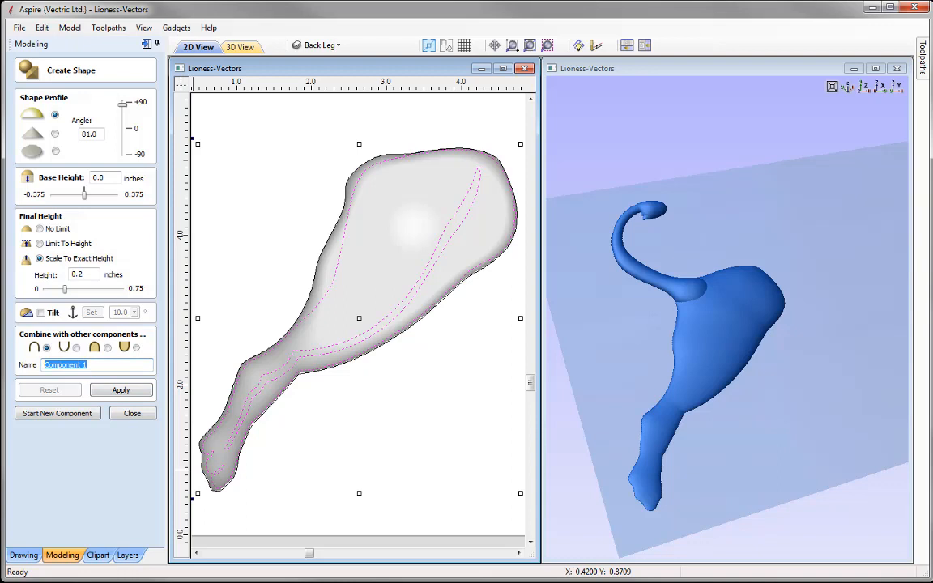
text(Back Leg Detail)
click(121, 390)
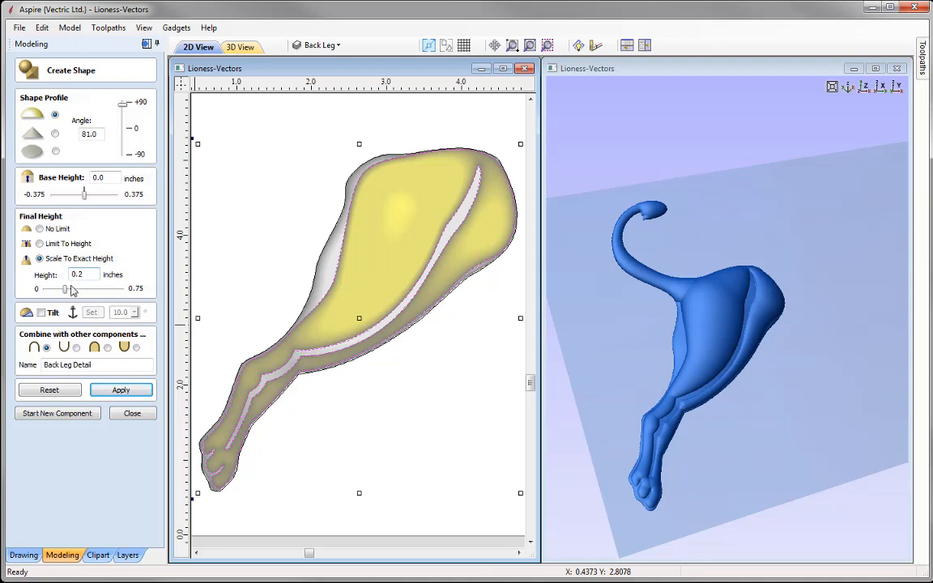
Step: Set the Back Leg Detail shape's exact height to 0.15 inches and finish creating the shape
drag(66, 290, 61, 290)
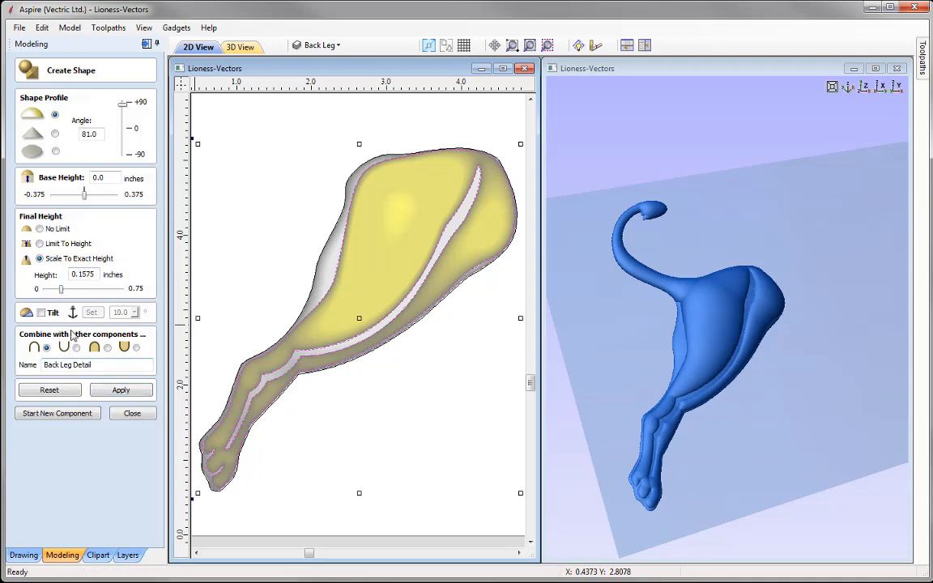
drag(85, 276, 100, 276)
text(5)
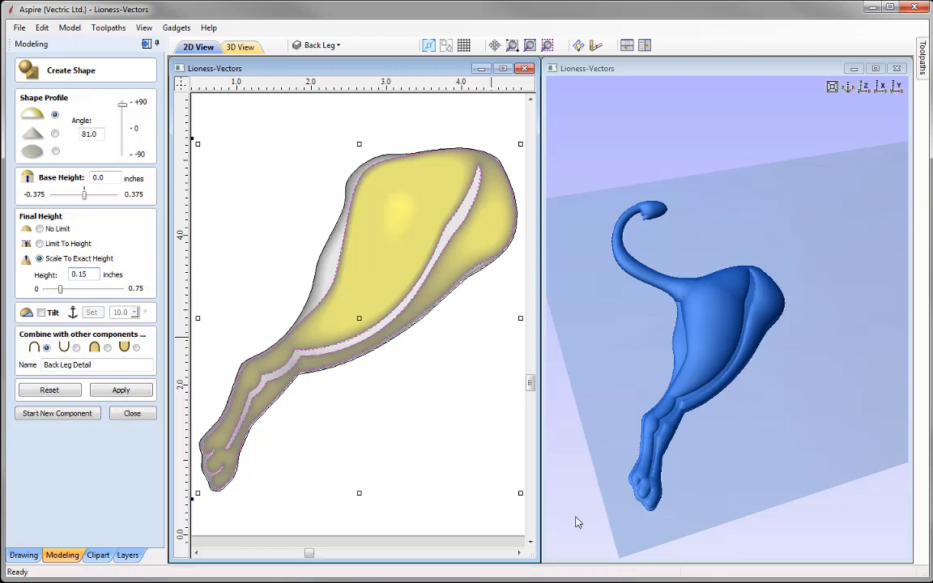
click(130, 415)
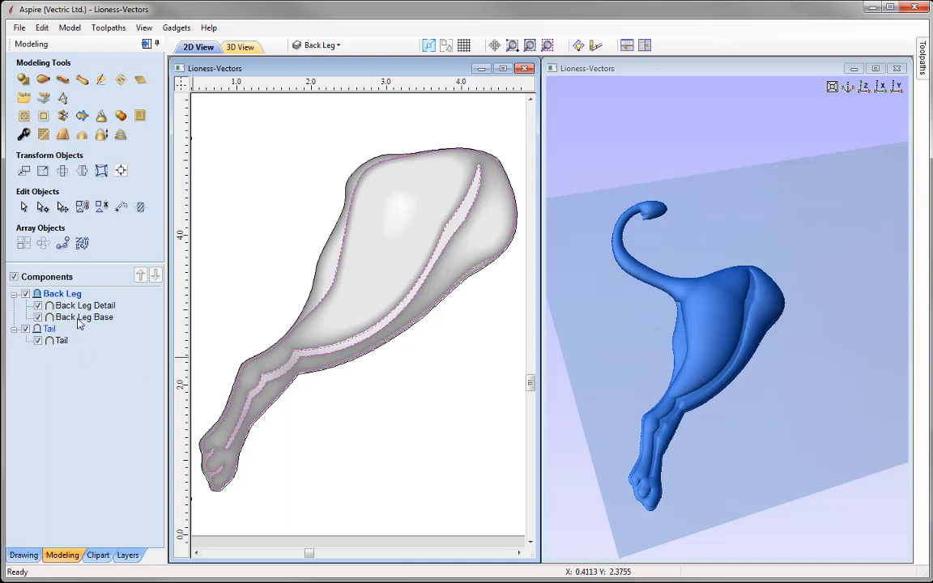
Step: Hide the Back Leg layer, show the Body layer and make Body the active layer
mouse_move(50, 298)
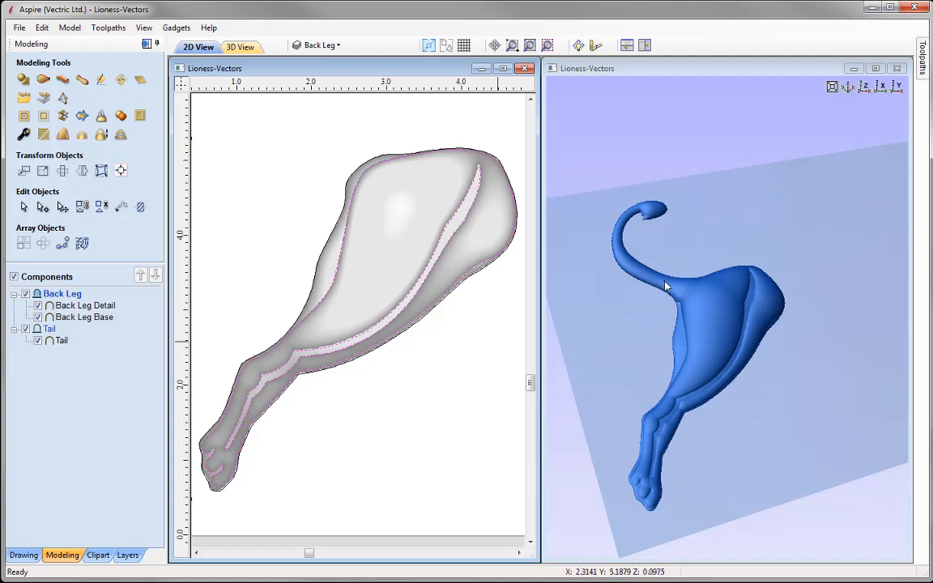
click(865, 89)
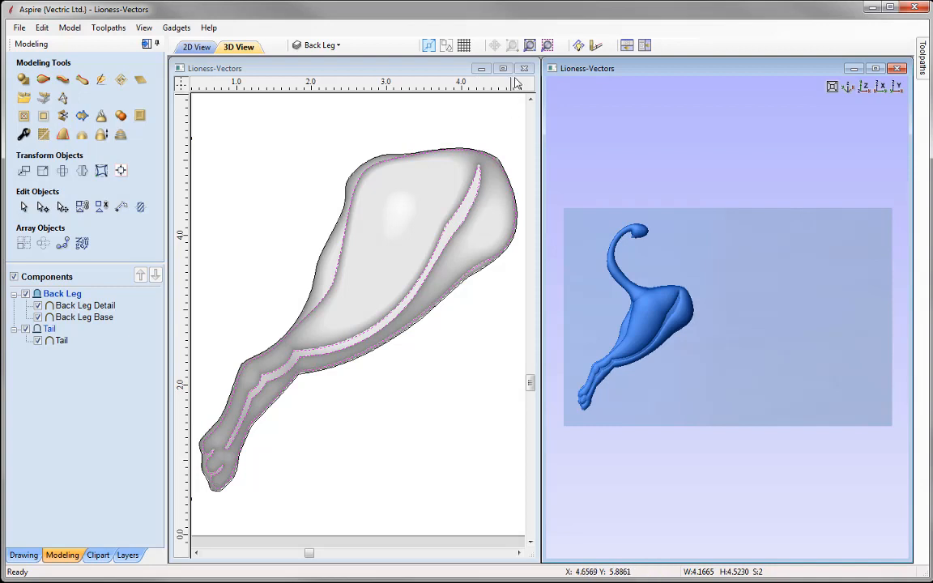
click(493, 111)
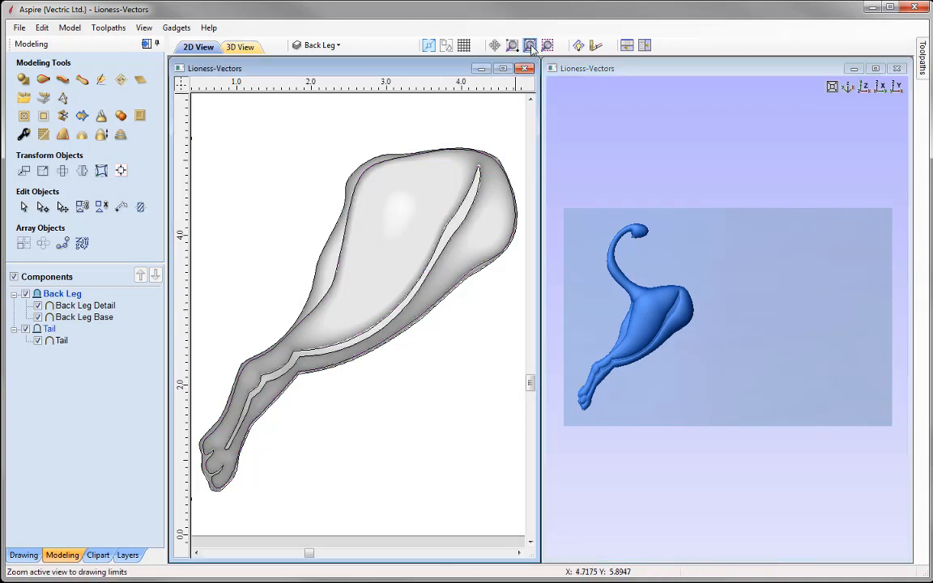
click(531, 46)
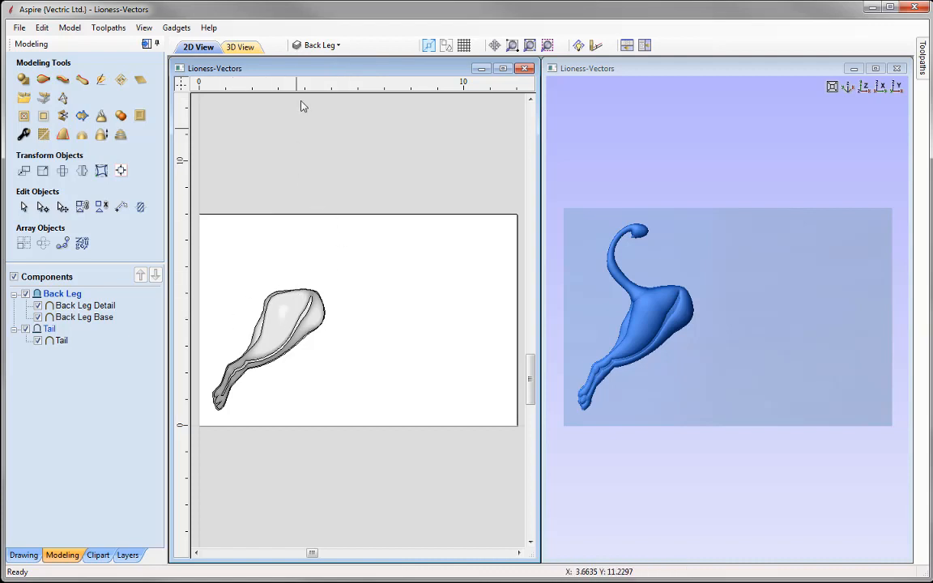
click(328, 46)
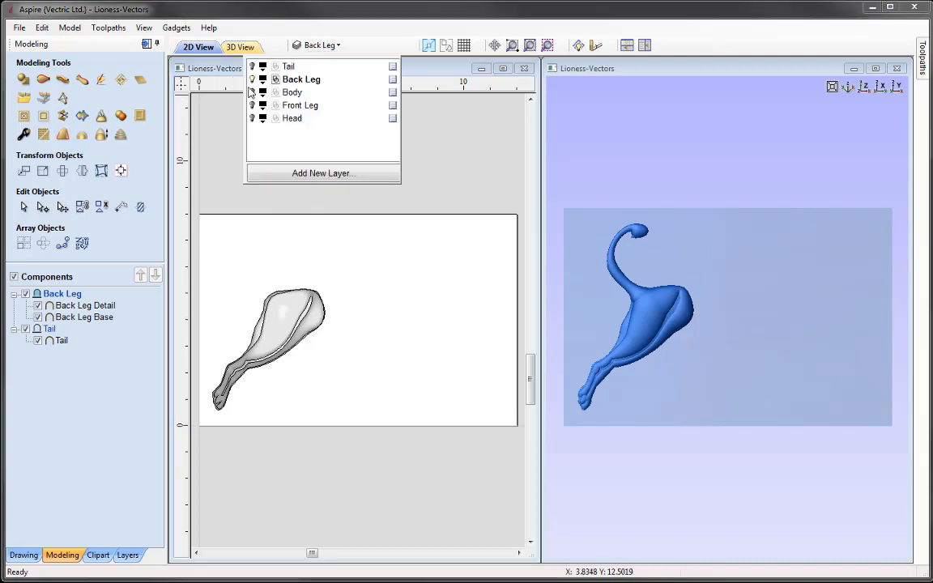
click(252, 79)
click(252, 93)
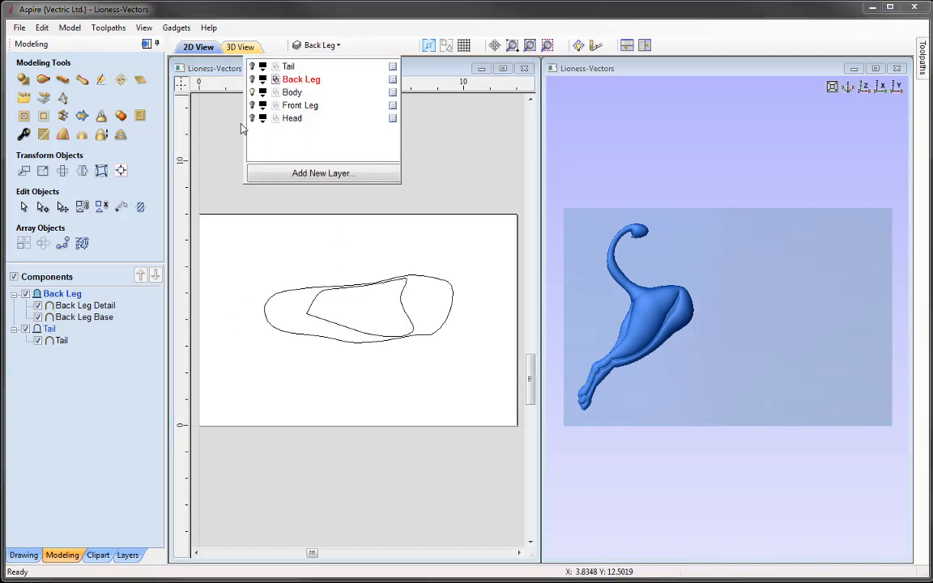
click(294, 93)
Step: Insert a new component level above the Back Leg level and name it Body
right_click(72, 298)
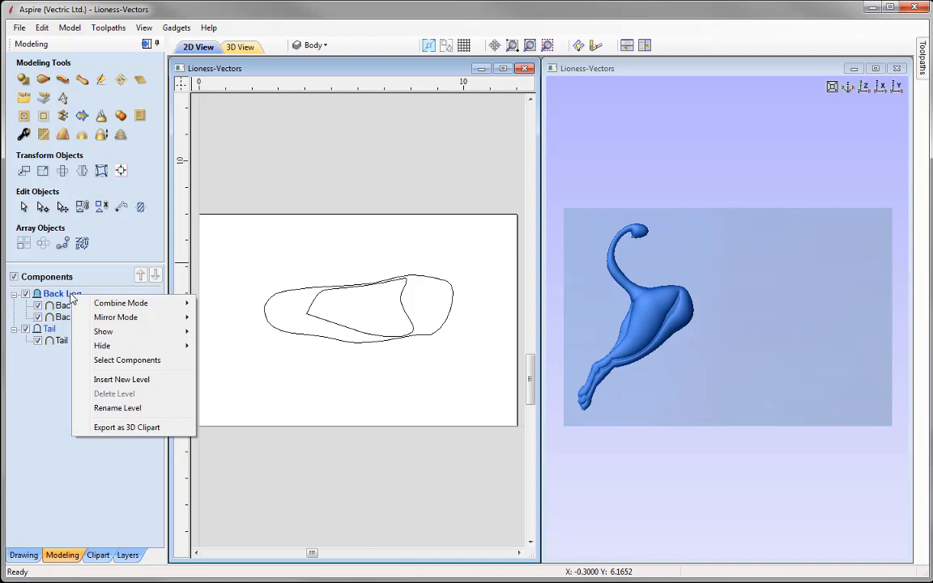
click(104, 379)
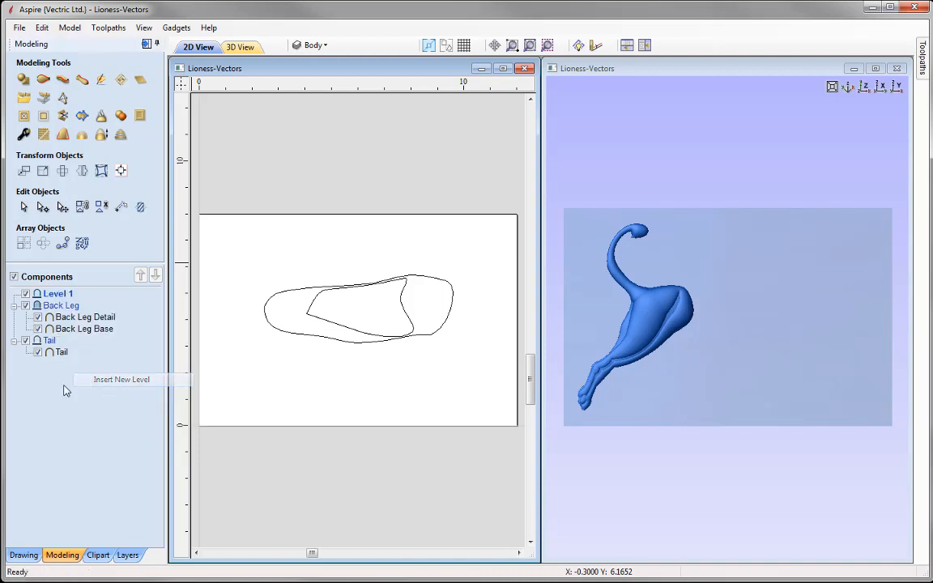
right_click(61, 296)
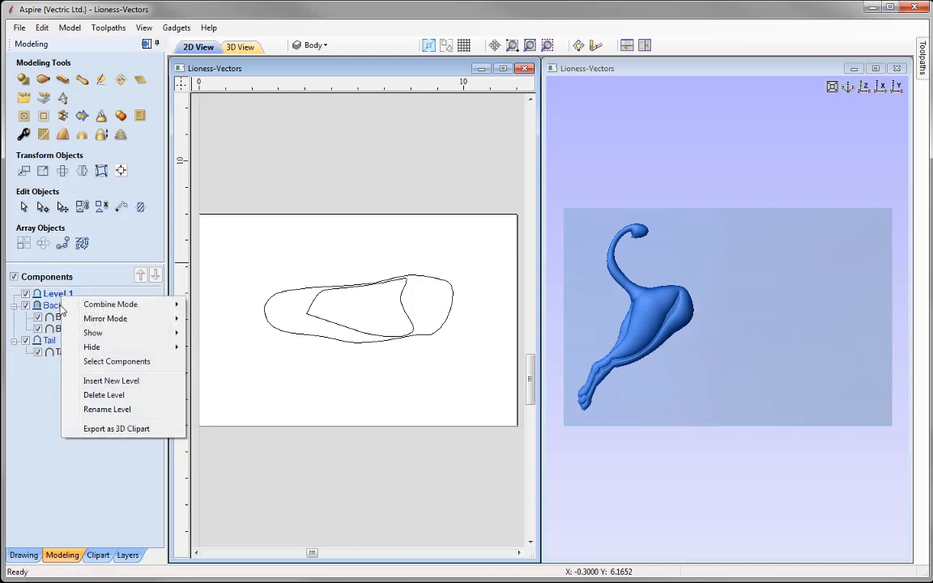
click(128, 412)
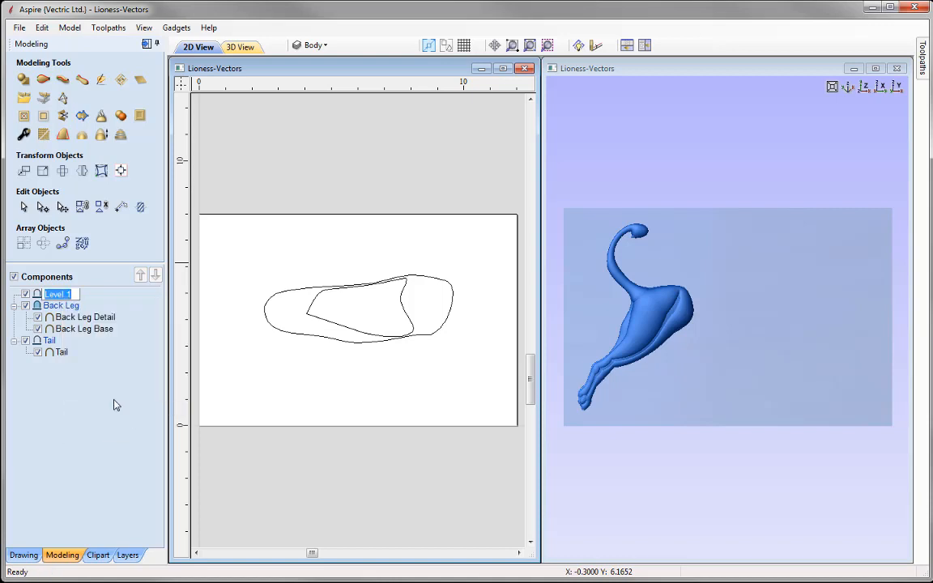
text(Body)
key(Return)
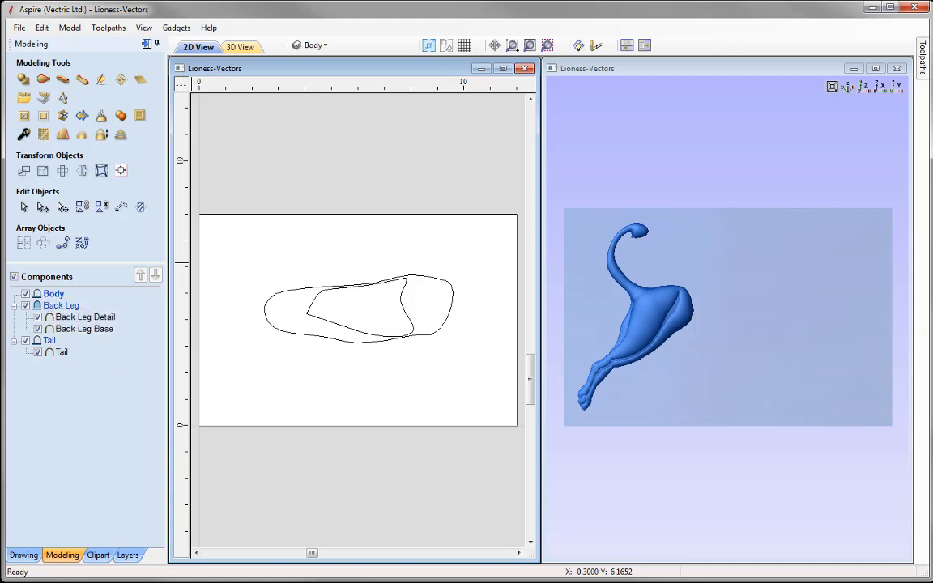
Step: Set the combine mode of the Body level to Merge
right_click(57, 302)
mouse_move(121, 306)
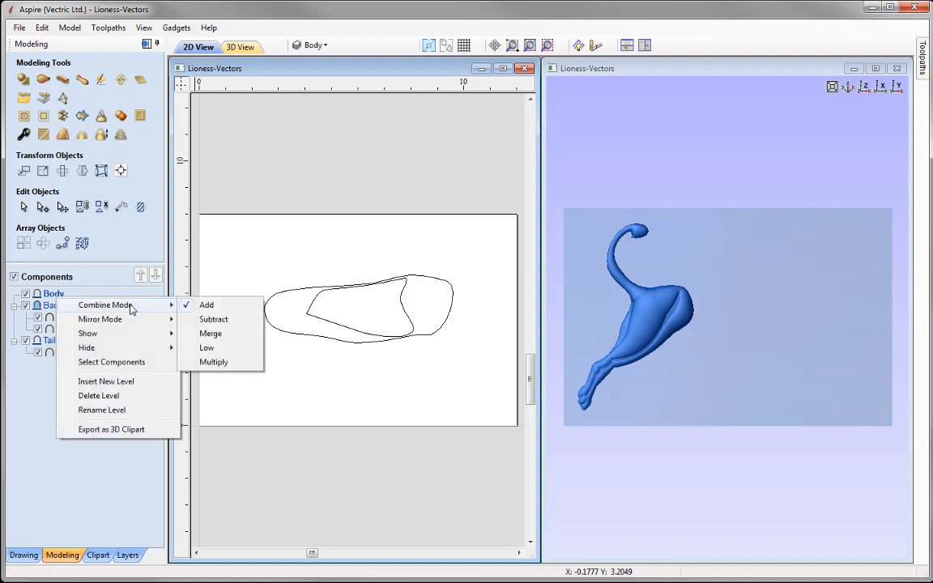
click(209, 348)
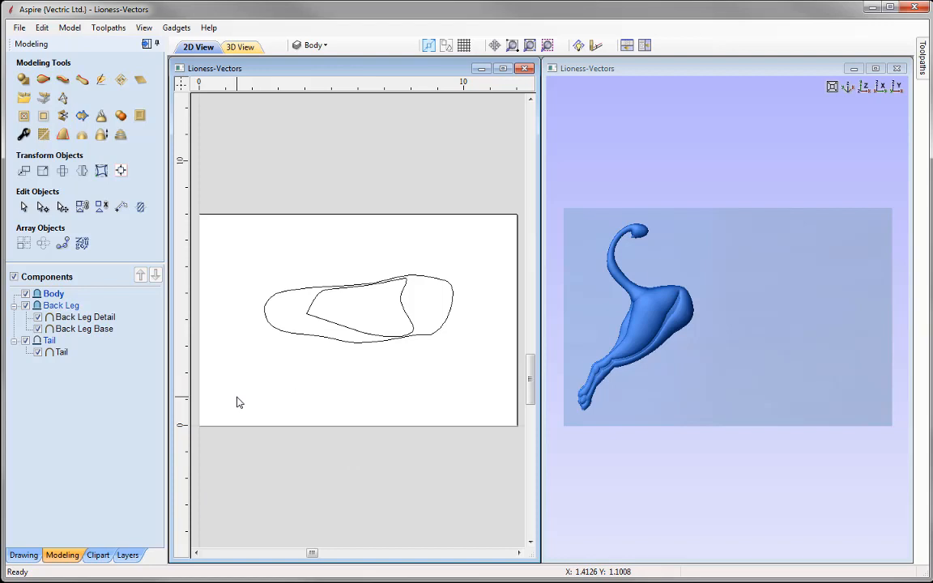
Step: Create an 81° rounded shape from the outer body outline with an exact height of 0.2 inches, named Body Base
click(273, 327)
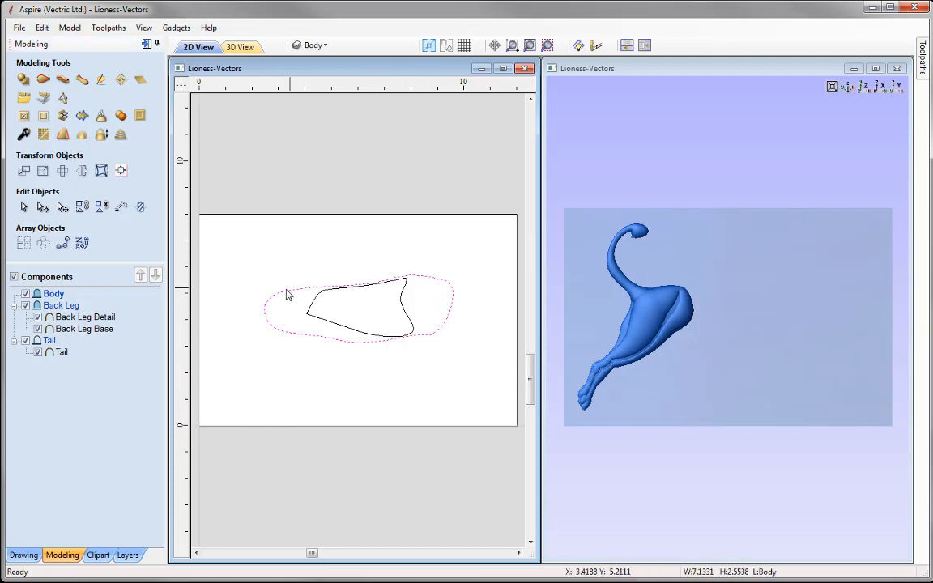
click(23, 98)
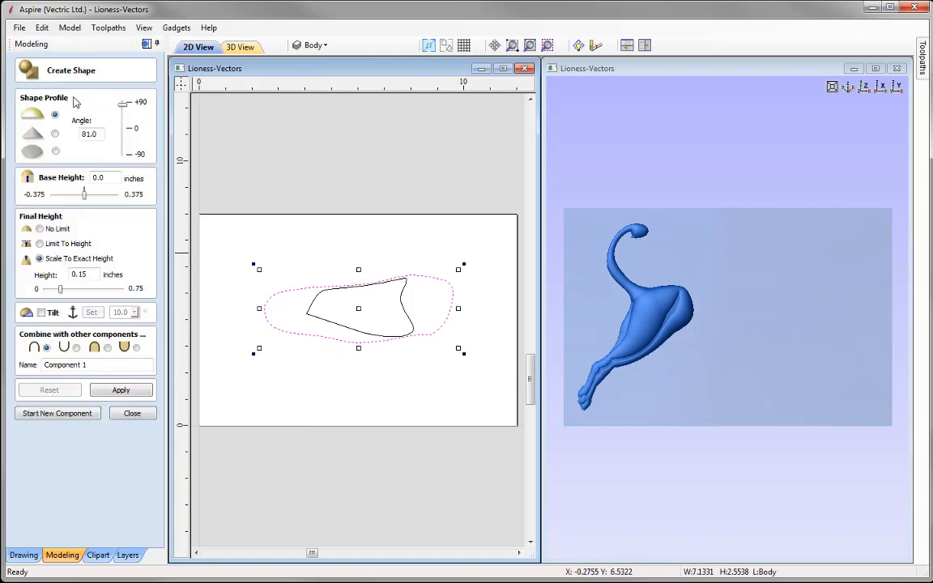
double_click(79, 275)
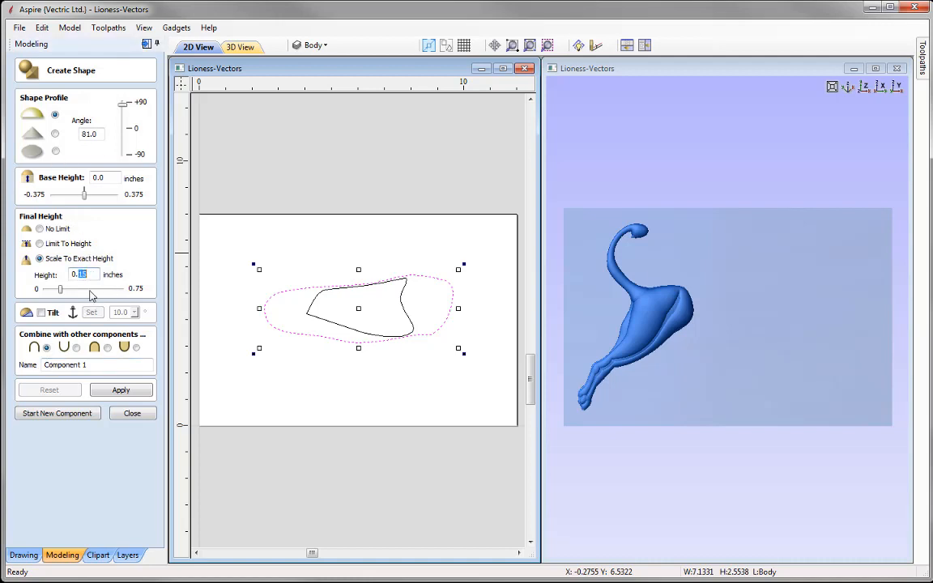
text(2)
drag(89, 365, 22, 351)
text(Body Bas)
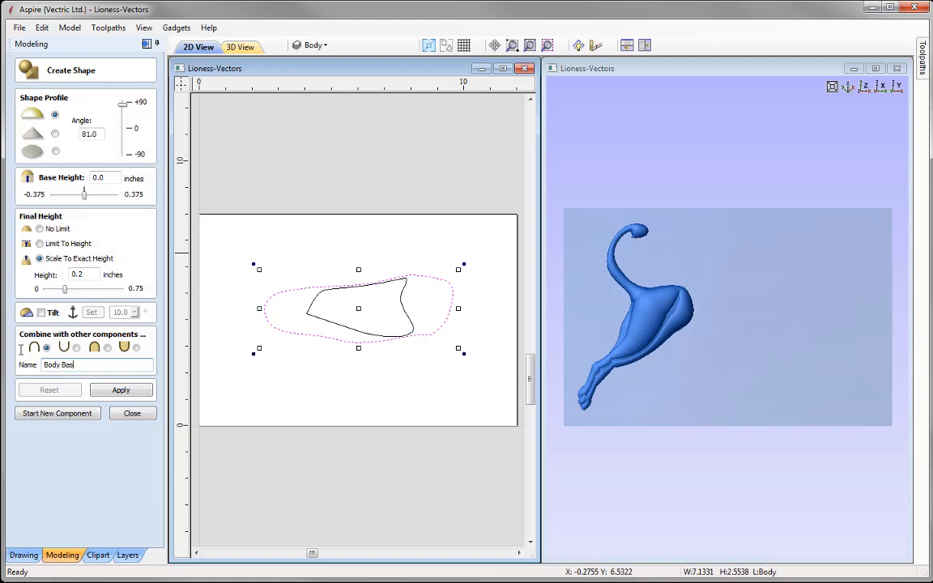
text(e)
click(120, 389)
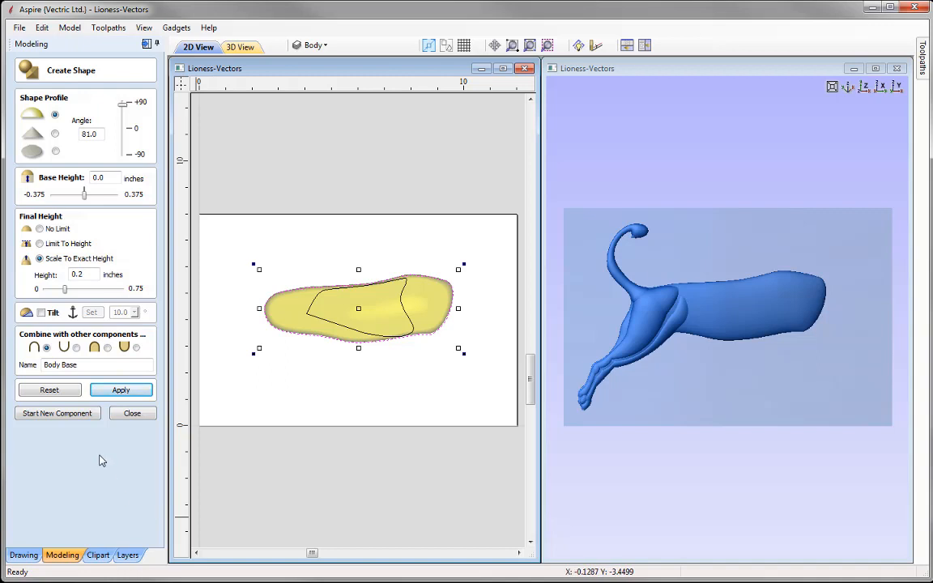
Step: Create a new 81° rounded component from the inner body outline with an exact height of 0.15 inches, named Body Detail, and finish creating shapes
click(51, 414)
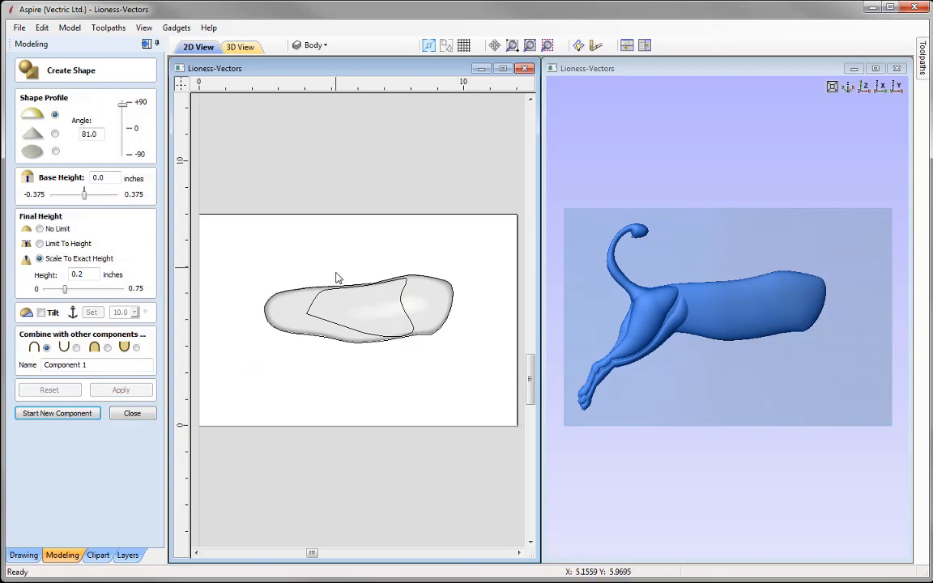
click(316, 303)
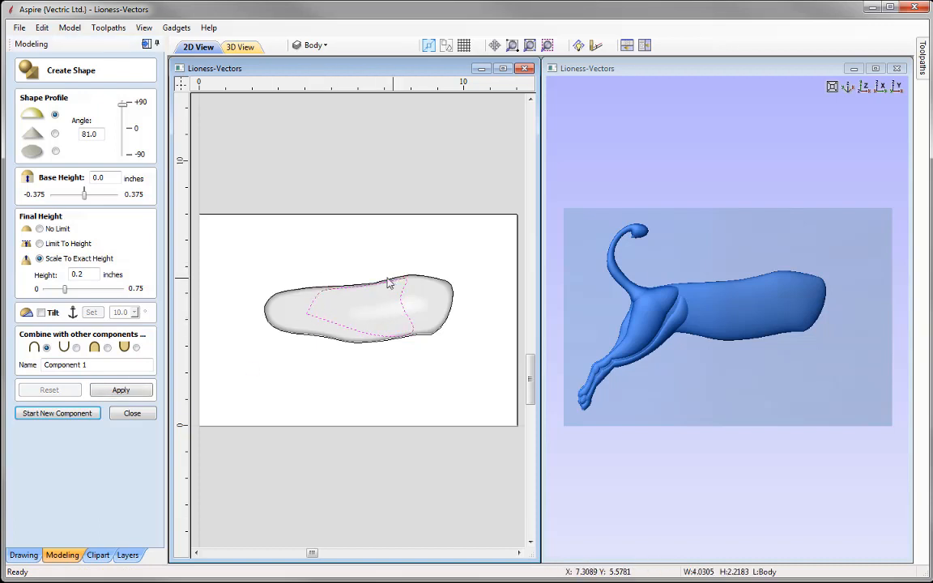
double_click(86, 273)
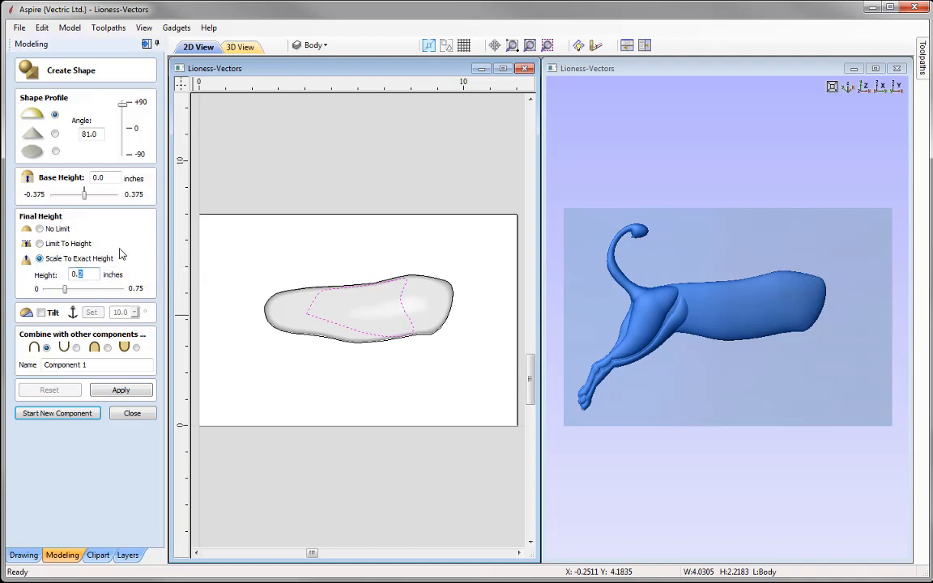
text(15)
drag(98, 364, 43, 364)
text(Body Detail)
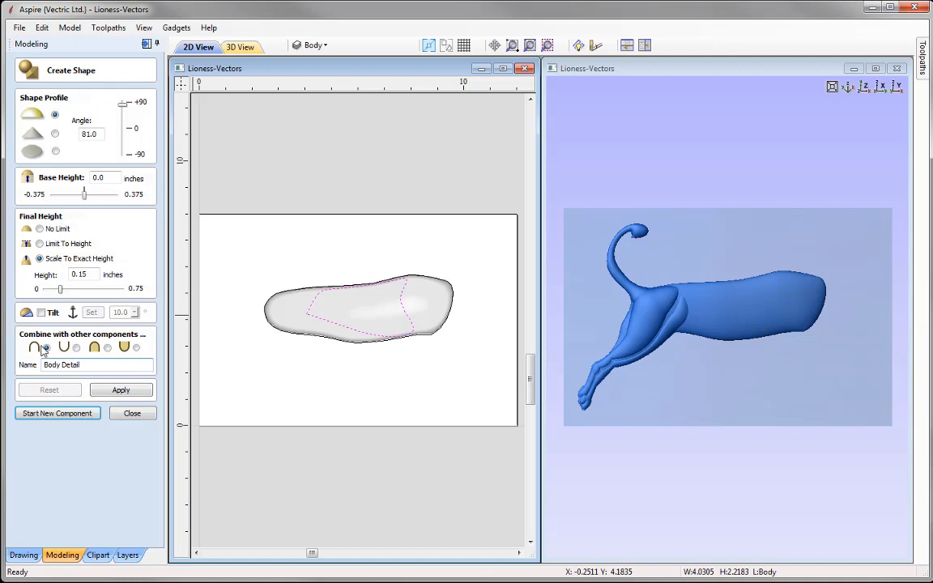
click(121, 389)
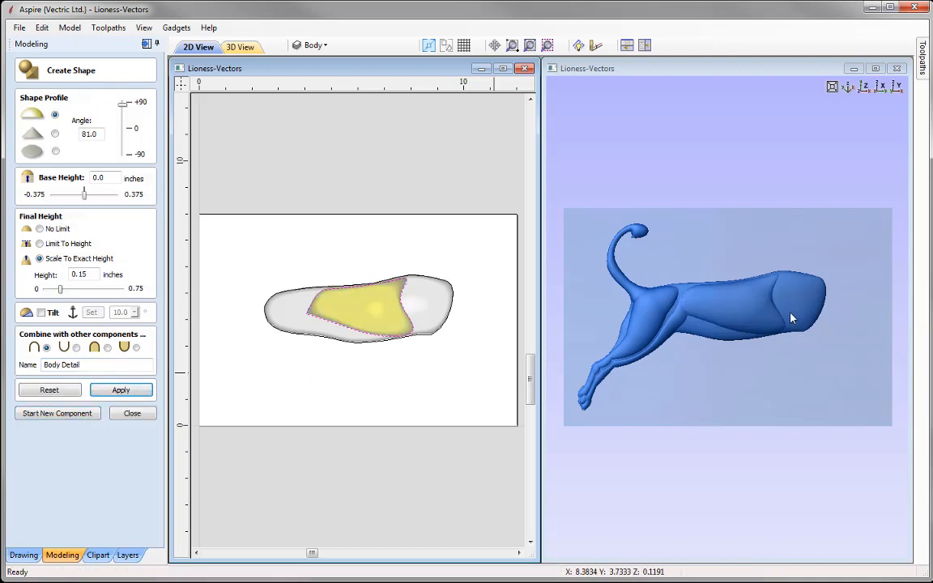
click(132, 414)
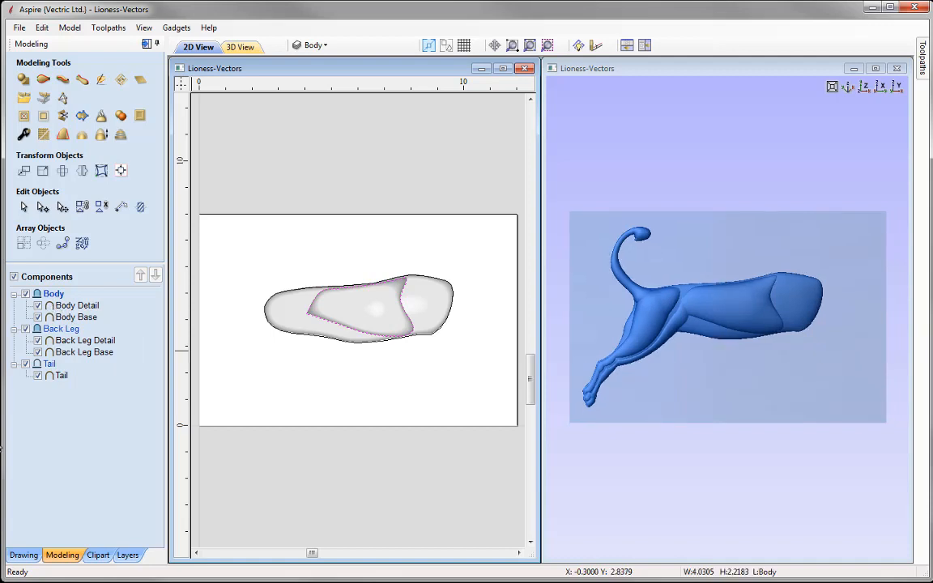
Step: Hide the Body layer, show the Front Leg layer and make Front Leg the active layer
click(338, 47)
click(252, 92)
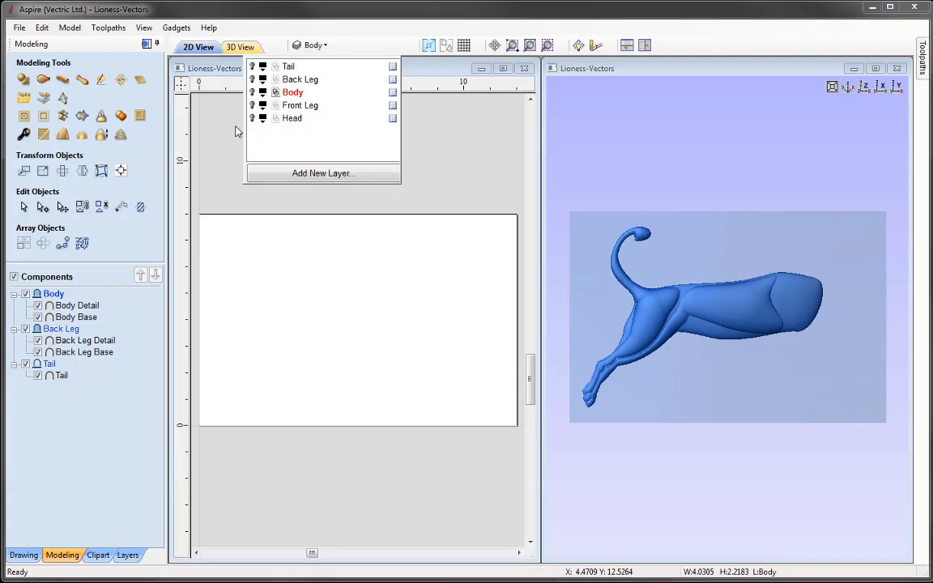
click(251, 105)
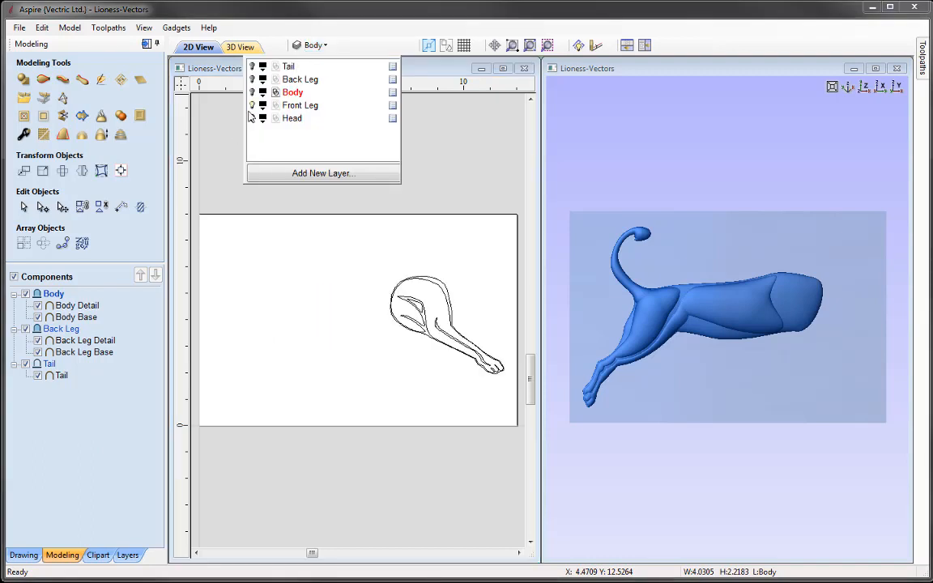
click(304, 106)
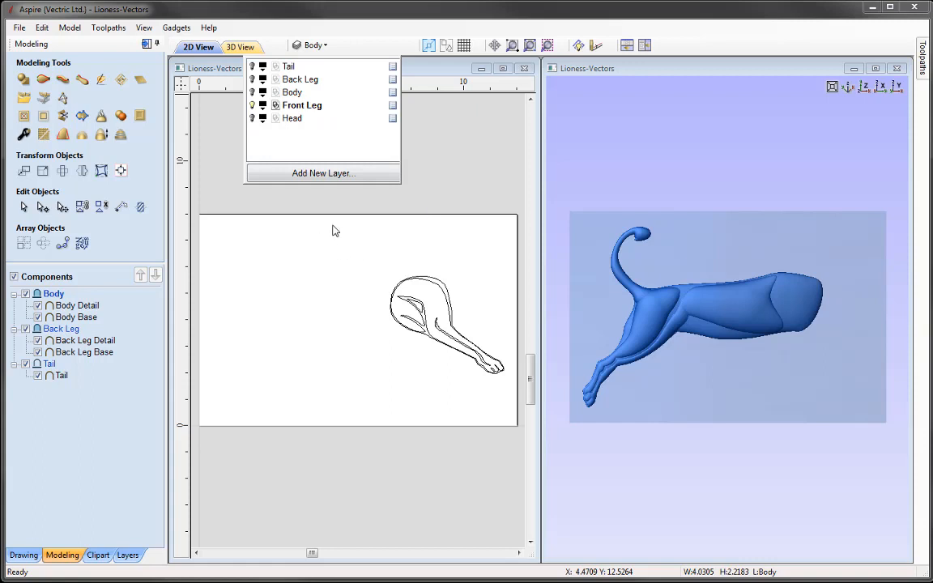
click(473, 203)
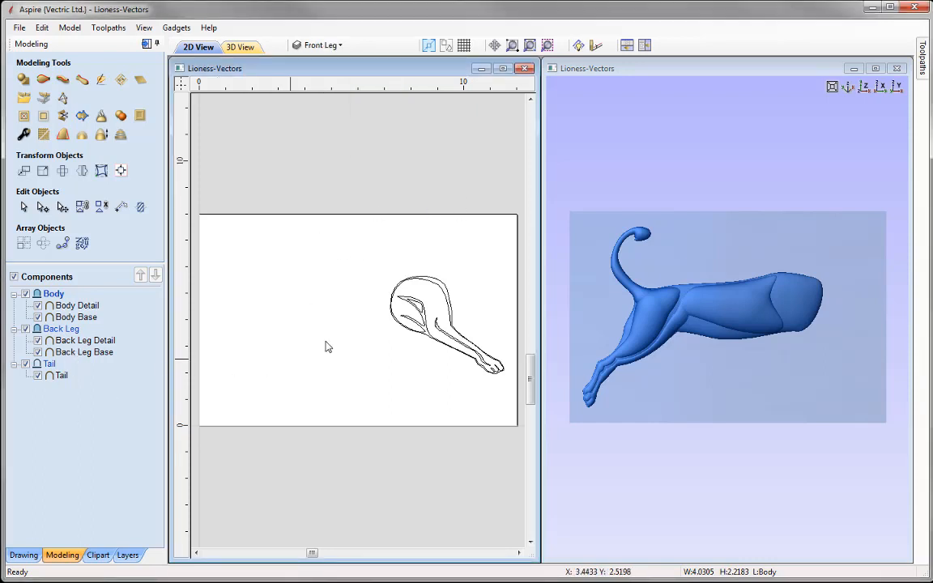
Step: Insert a new component level above the Body level and name it Front Leg
right_click(47, 295)
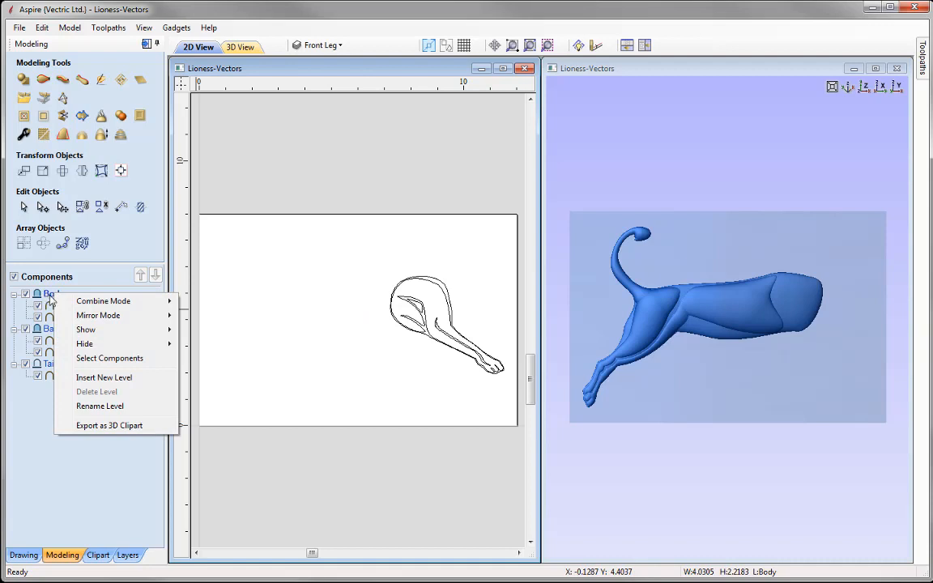
click(113, 378)
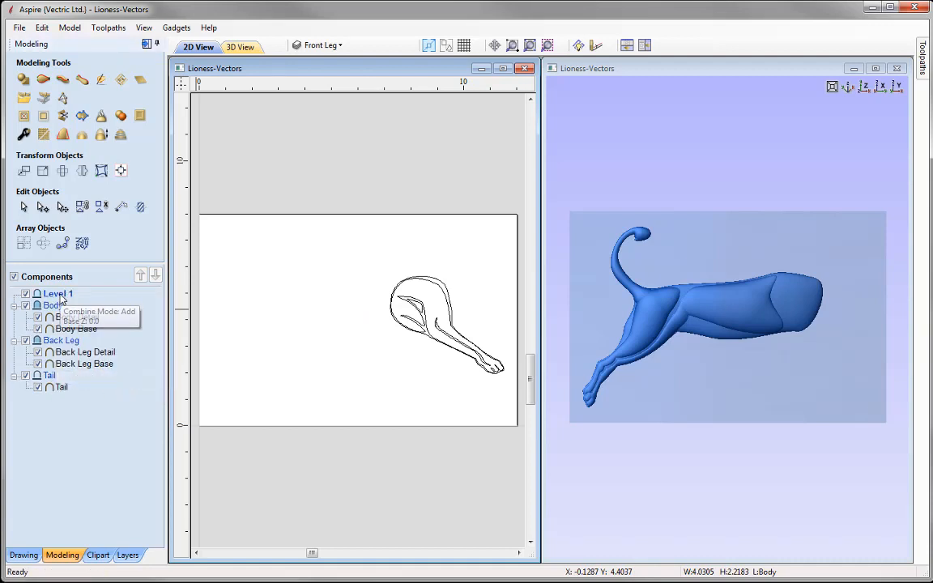
right_click(61, 298)
click(122, 409)
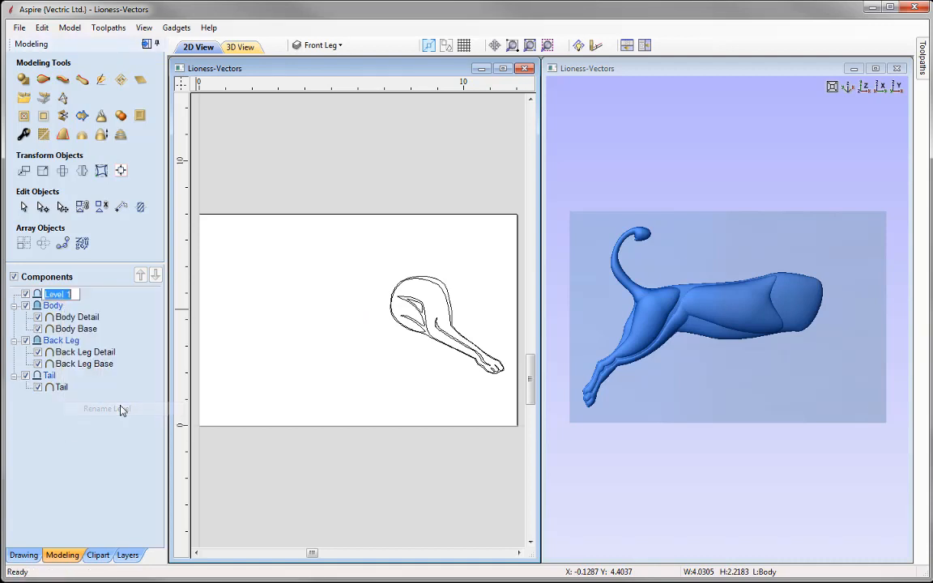
text(Front Leg)
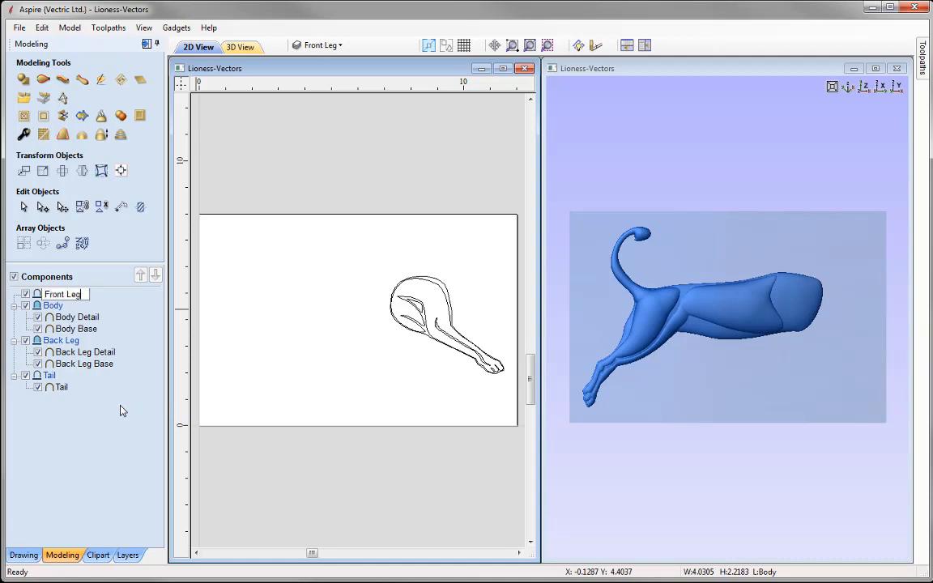
key(Return)
Step: Set the combine mode of the Front Leg level to Merge
right_click(70, 294)
mouse_move(110, 304)
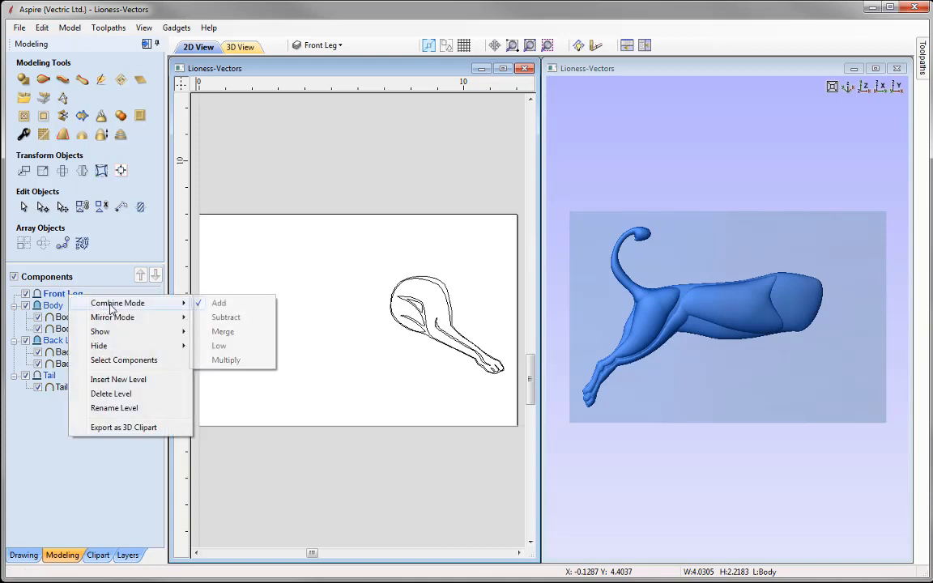
click(231, 332)
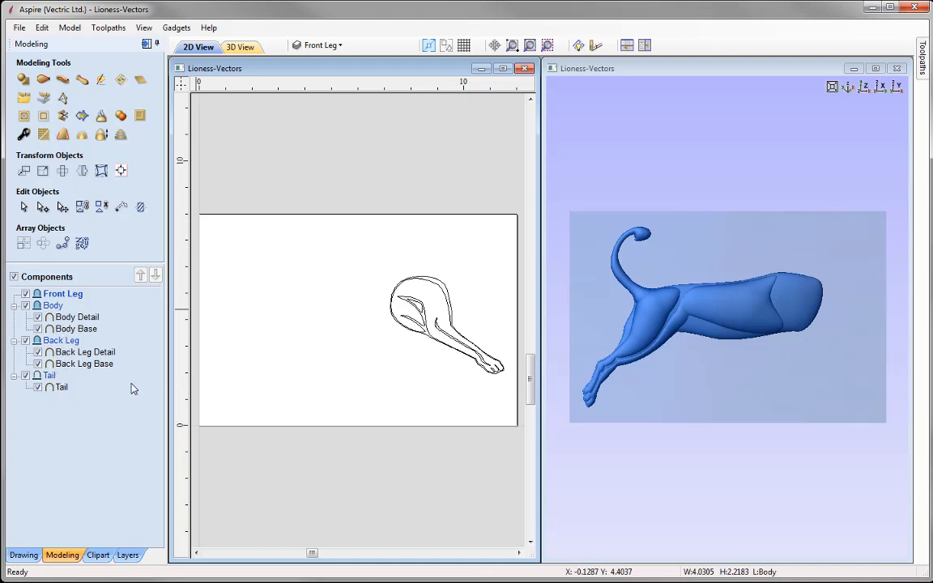
Step: Create a rounded 81° component from the outer front leg outline with an exact height of 0.2 inches, named Front Leg Base
click(442, 292)
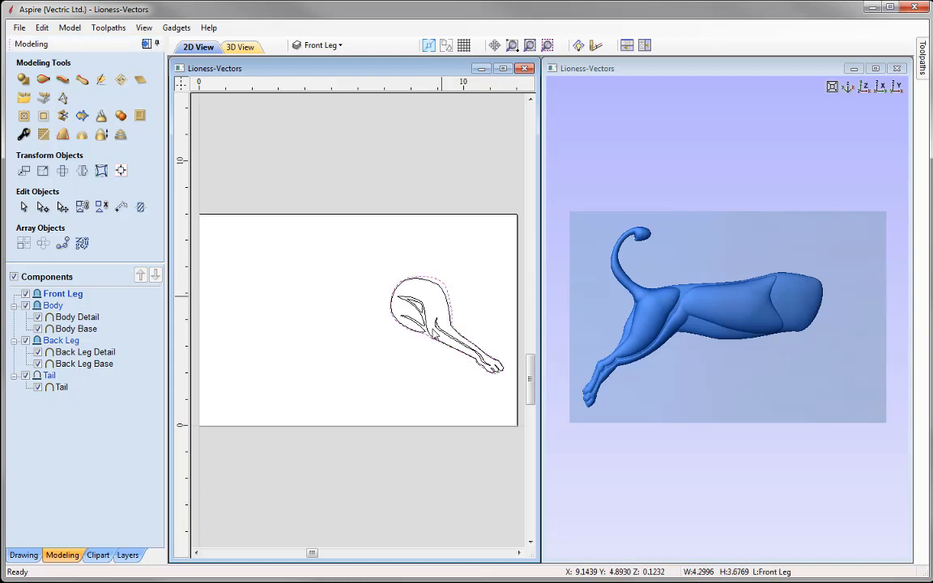
click(547, 45)
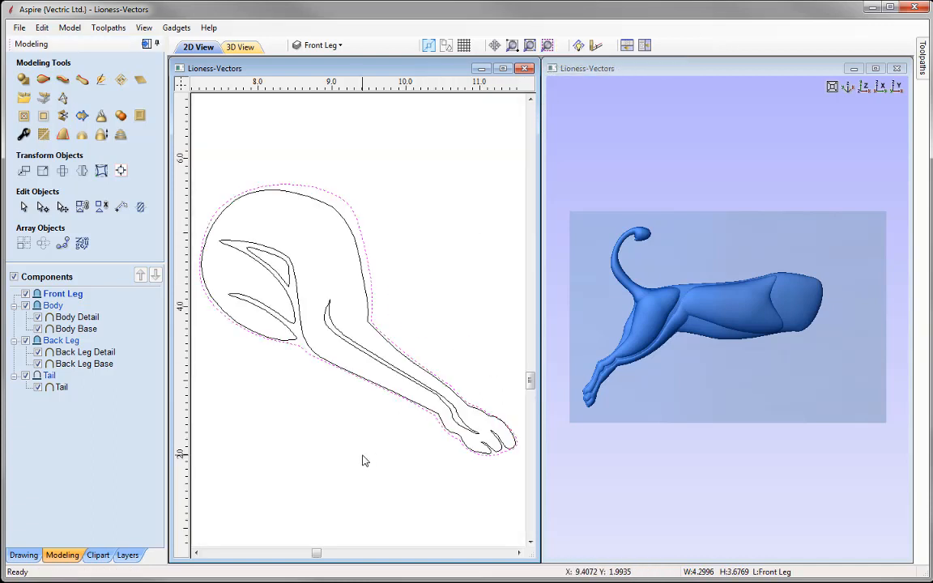
click(353, 213)
click(22, 81)
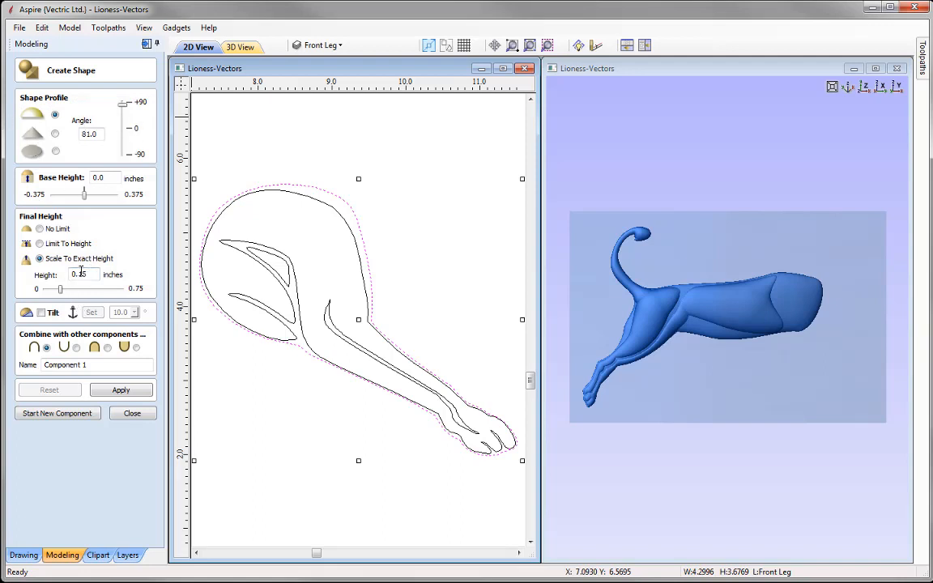
drag(81, 274, 91, 276)
text(2)
key(Tab)
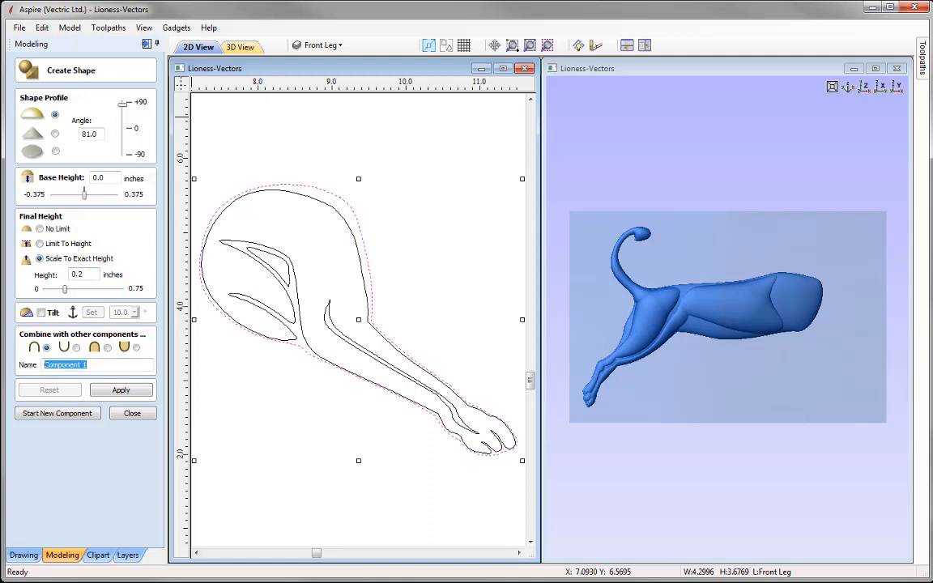
text(Front Leg Base)
click(121, 390)
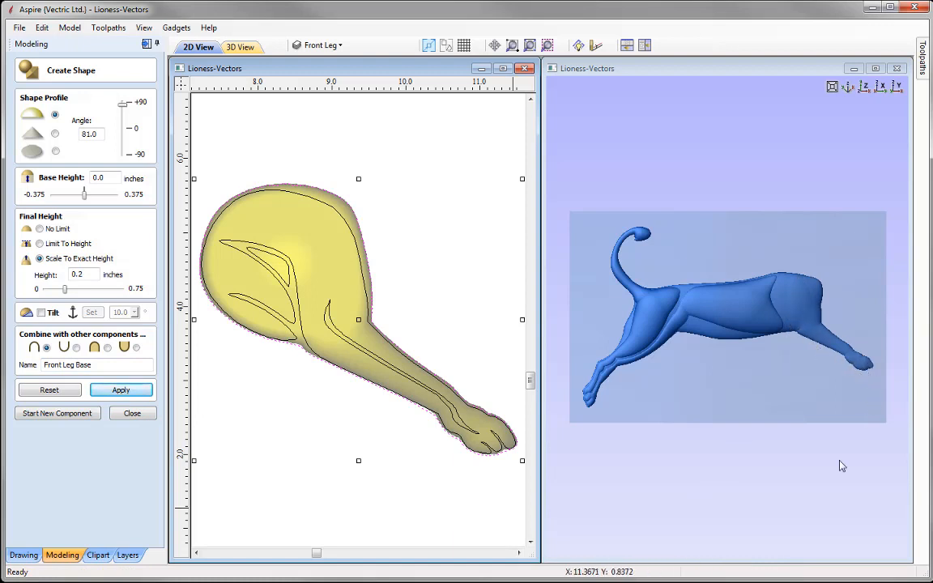
Step: Create a new component from the inner front leg outlines with an exact height of 0.15 inches, named Front Leg Detail
click(54, 414)
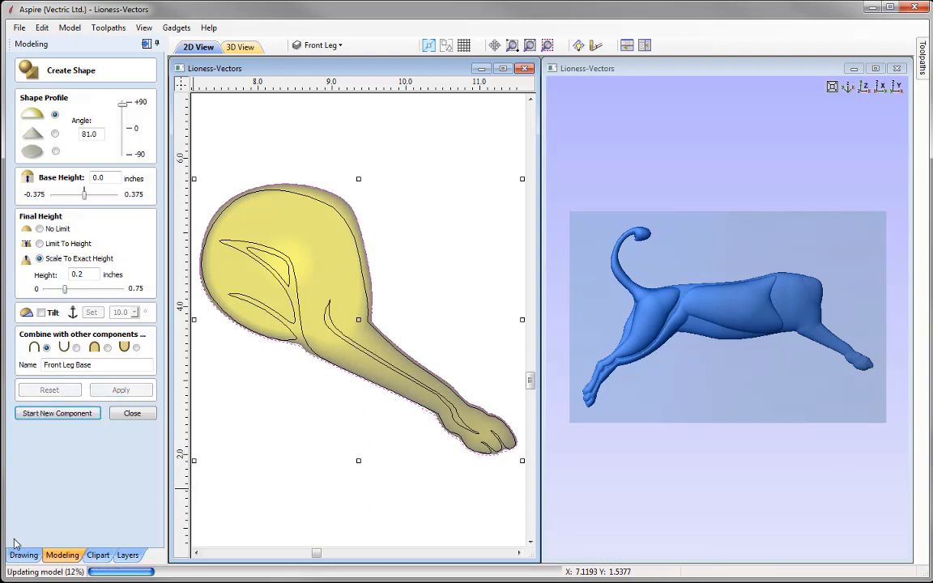
click(344, 226)
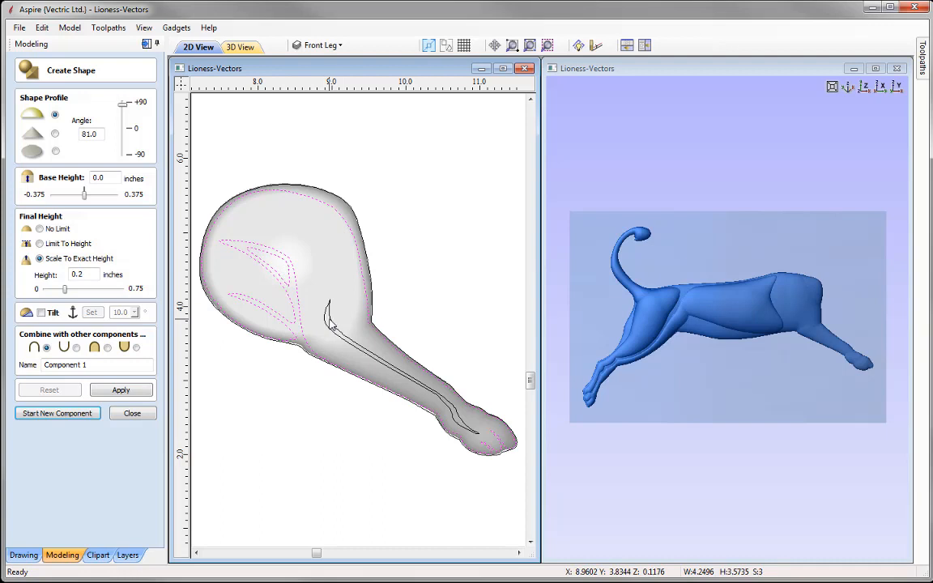
shift+click(329, 320)
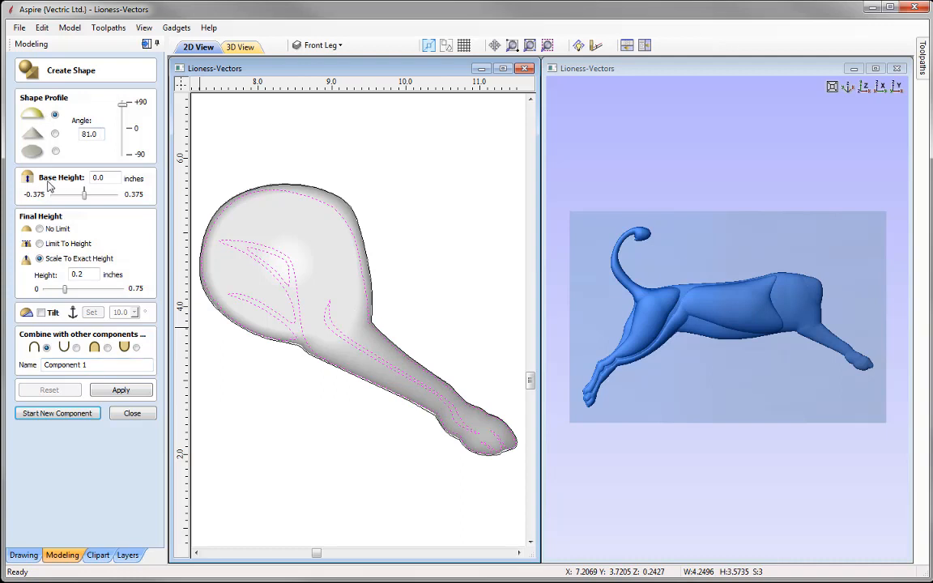
drag(79, 274, 98, 270)
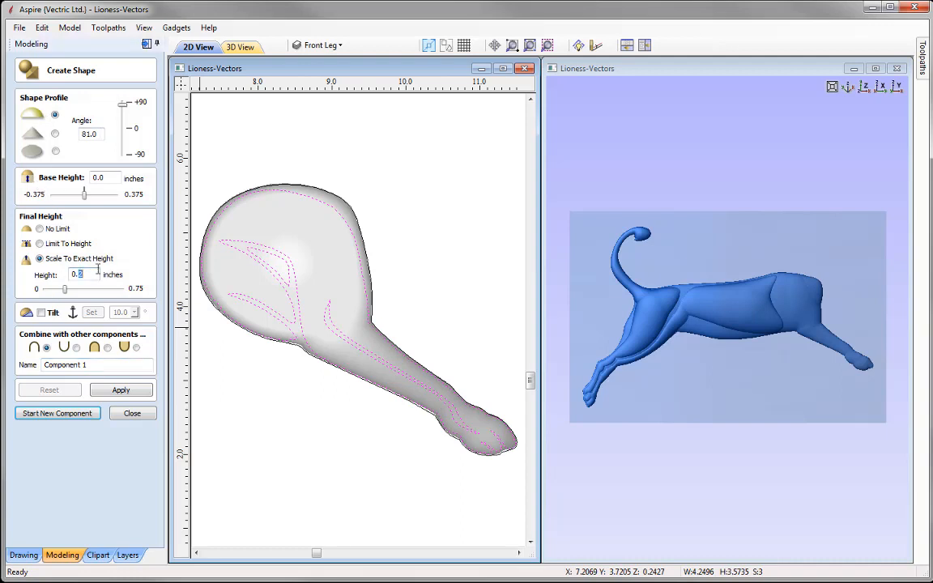
text(15)
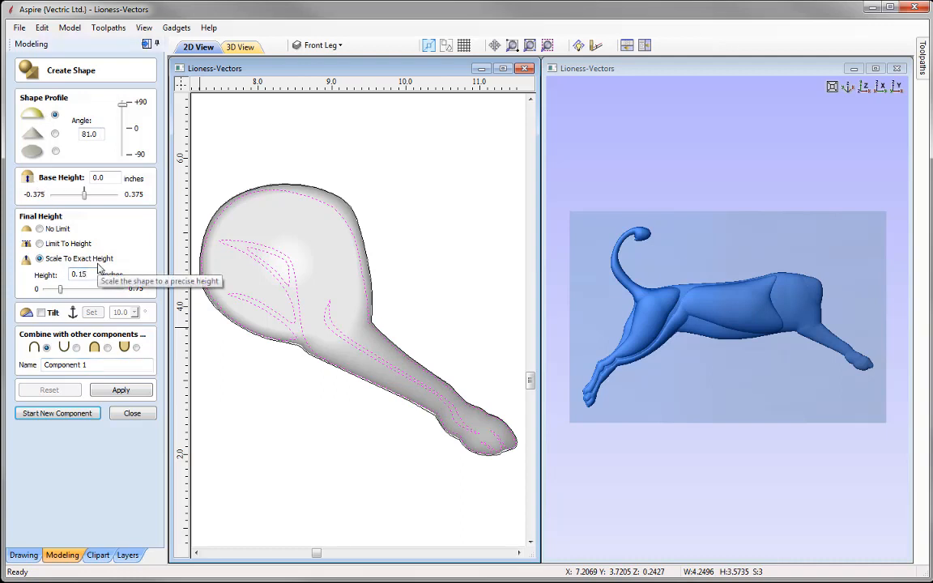
key(Tab)
text(F)
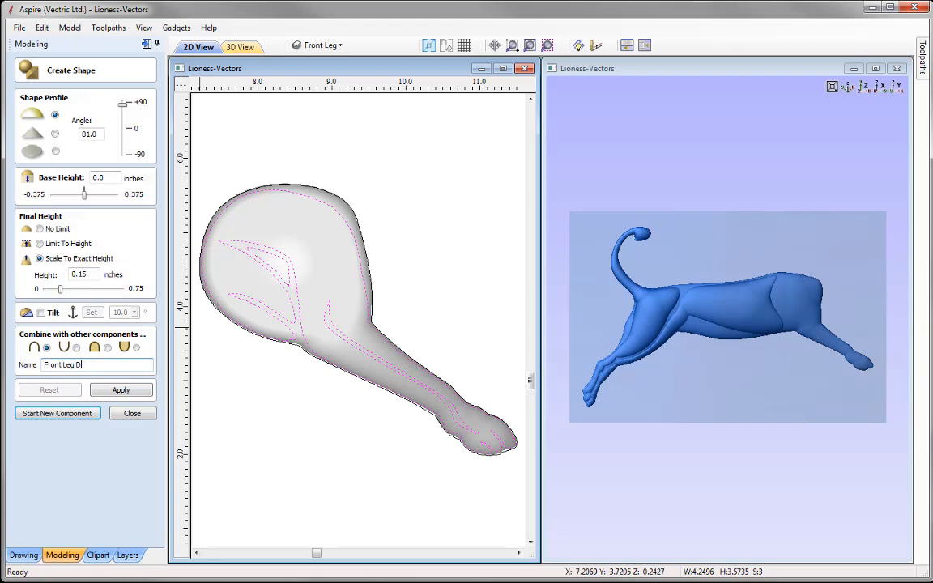
click(121, 391)
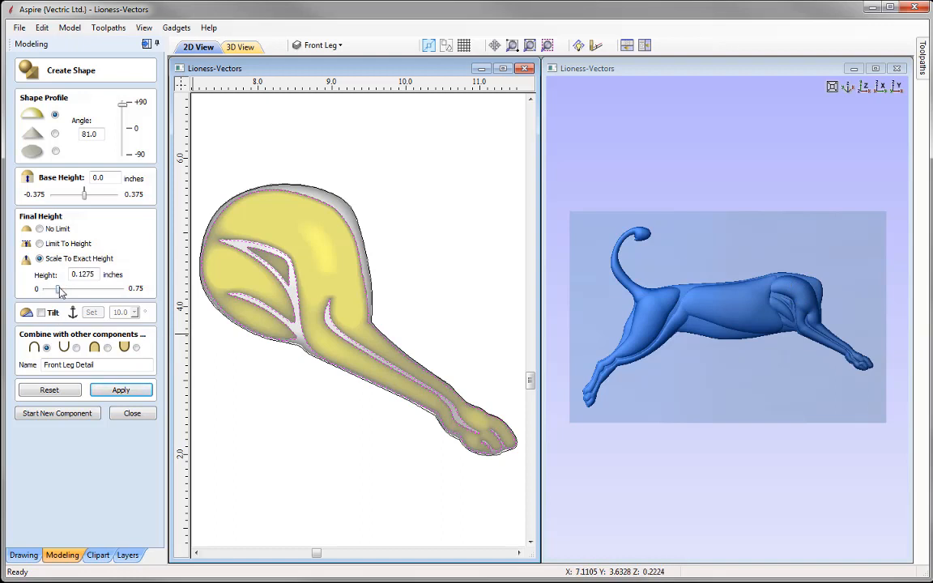
Step: Reduce the front leg detail's exact height to 0.1125 inches, apply it and finish creating shapes with nothing selected
drag(60, 292, 58, 292)
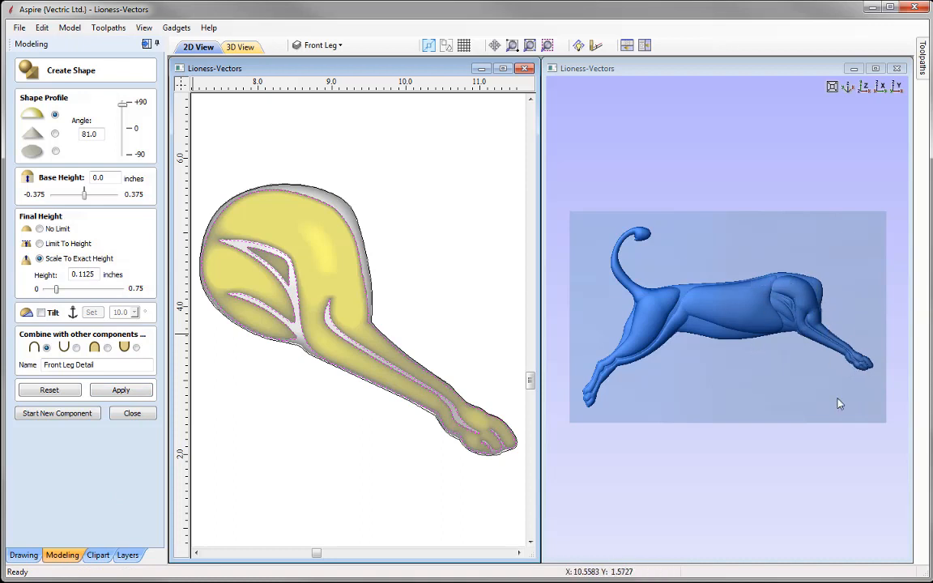
click(118, 391)
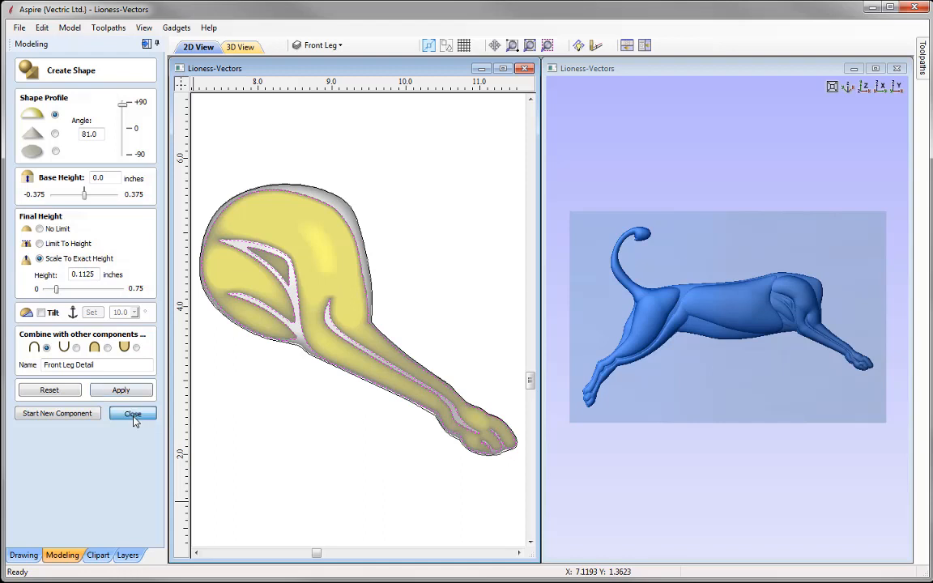
click(133, 415)
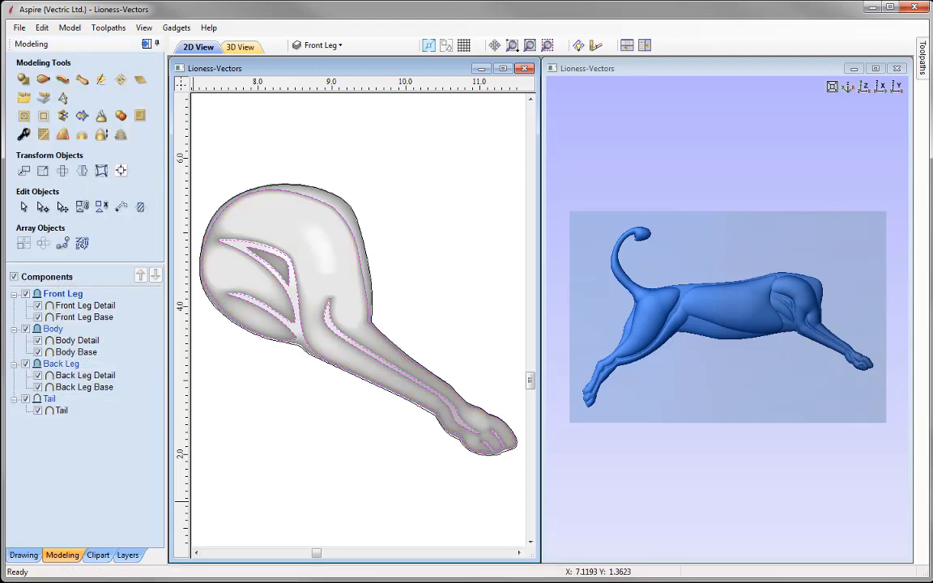
click(353, 440)
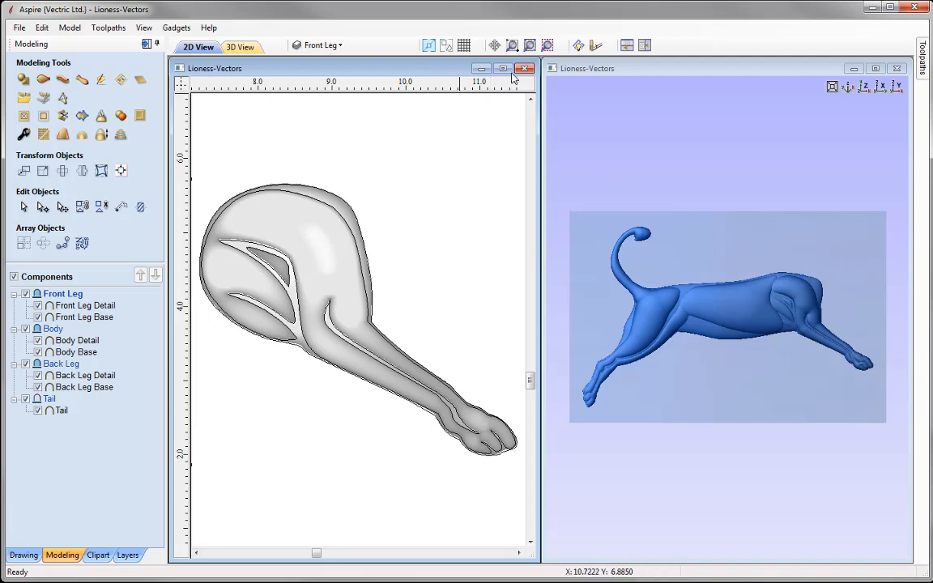
Step: Hide the Front Leg layer, show the Head layer and make Head the active layer
click(530, 45)
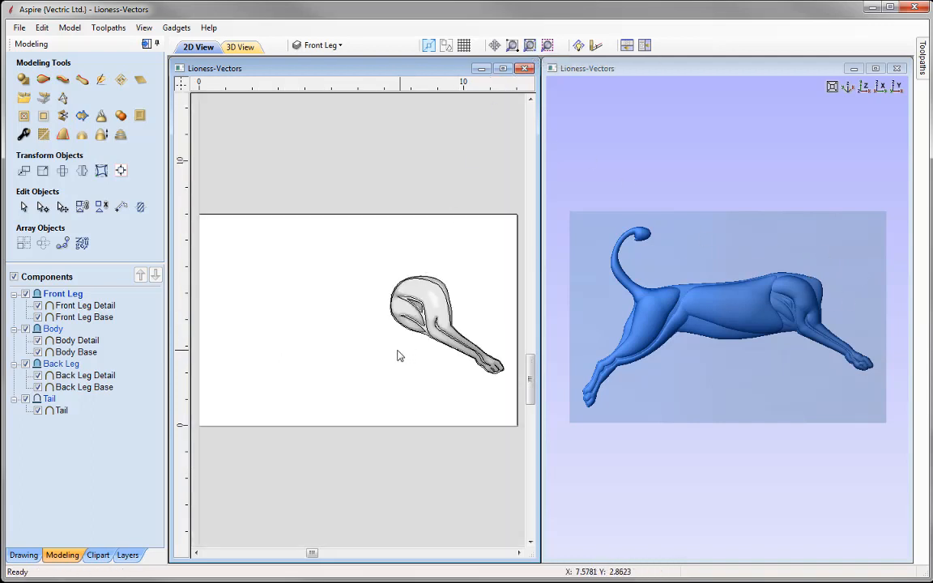
click(324, 46)
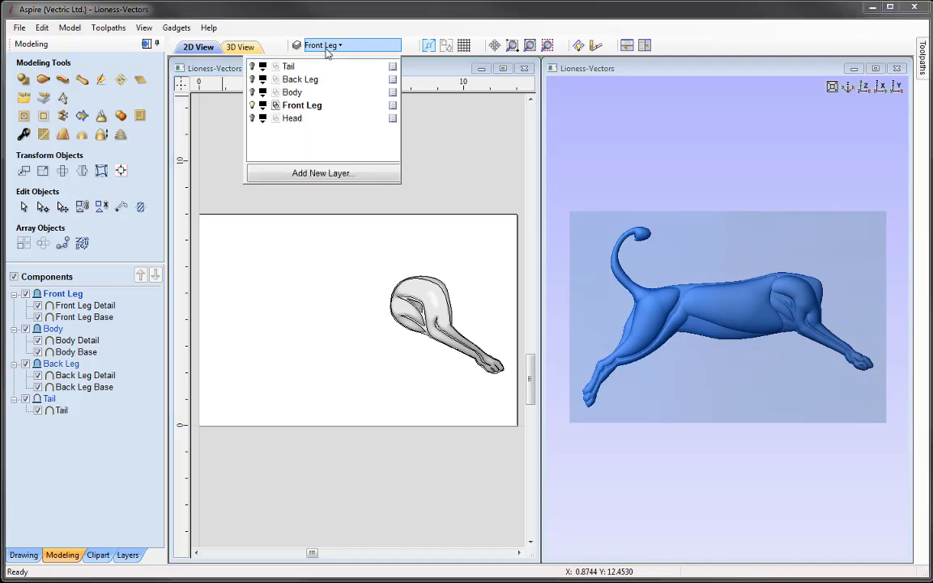
click(252, 106)
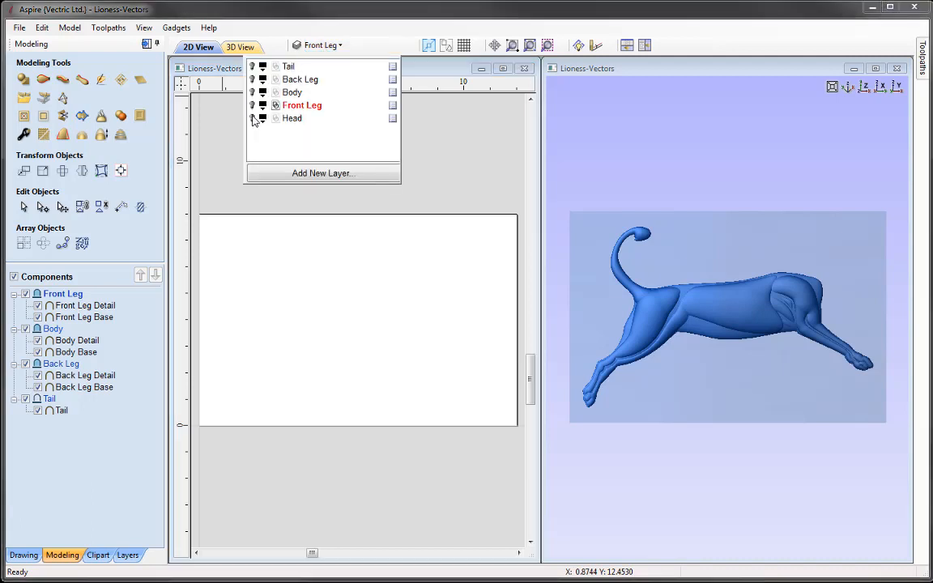
click(252, 119)
click(292, 119)
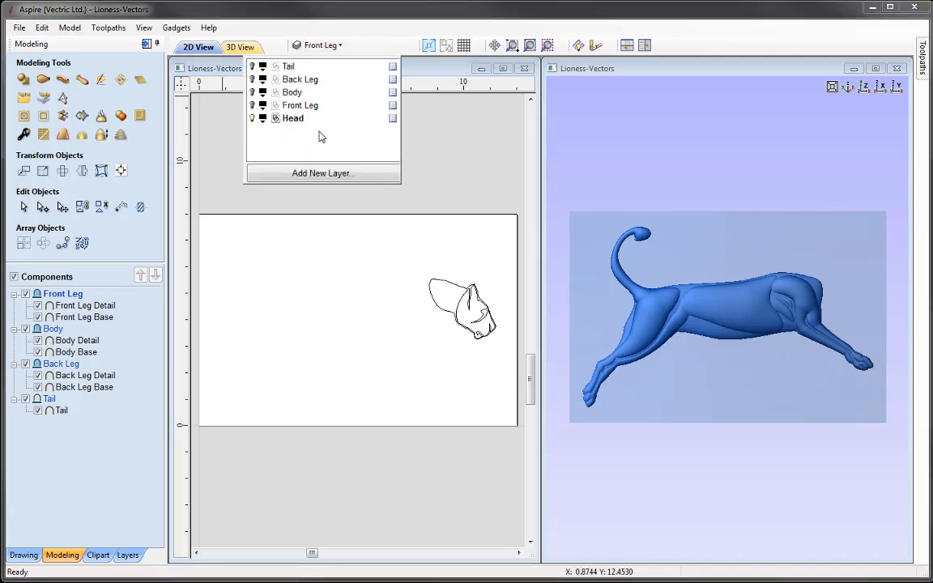
click(454, 153)
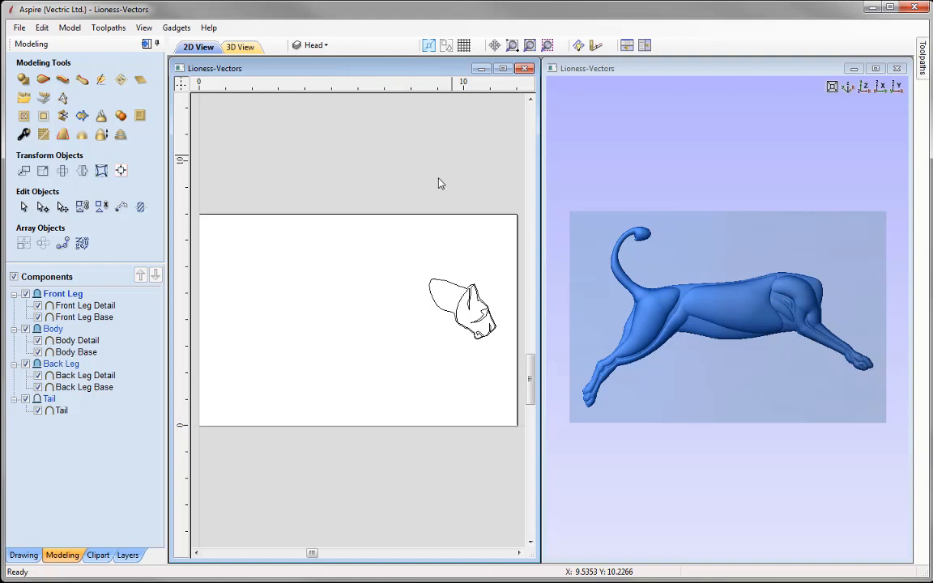
Step: Insert a new component level above the Front Leg level and name it Head
right_click(60, 299)
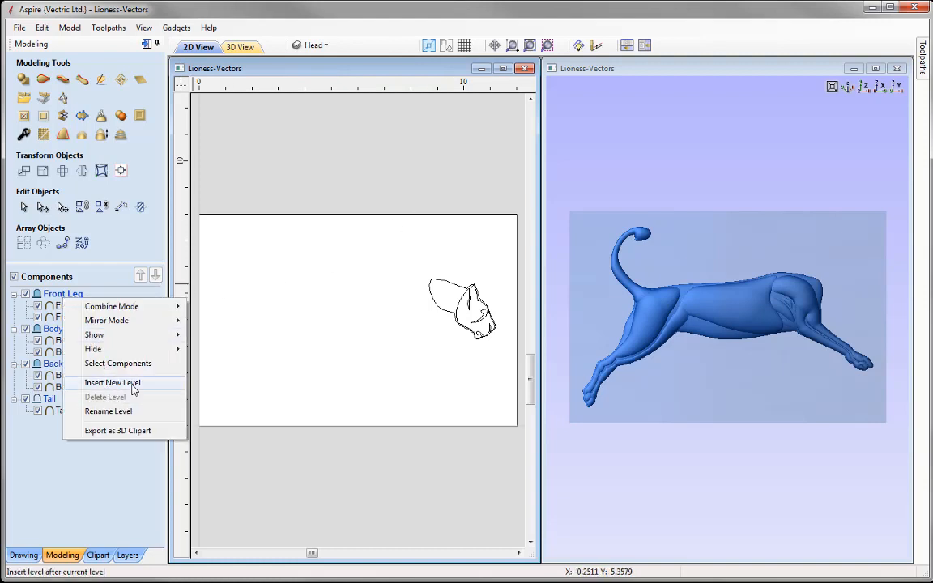
click(105, 382)
right_click(57, 298)
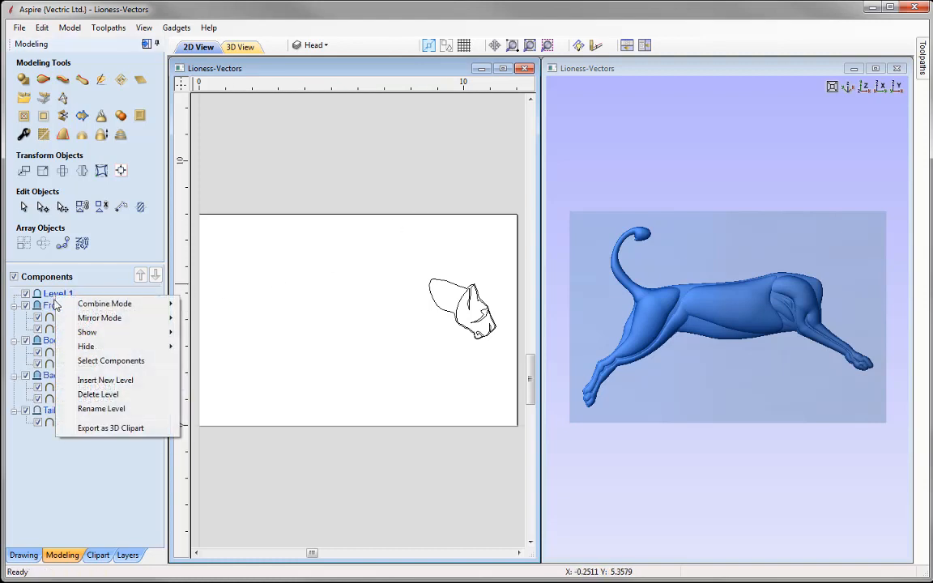
click(120, 409)
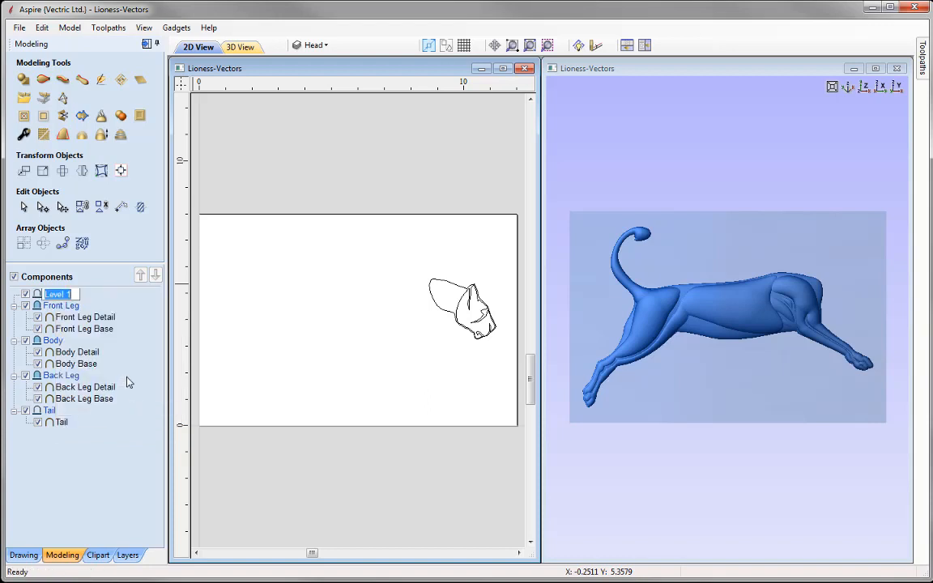
text(Head)
key(Return)
Step: Set the combine mode of the Head level to Merge
right_click(55, 299)
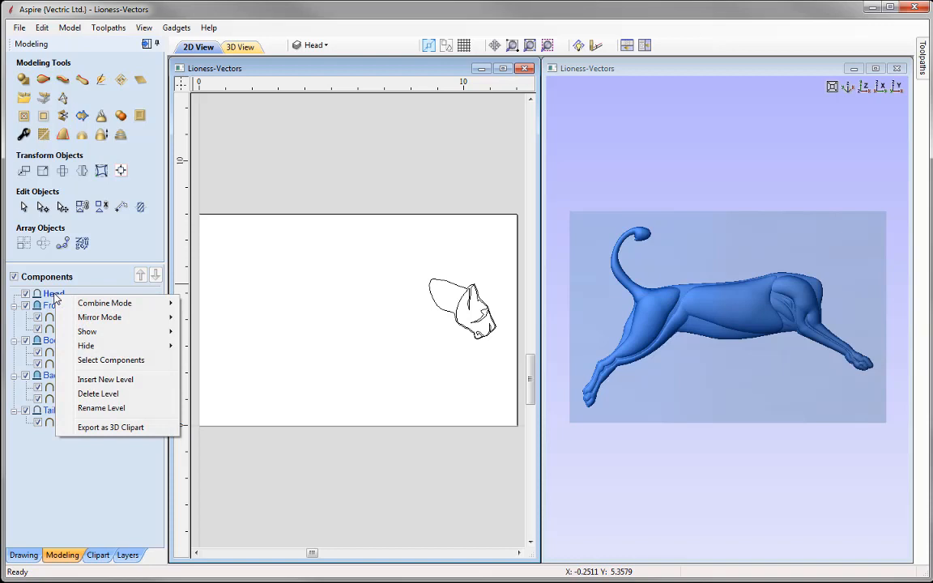
mouse_move(130, 303)
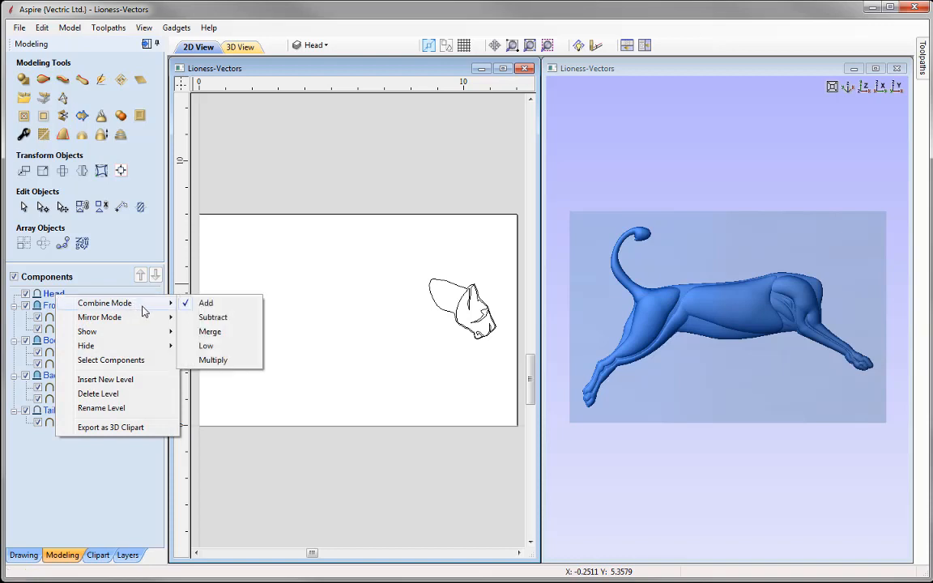
click(210, 332)
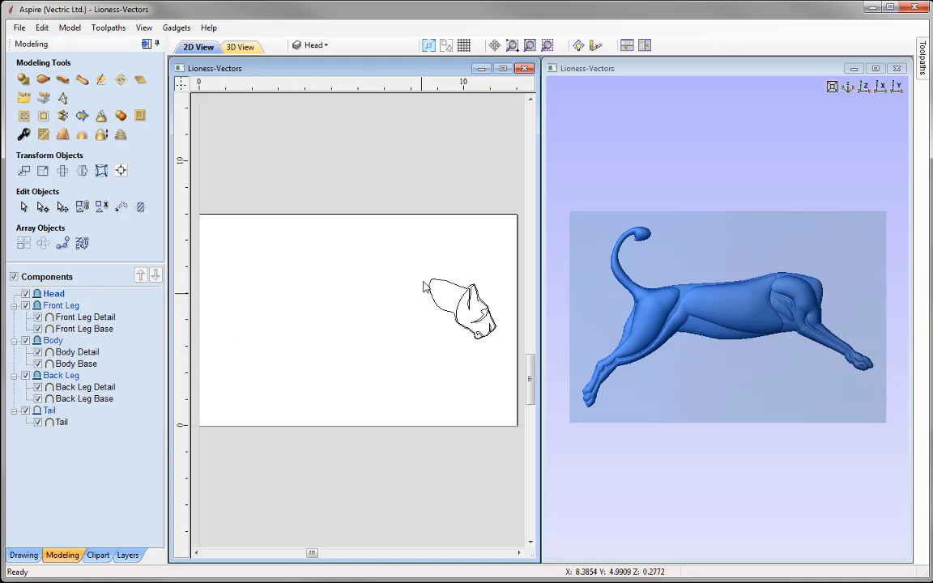
Step: Create a rounded 81° component from the outer head and neck outline with an exact height of 0.2 inches, named Head Base
click(451, 289)
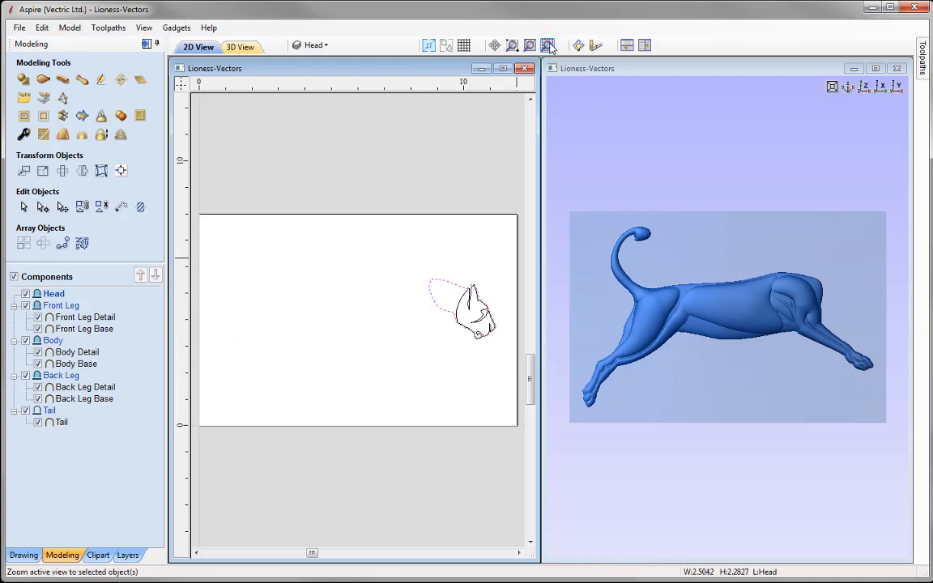
click(494, 44)
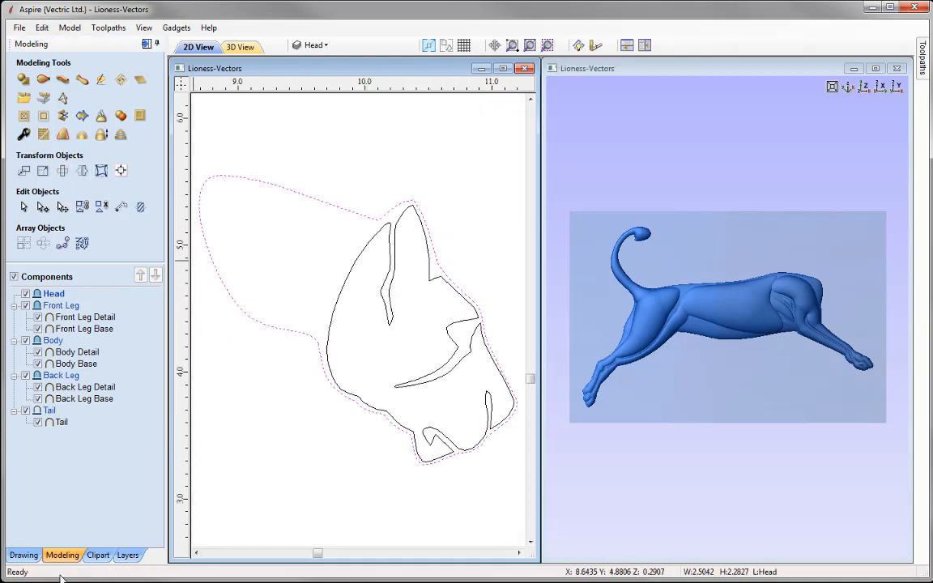
click(22, 80)
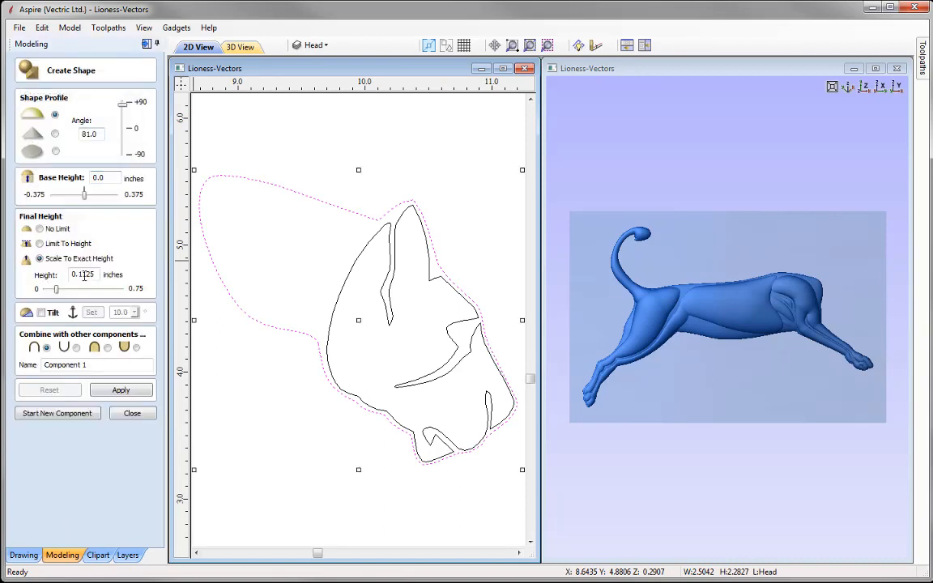
drag(79, 273, 131, 276)
text(2)
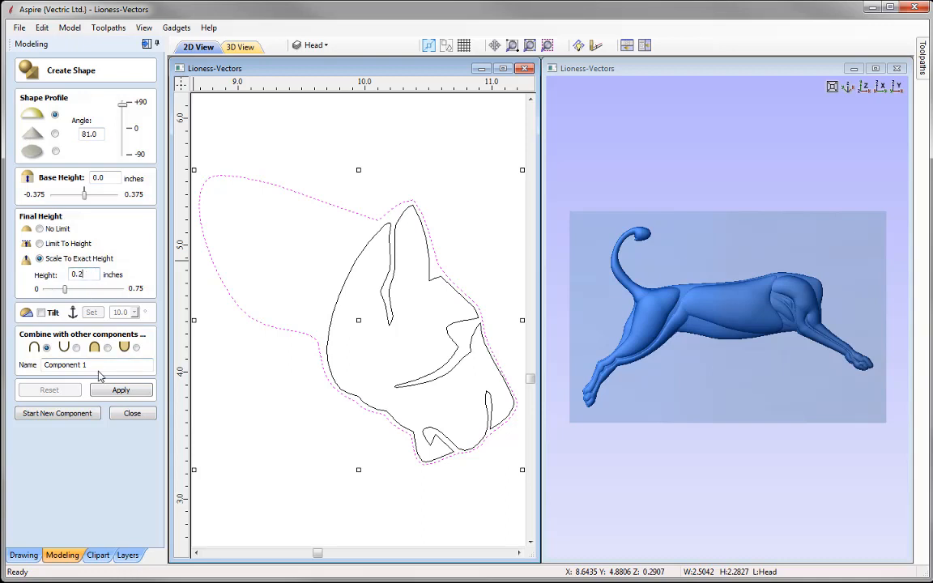
drag(85, 365, 45, 365)
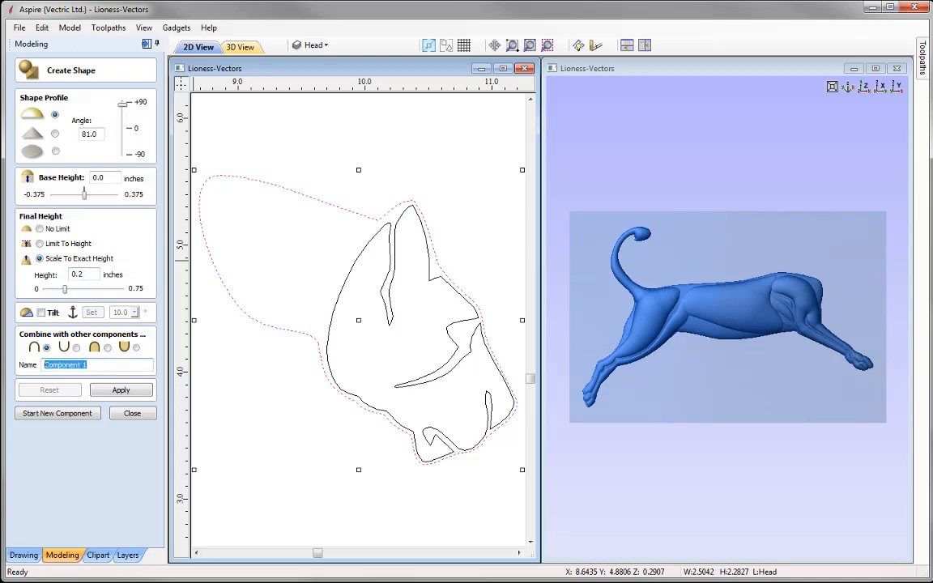
text(Head Base)
click(120, 389)
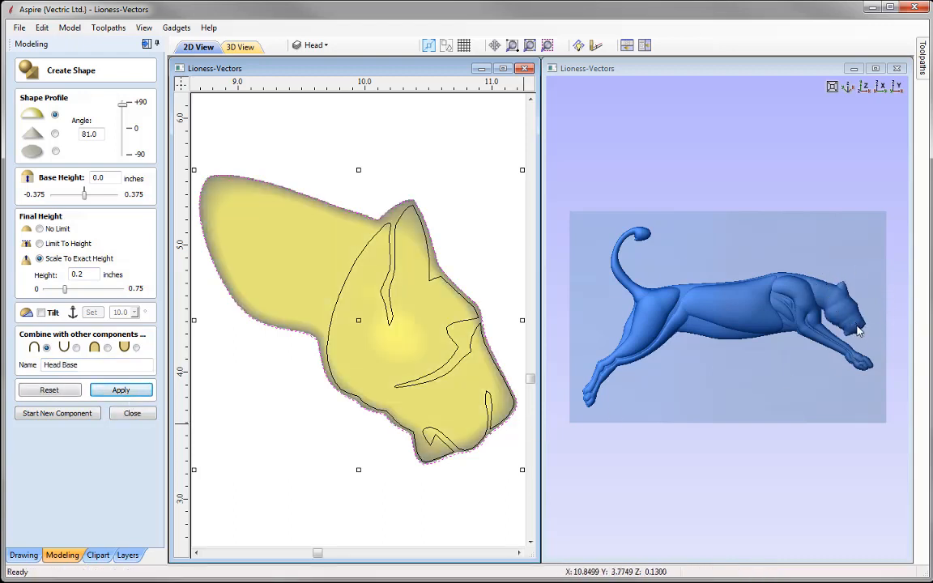
Step: Create a rounded 81° component from the inner head detail vectors with an exact height of 0.15 inches, named Head Detail
click(57, 413)
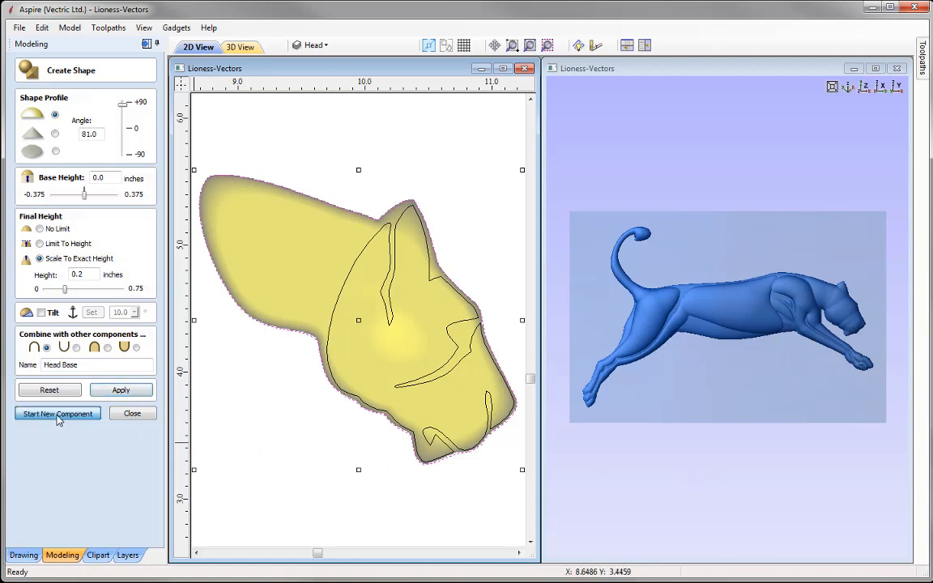
click(389, 248)
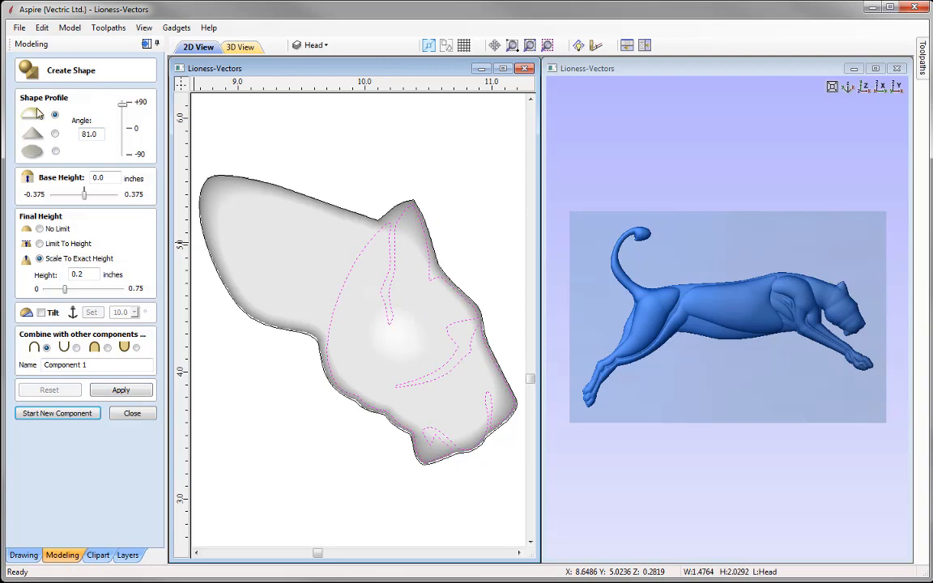
double_click(80, 274)
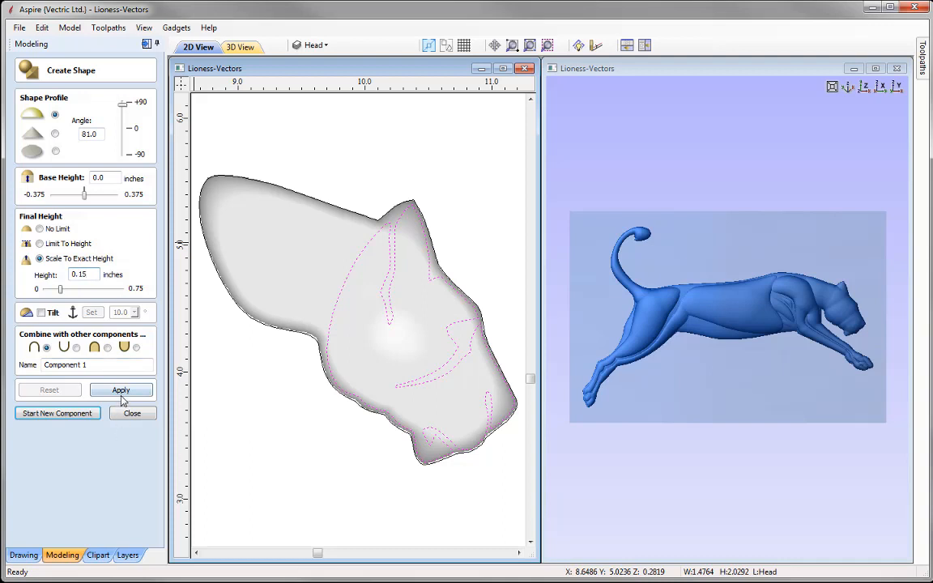
drag(91, 365, 45, 366)
text(Head Detail)
click(135, 396)
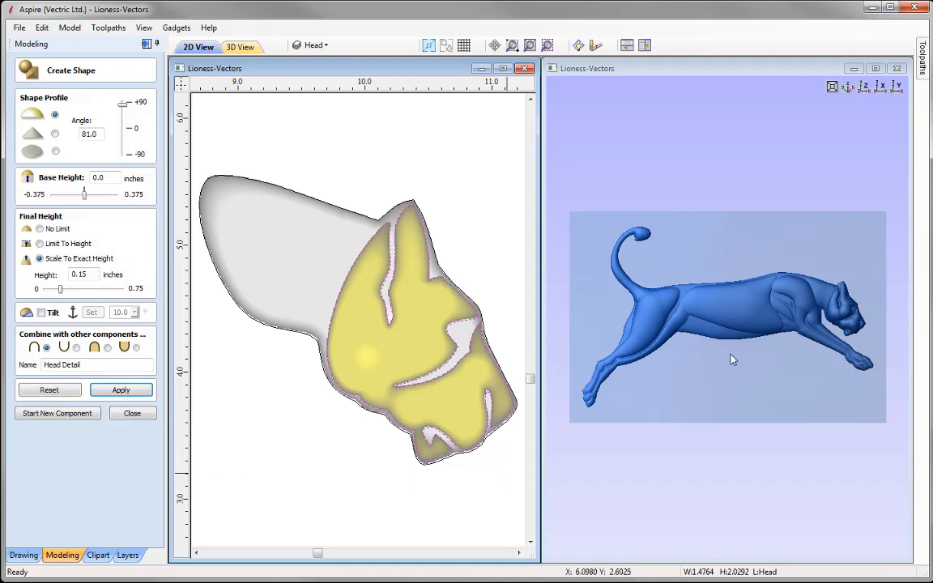
Step: Reduce the exact height of the Head Detail component to 0.06 inches and finish the shape creation
scroll(740, 380, up, 8)
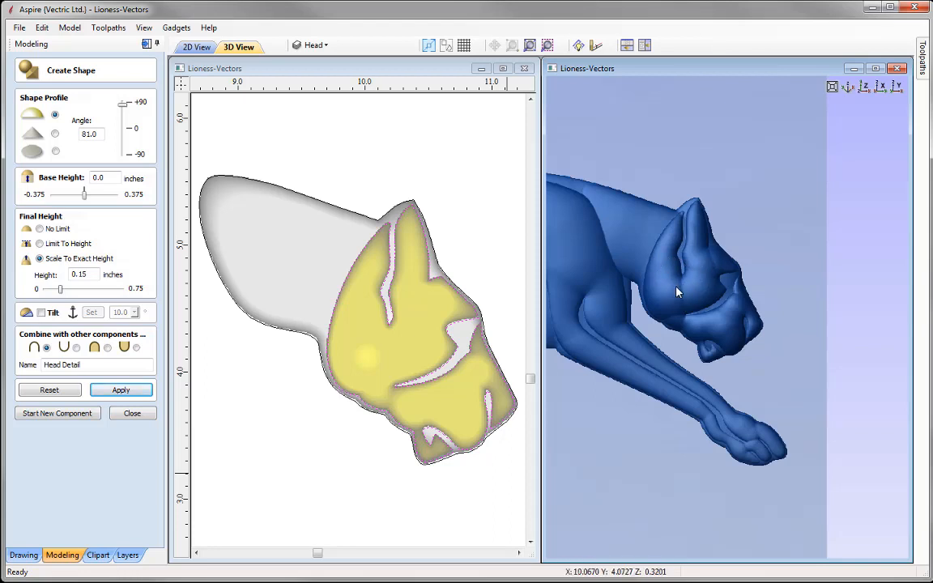
drag(82, 277, 113, 284)
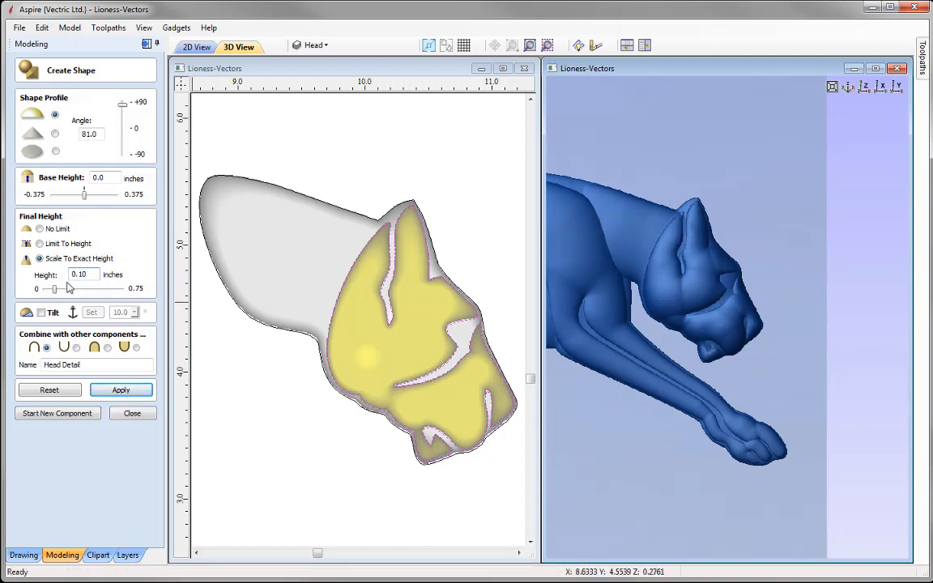
drag(54, 289, 51, 291)
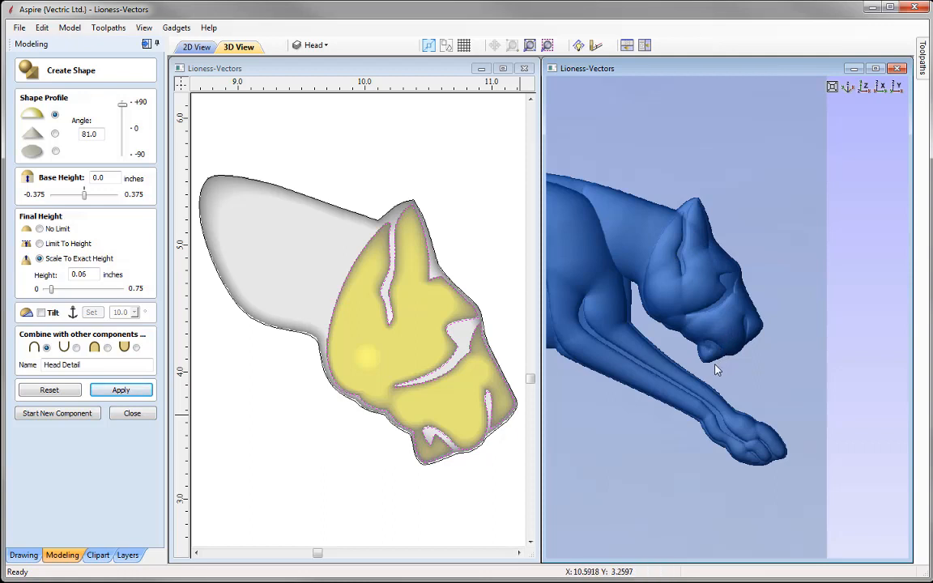
click(132, 414)
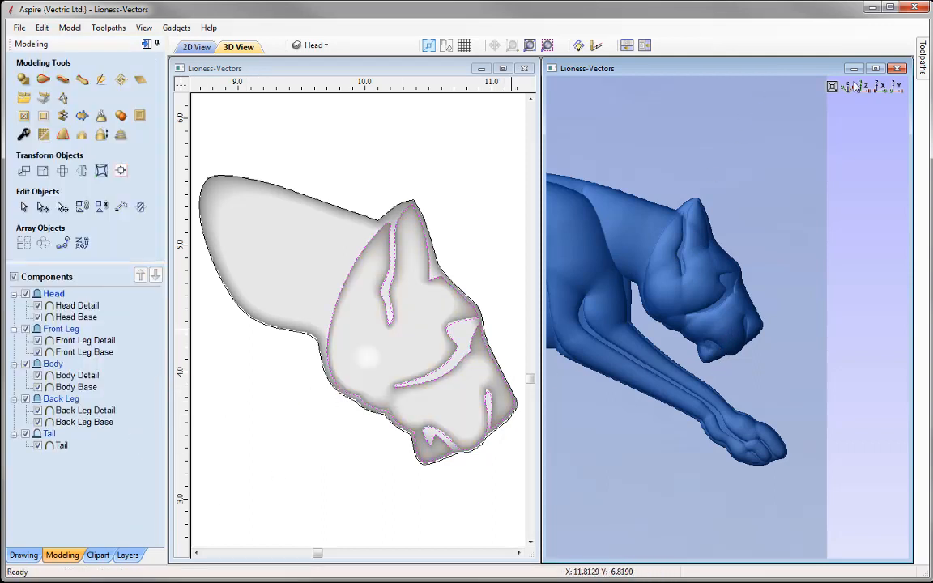
Step: Maximize the 3D view and open the properties of the Back Leg Base component, placed clear of the leg
click(876, 69)
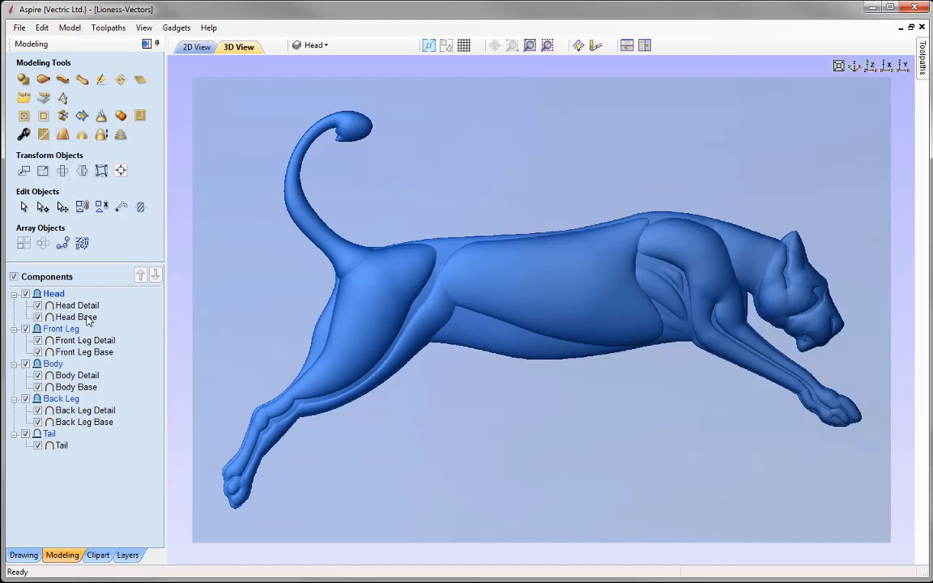
right_click(341, 346)
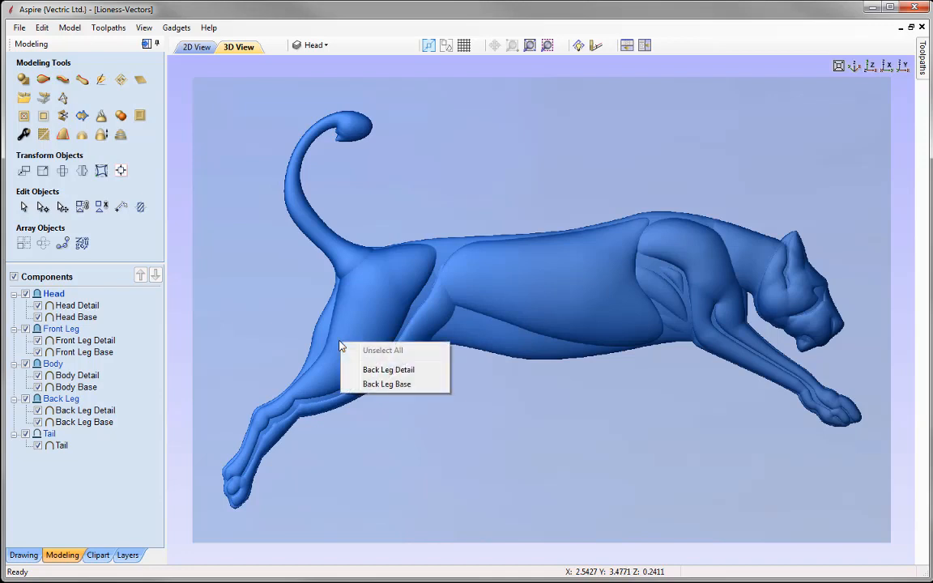
click(397, 384)
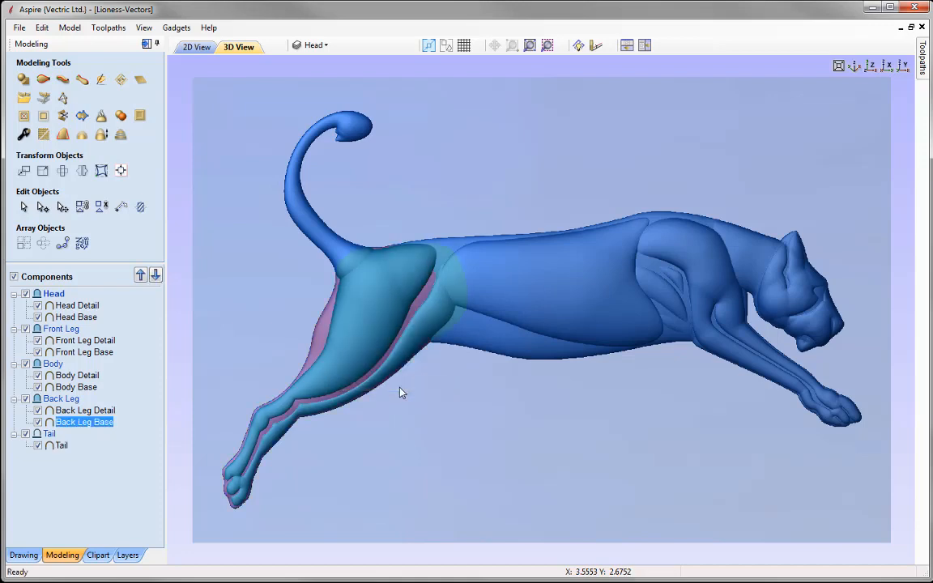
click(320, 344)
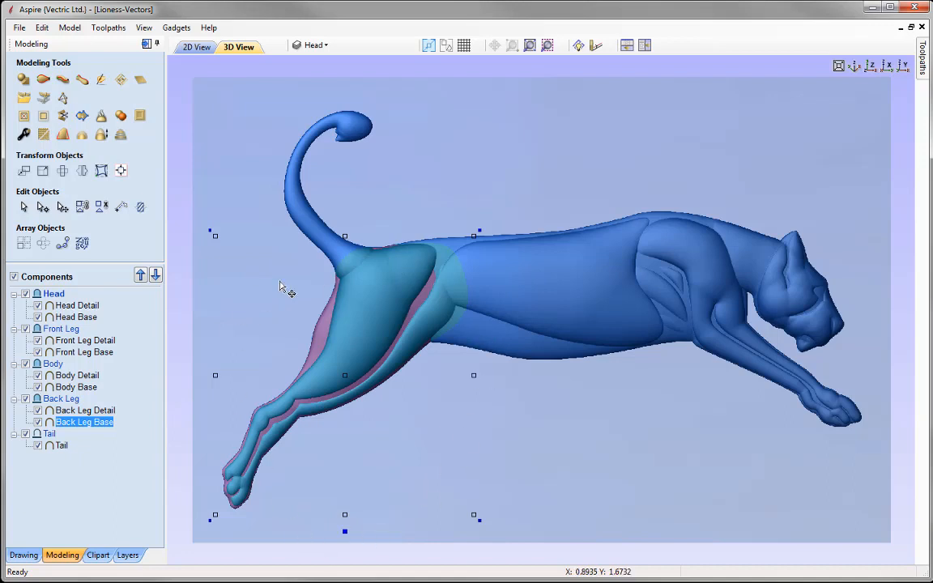
click(345, 532)
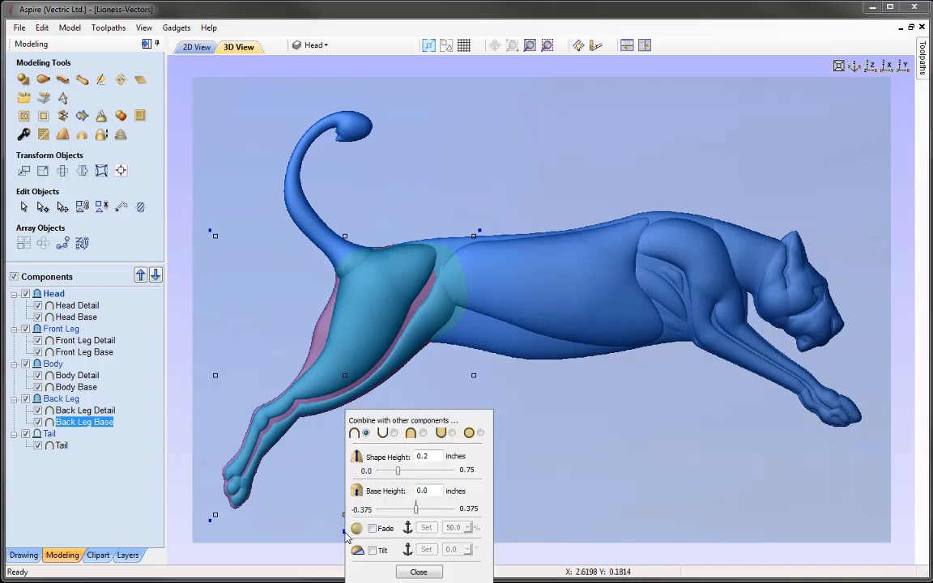
drag(447, 418, 708, 379)
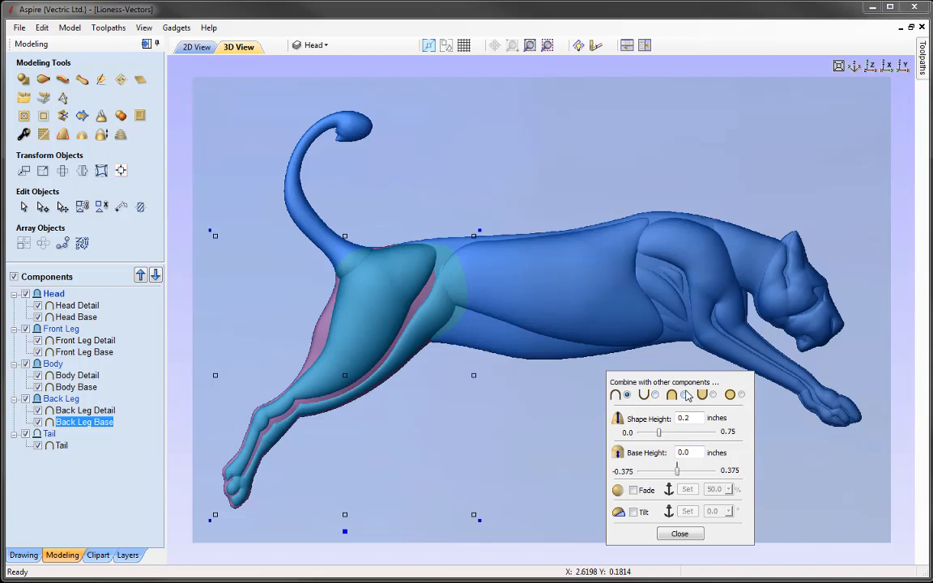
Step: Enable tilt on Back Leg Base, anchored at the hind paw and directed toward the body, with an angle of 6.2°
click(634, 513)
click(688, 513)
click(211, 518)
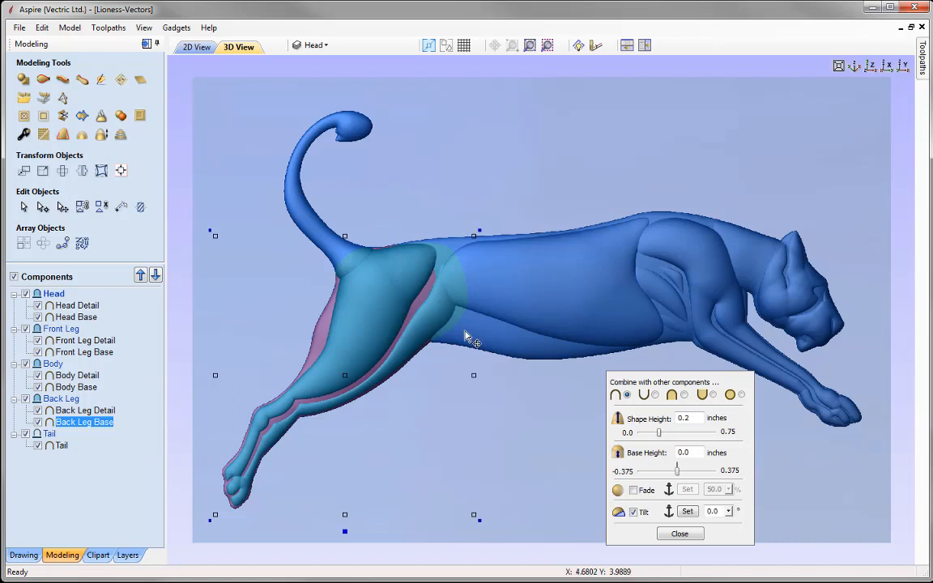
click(730, 514)
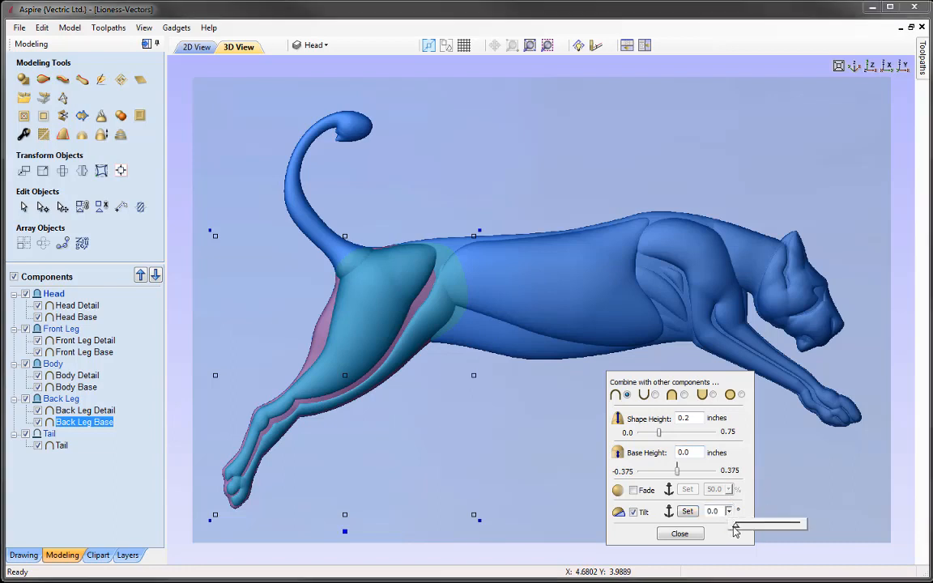
drag(735, 528, 756, 531)
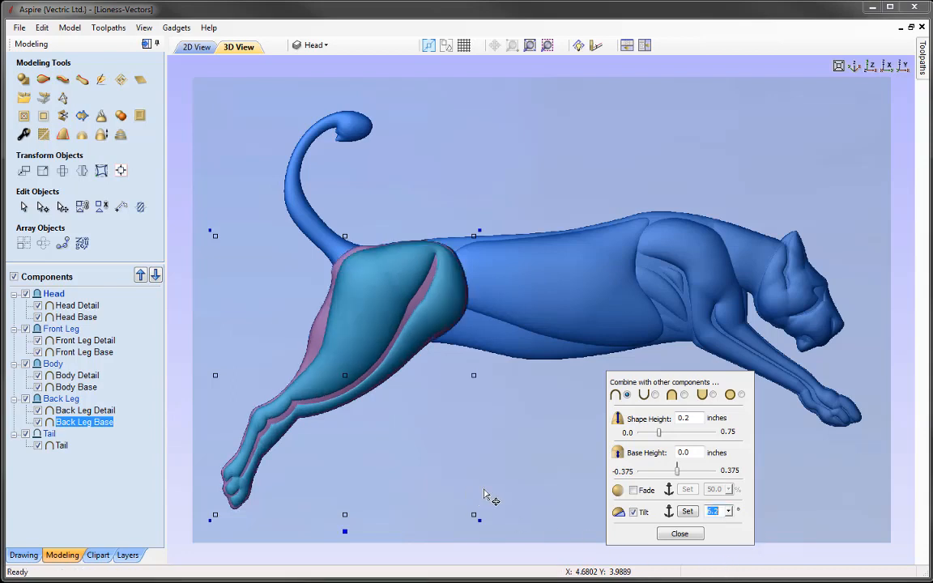
drag(552, 444, 694, 217)
drag(483, 434, 511, 372)
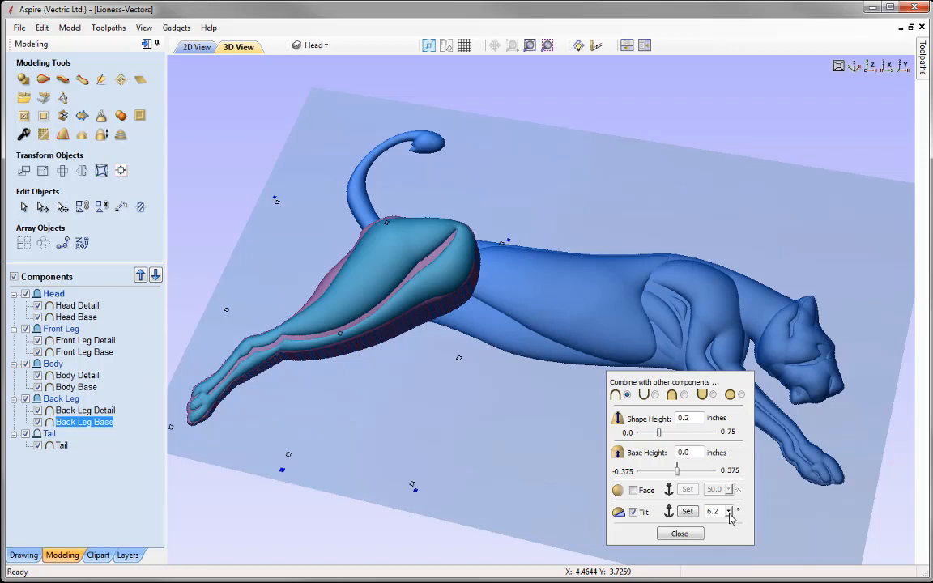
Step: Reduce the tilt angle of Back Leg Base to 1.2° and look at the relief straight from above
click(729, 512)
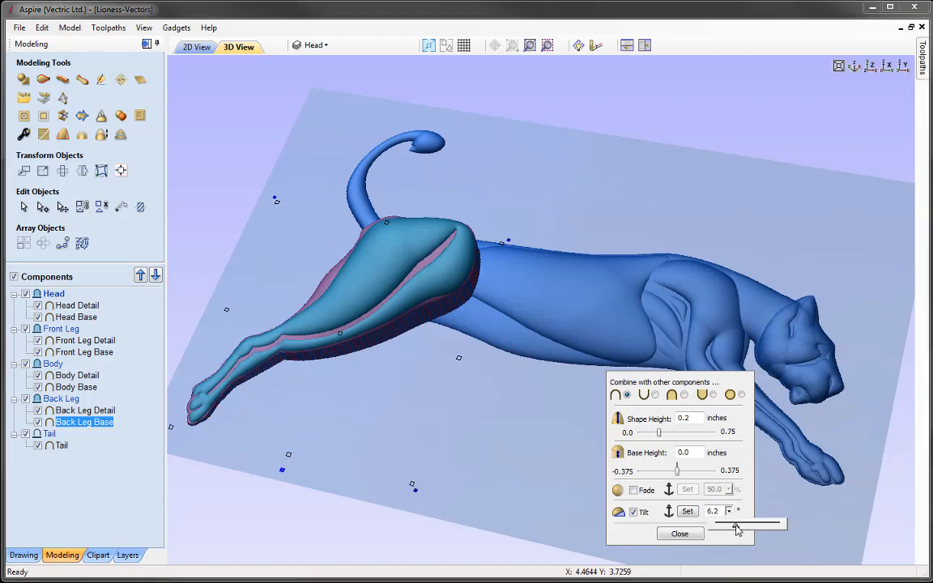
drag(735, 524, 717, 530)
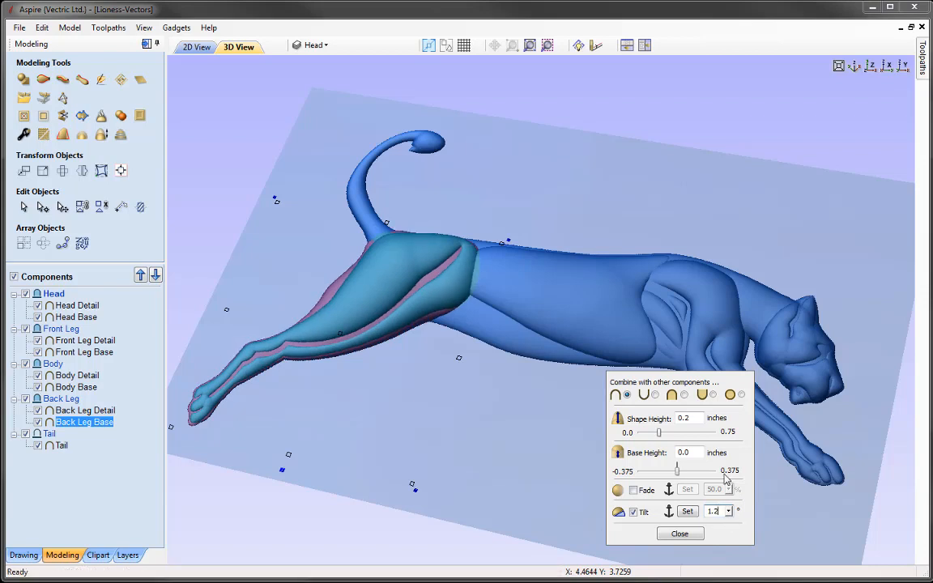
drag(488, 459, 425, 312)
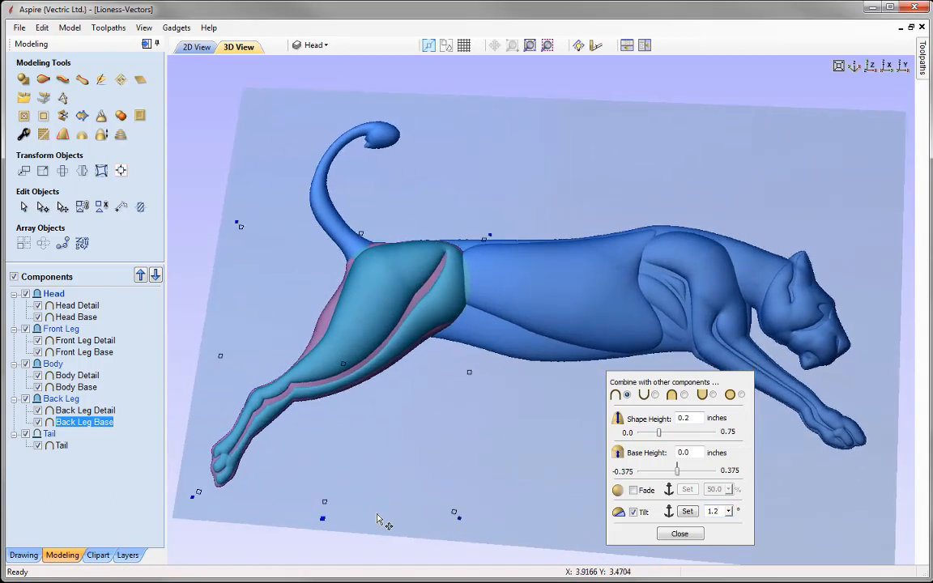
click(870, 66)
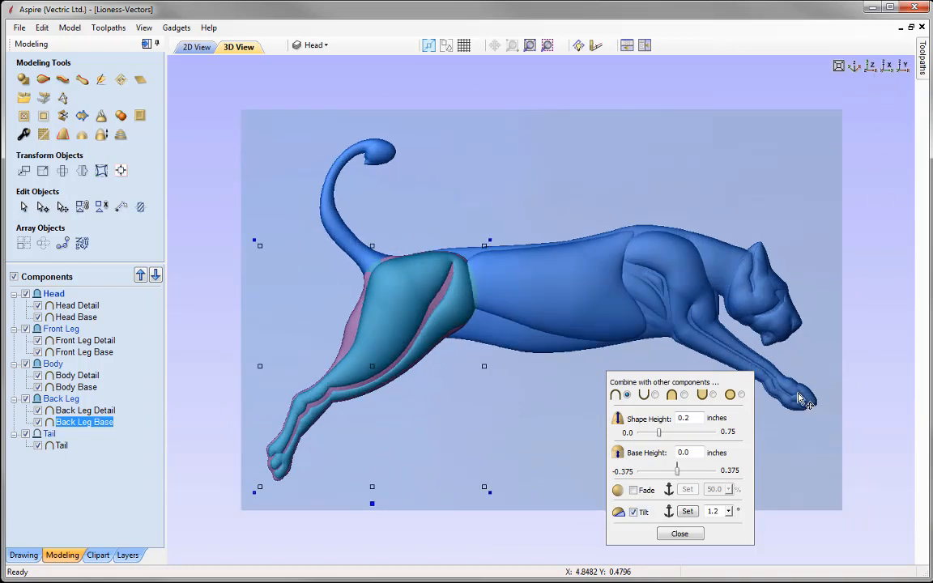
Step: Select the Front Leg Base component and enable its tilt, anchored just beyond the front paw and directed up toward the lioness's back
right_click(693, 330)
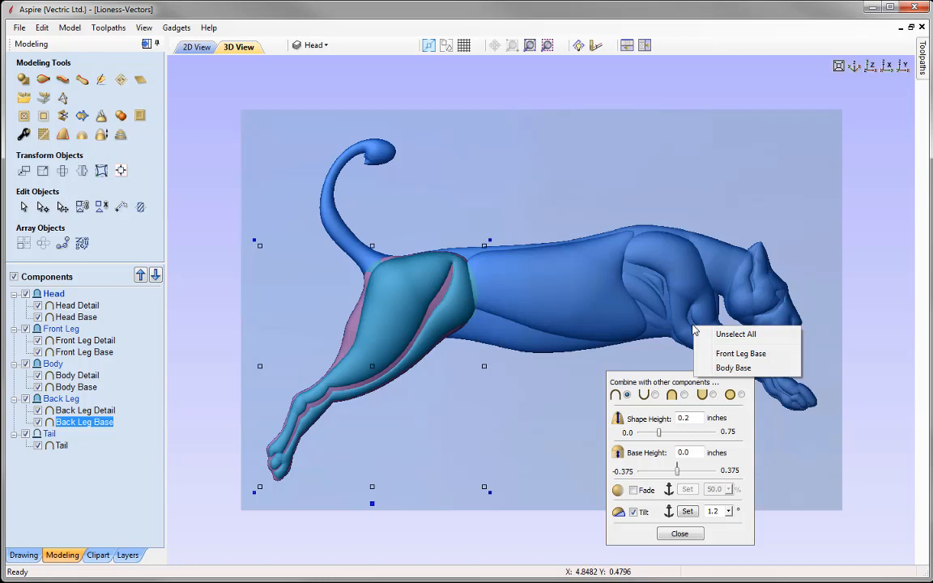
click(740, 354)
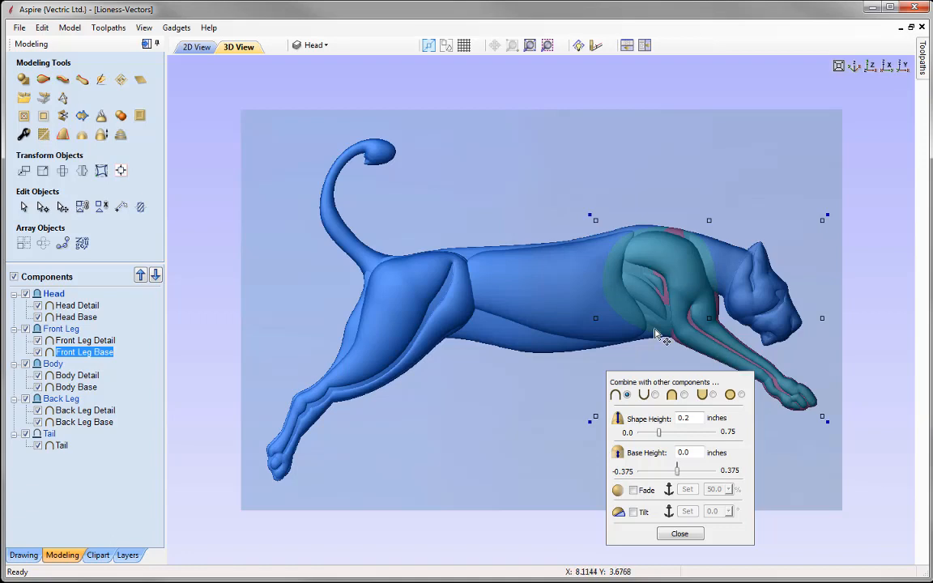
drag(655, 383, 251, 68)
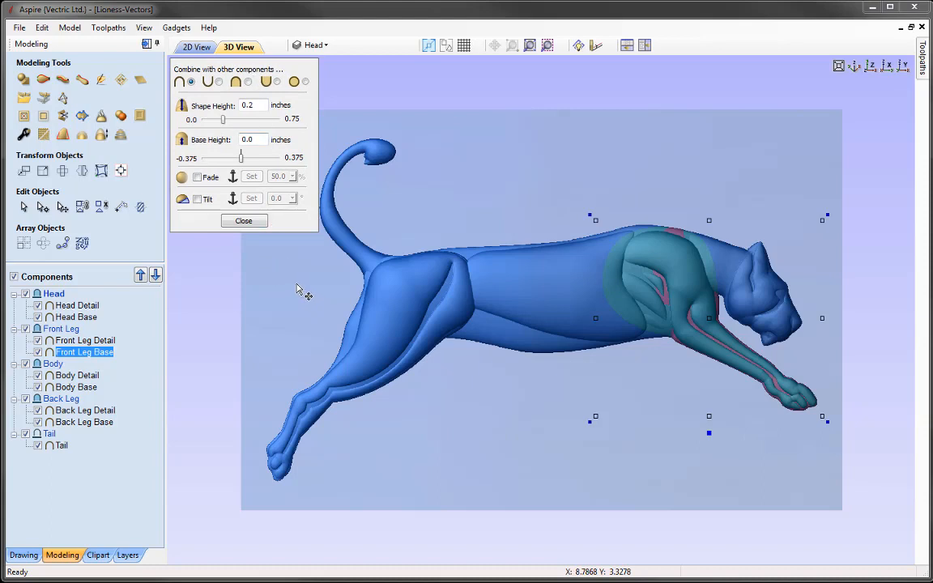
click(197, 199)
click(251, 198)
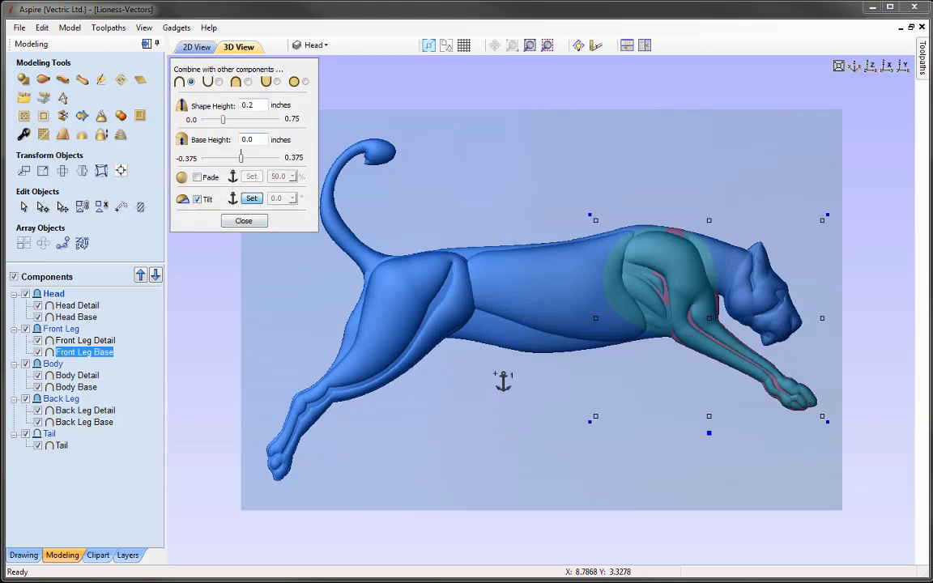
click(845, 439)
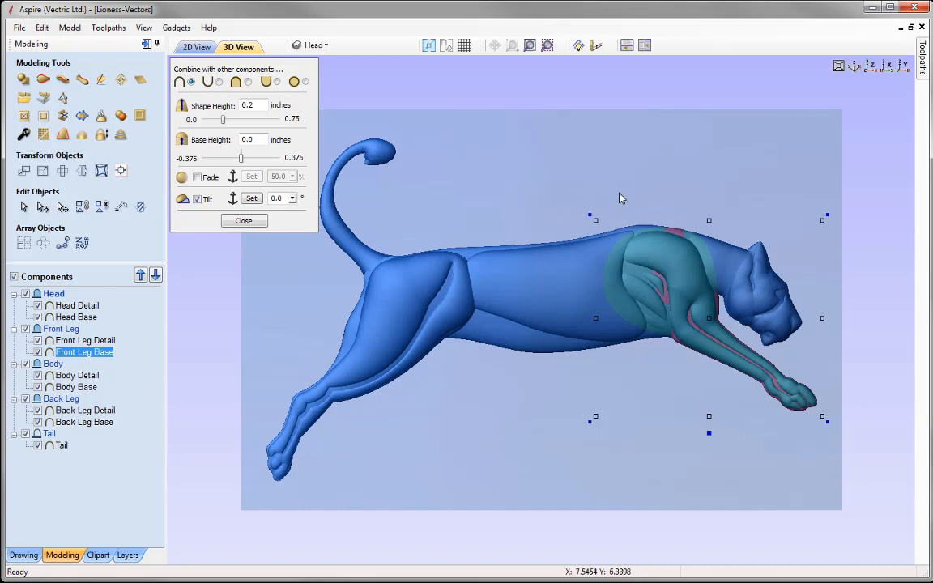
click(561, 204)
Step: Set the tilt angle of Front Leg Base to 1.0°, close its properties and deselect the component
click(292, 199)
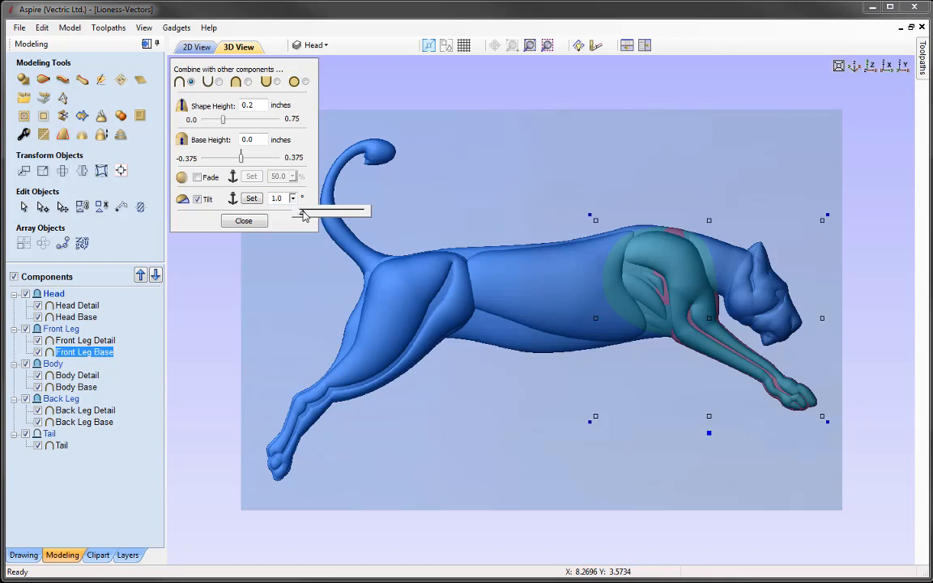
drag(303, 212, 305, 213)
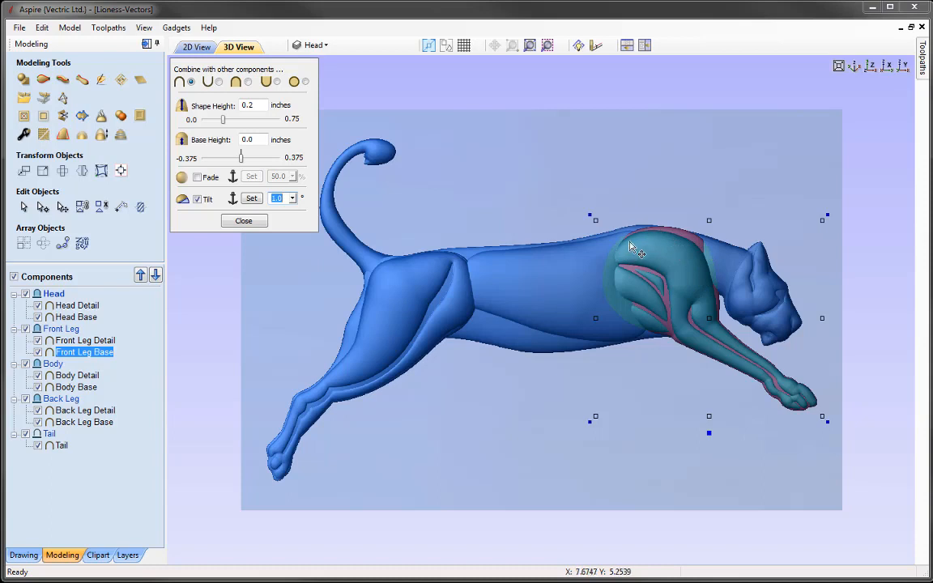
click(243, 220)
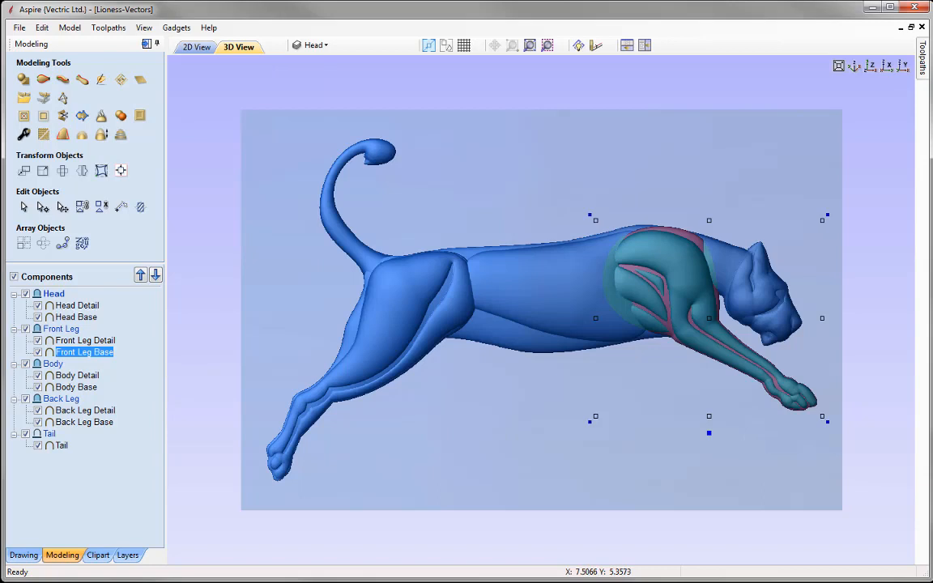
click(314, 506)
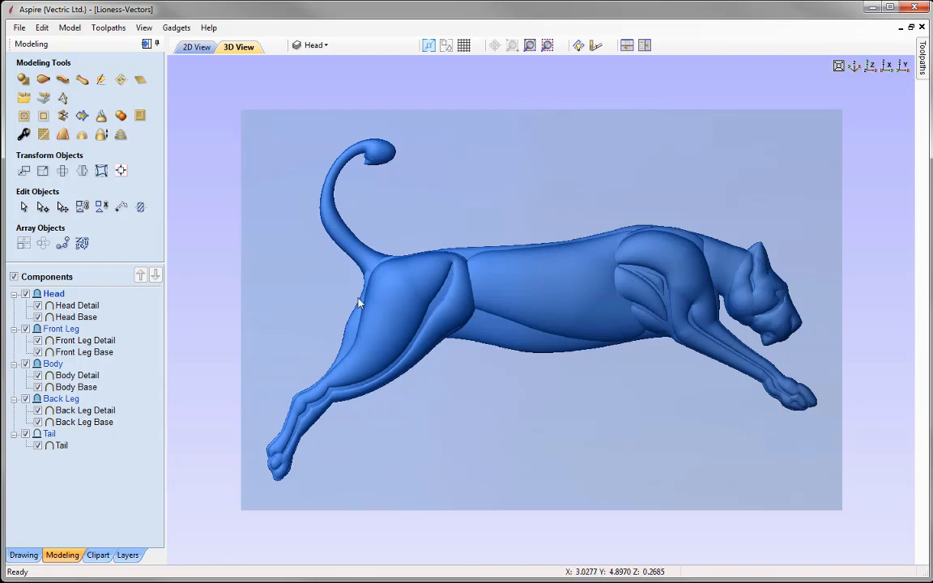
Step: Save the file under the new name Lioness_Basic_Model_3D_Modeling in the Lioness_FILES folder
click(19, 27)
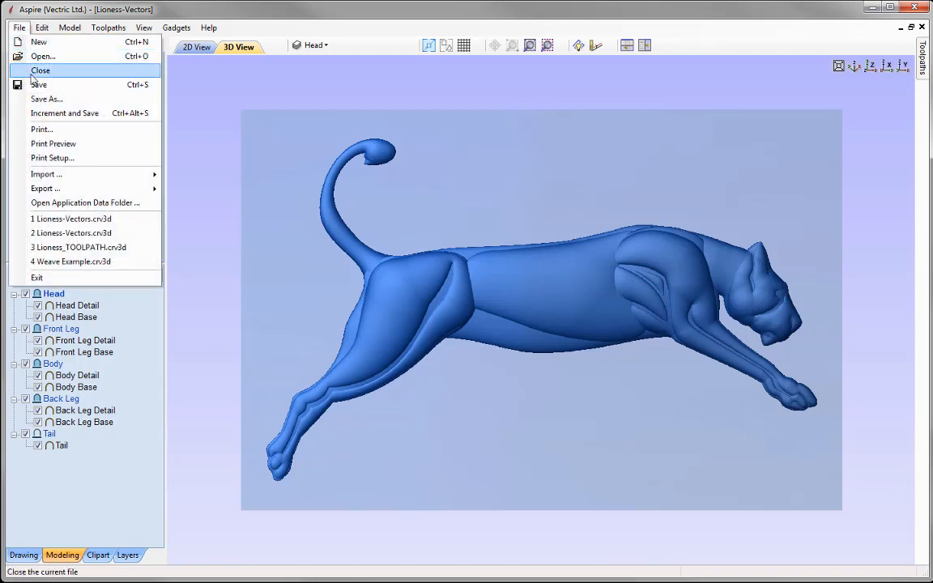
click(63, 98)
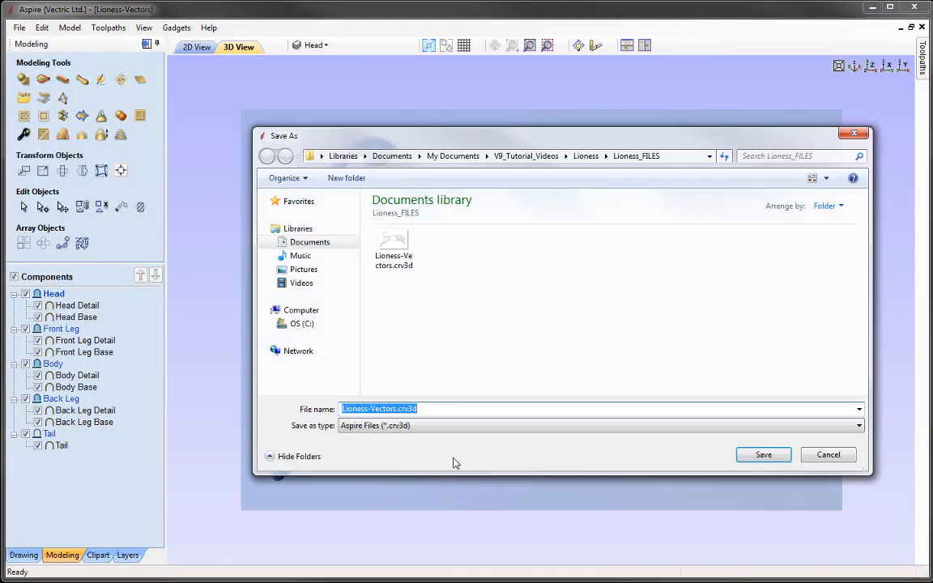
right_click(399, 411)
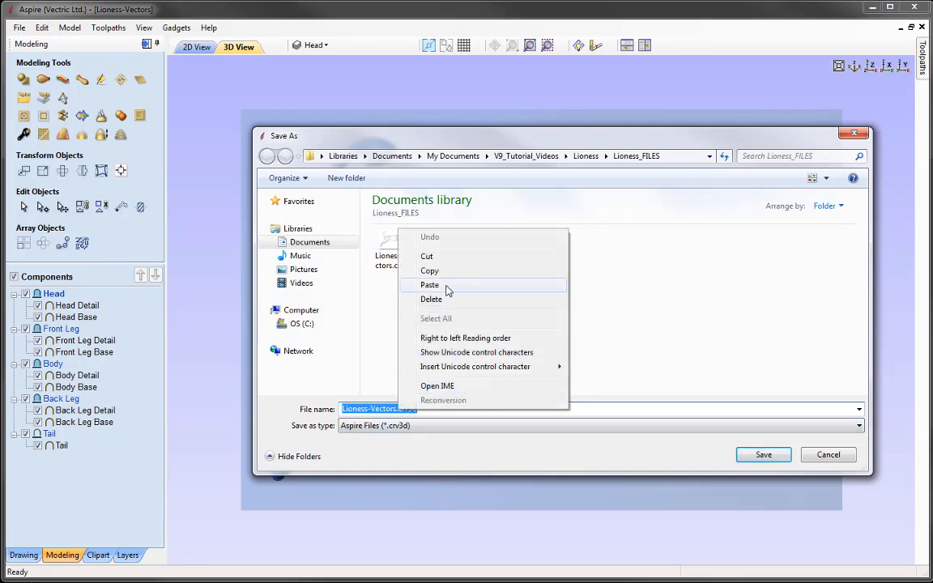
click(387, 286)
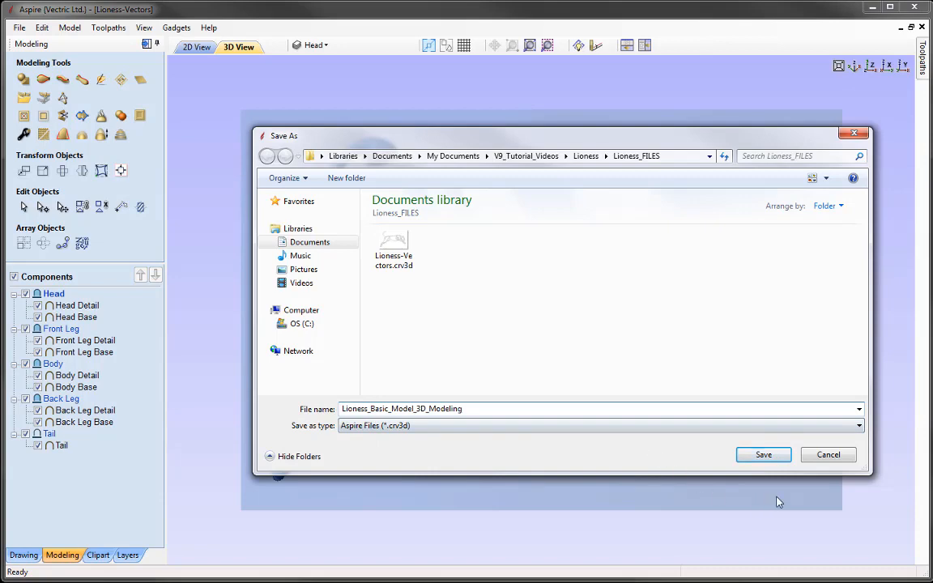
click(780, 459)
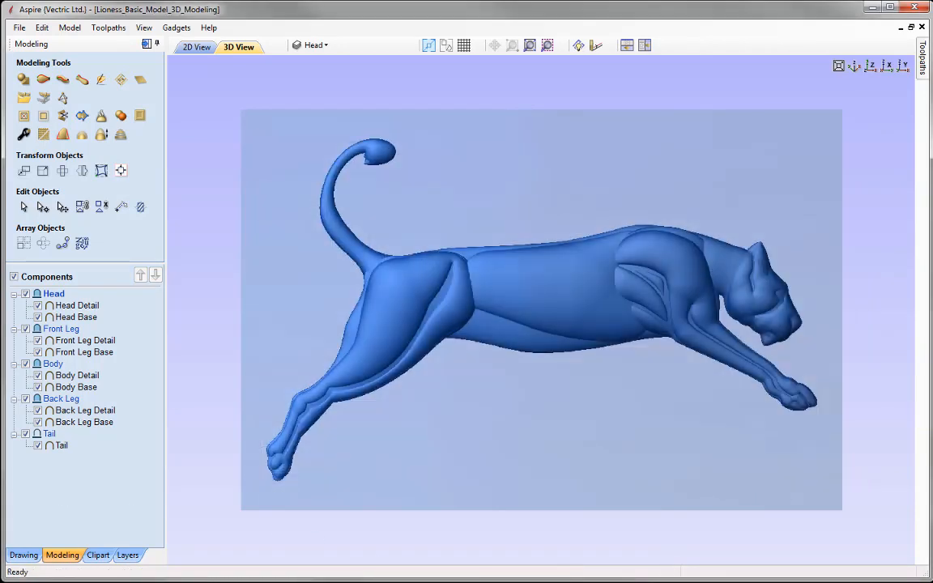
scroll(541, 310, up, 2)
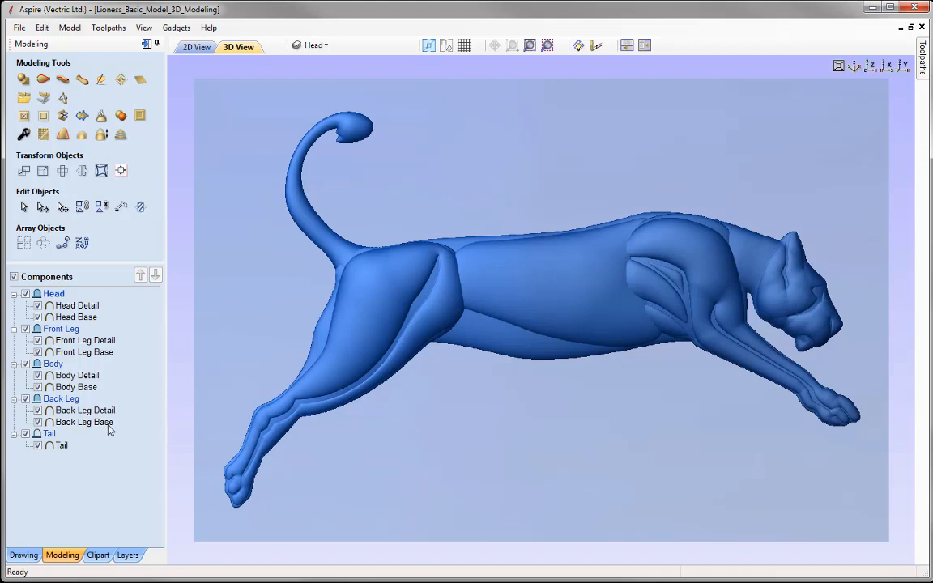
click(96, 355)
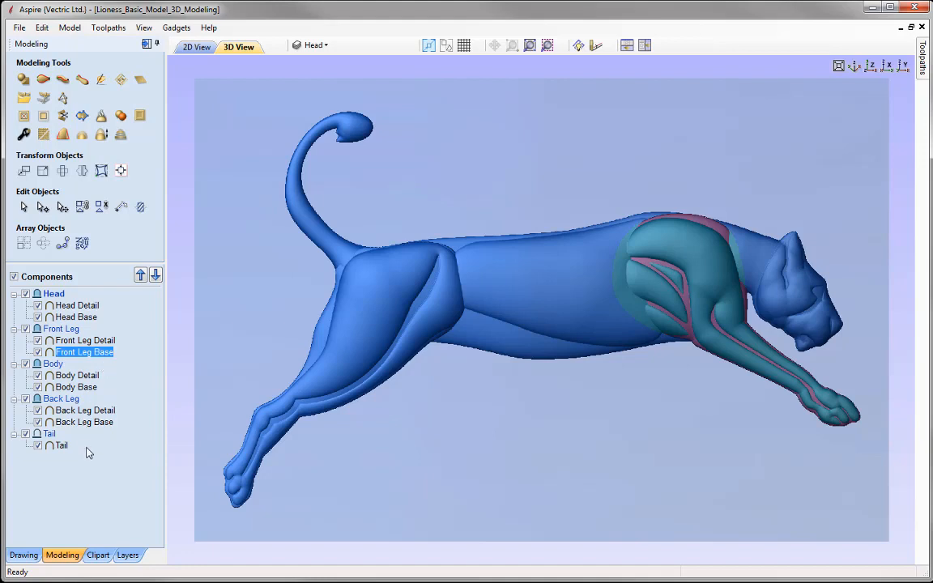
click(79, 511)
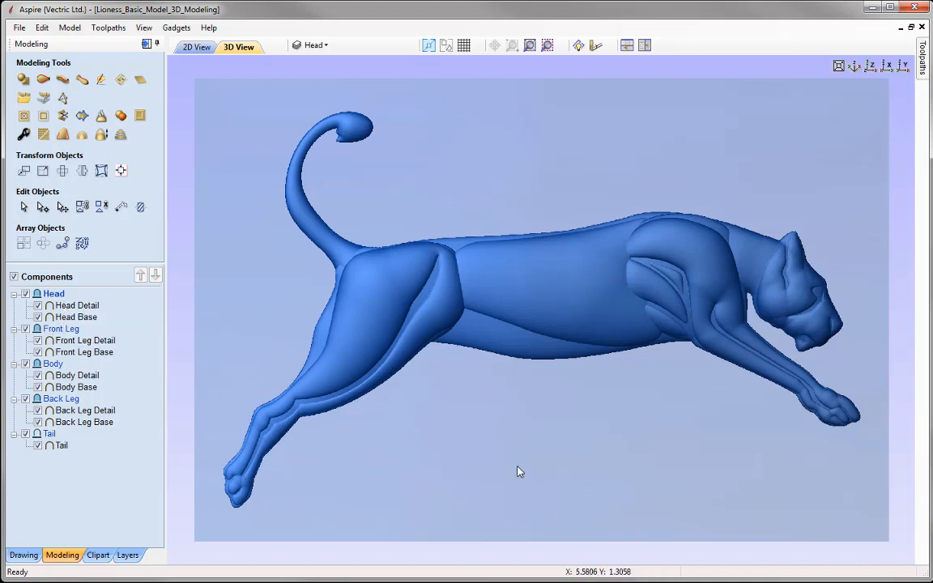
Step: Insert a new component level above Head and rename it Combined Model
right_click(53, 296)
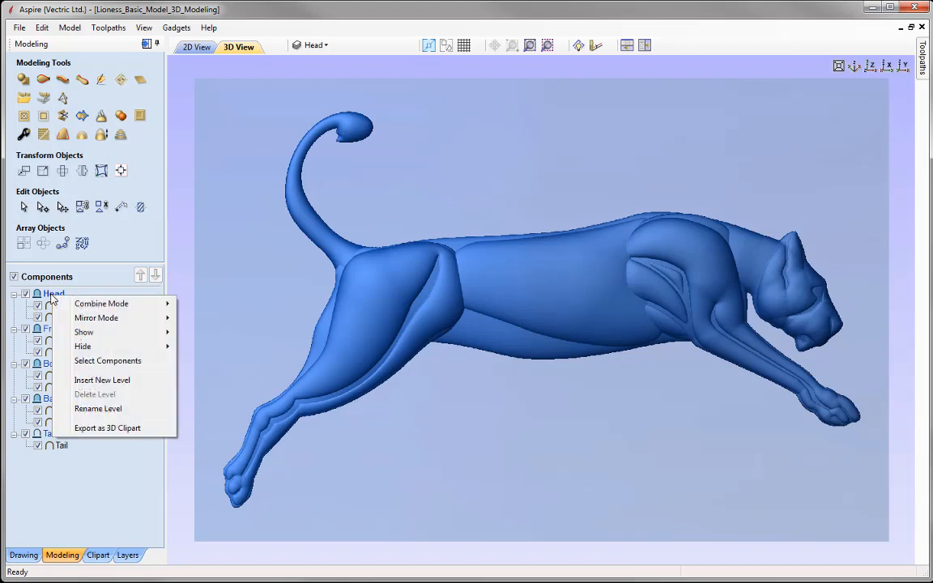
click(103, 380)
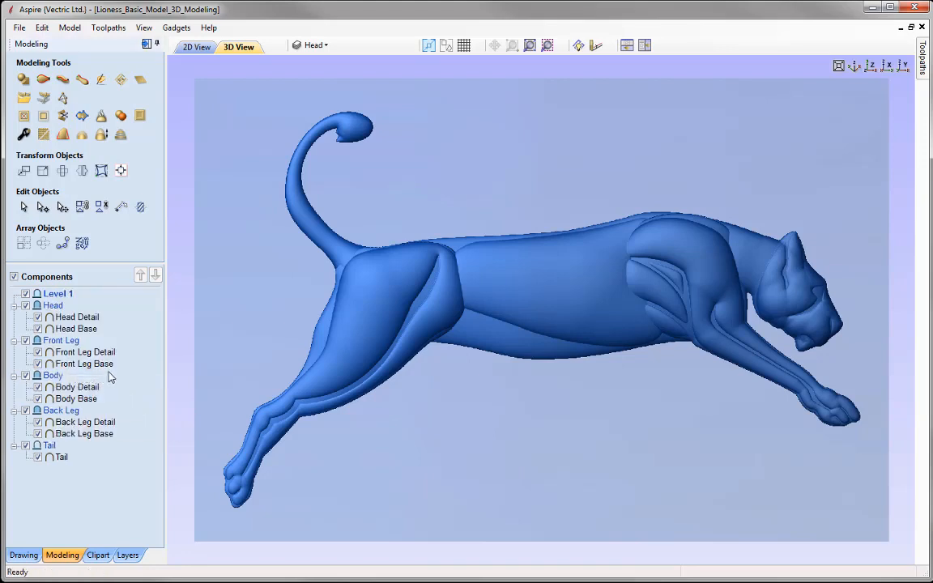
right_click(61, 291)
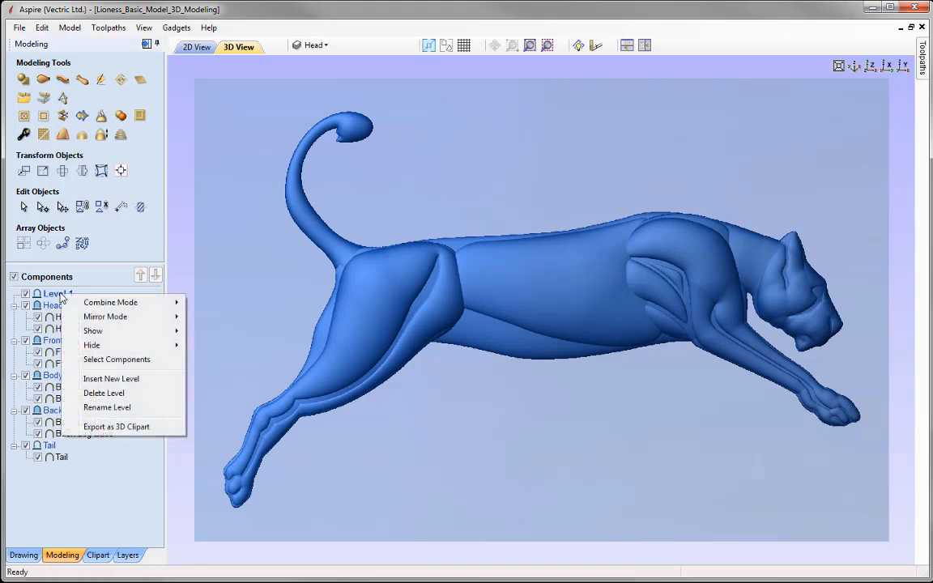
click(106, 408)
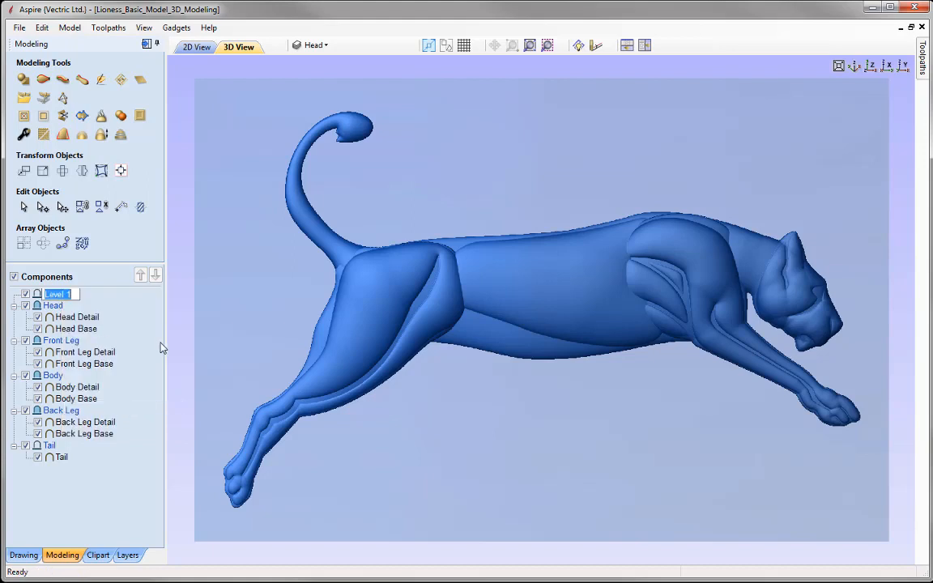
text(Combined)
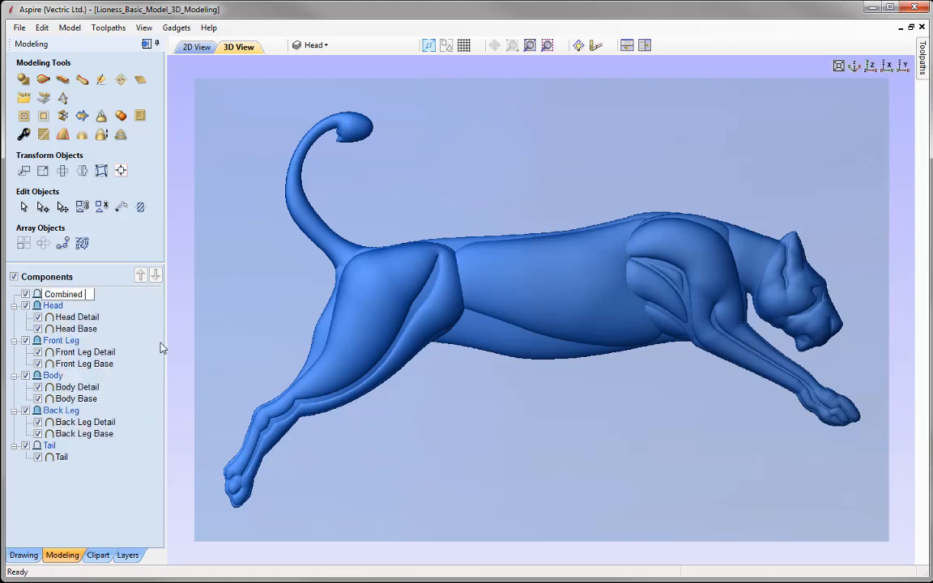
text( L)
text(Mode)
text(l)
key(Return)
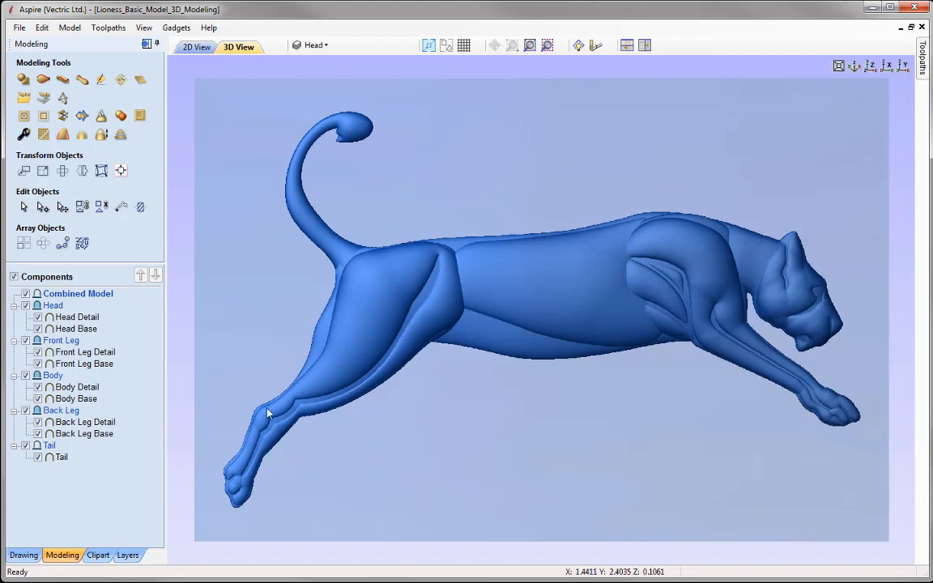
Step: Create a single component from the visible model on the Combined Model level and show only that level
click(122, 117)
click(79, 306)
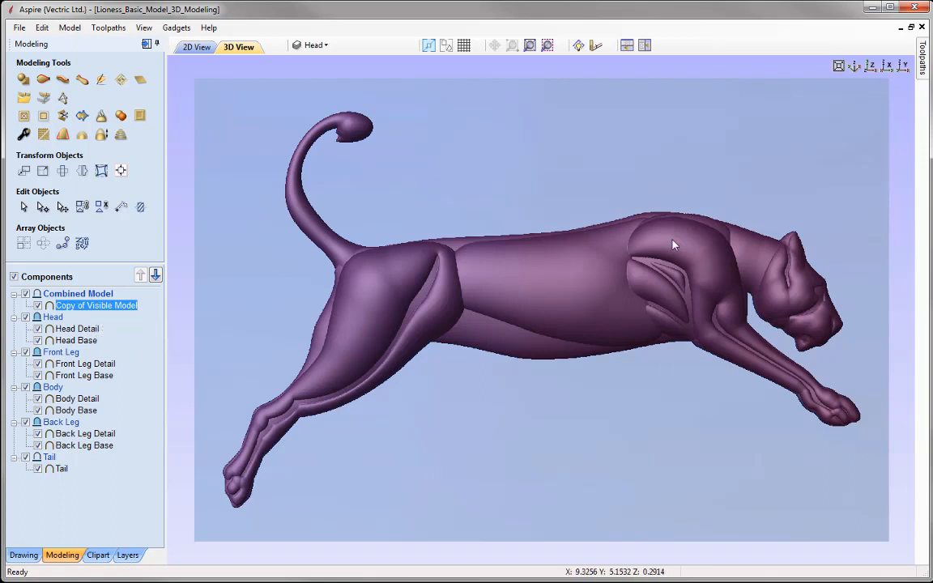
click(46, 297)
right_click(46, 301)
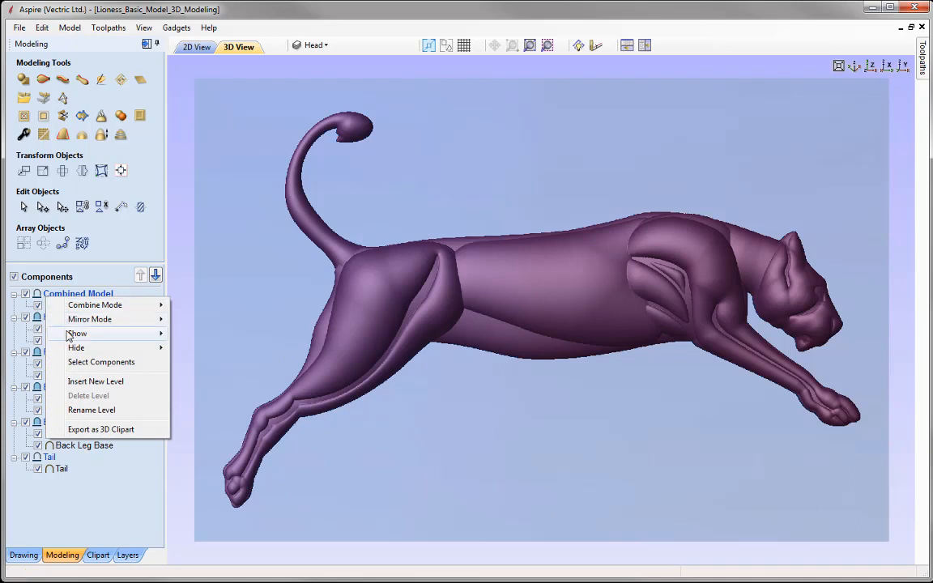
mouse_move(81, 333)
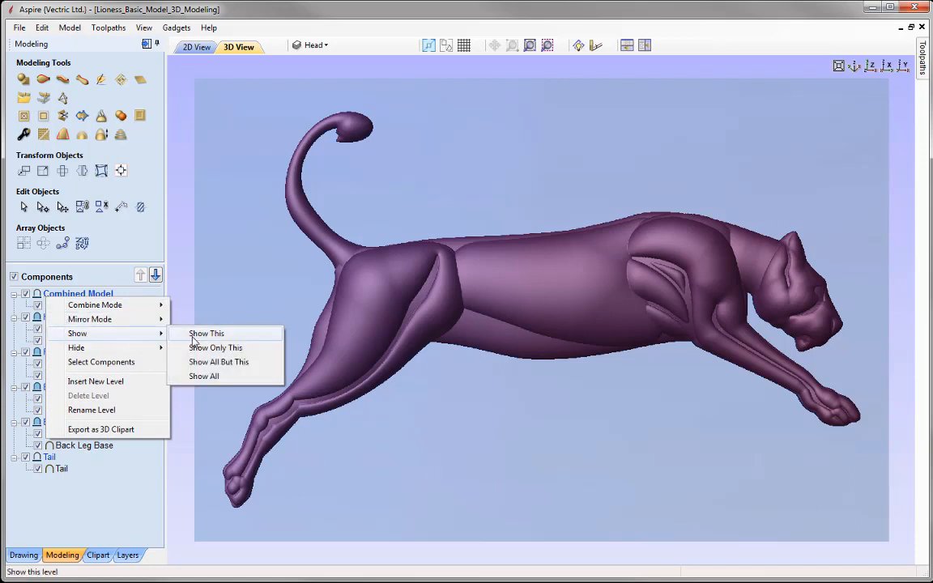
click(231, 347)
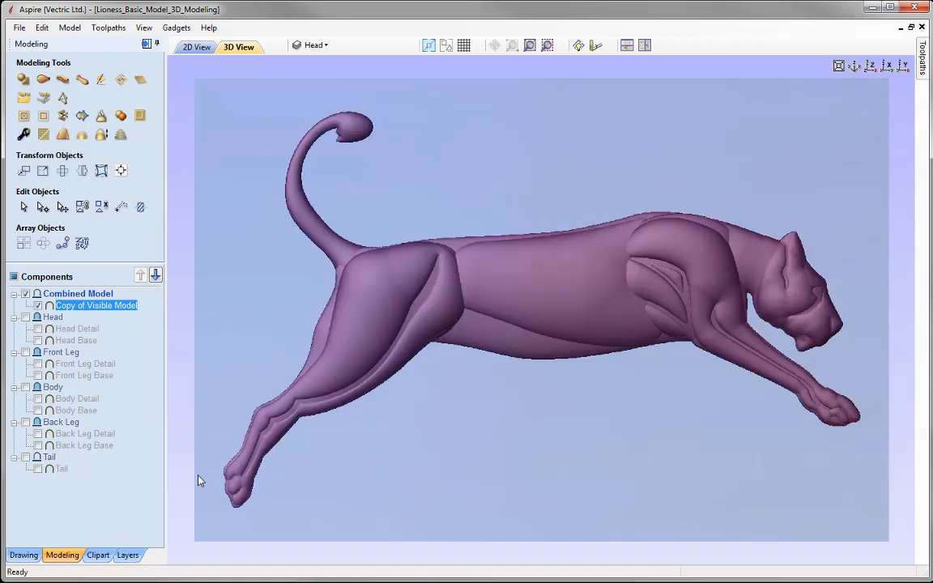
click(499, 359)
click(505, 300)
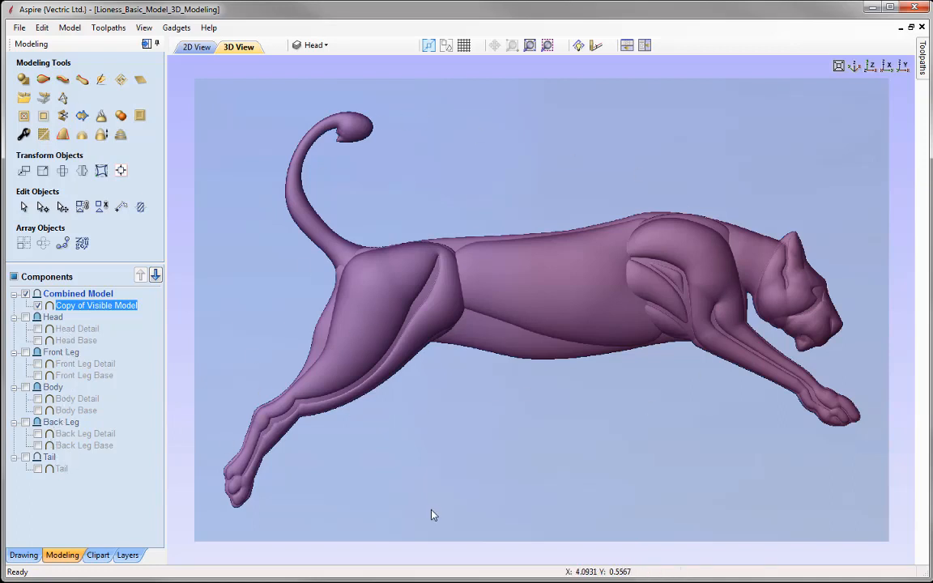
Step: Rename the merged component copy as Lion to Edit
right_click(118, 305)
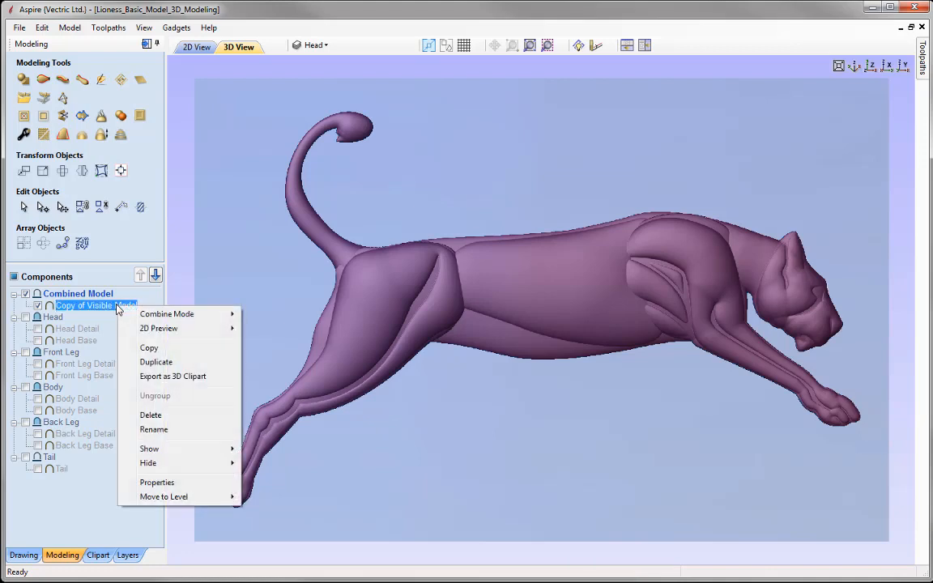
click(194, 430)
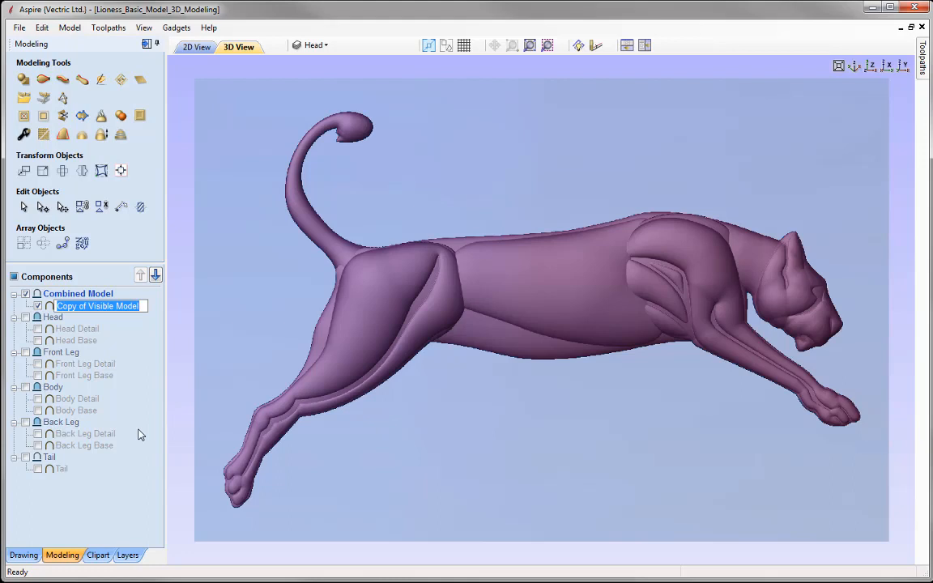
text(Lion)
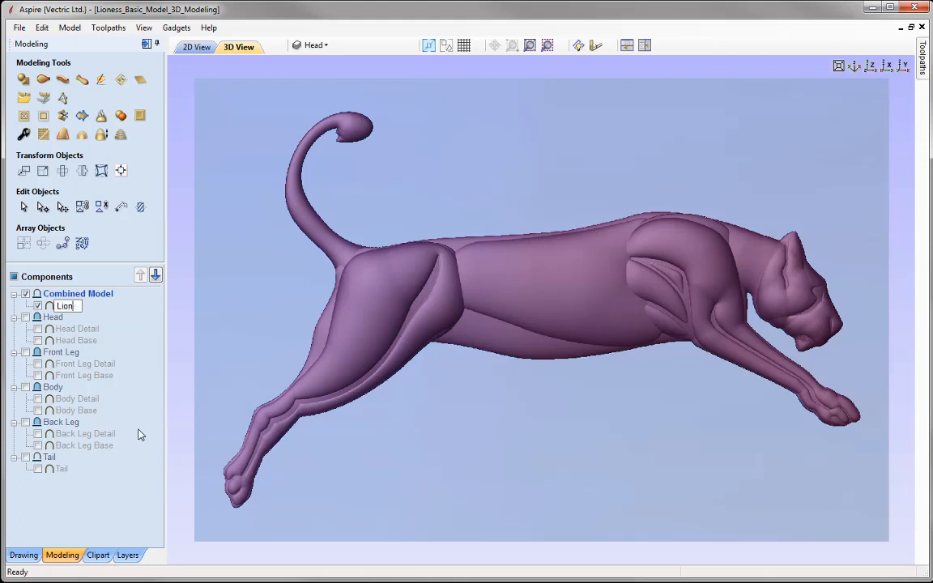
text( to Edit)
key(Return)
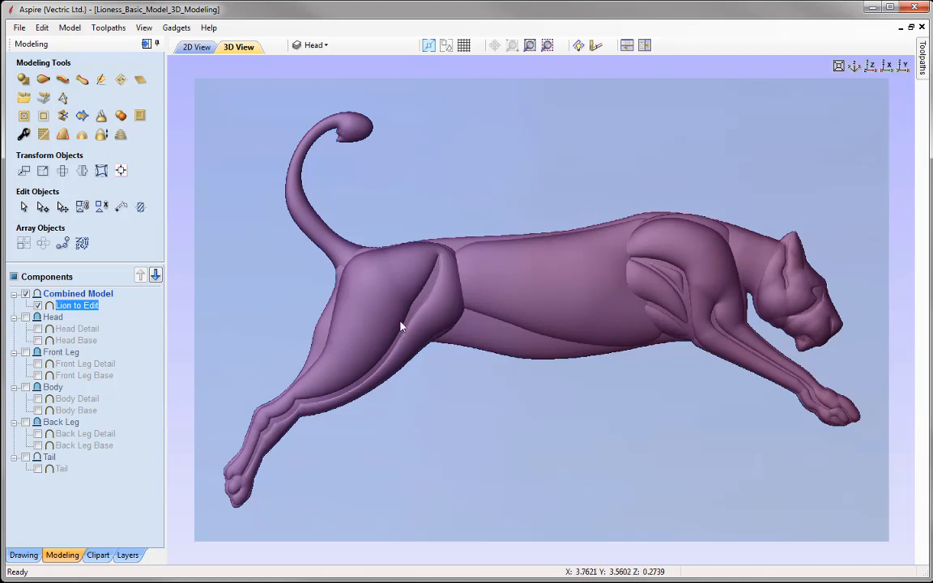
Step: Smooth the Lion to Edit component at about a quarter of the smoothing range, with transparency preserved
click(43, 135)
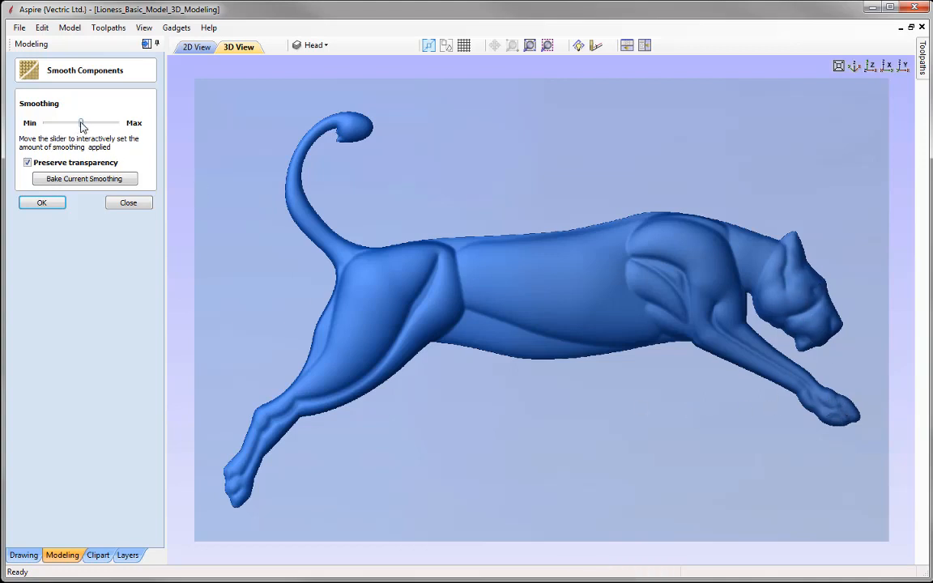
drag(79, 124, 61, 123)
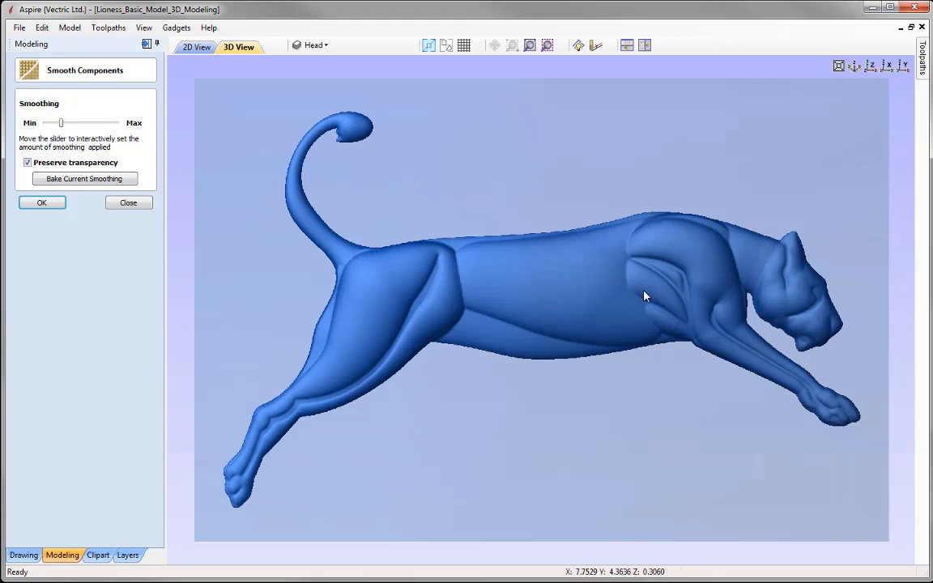
click(44, 205)
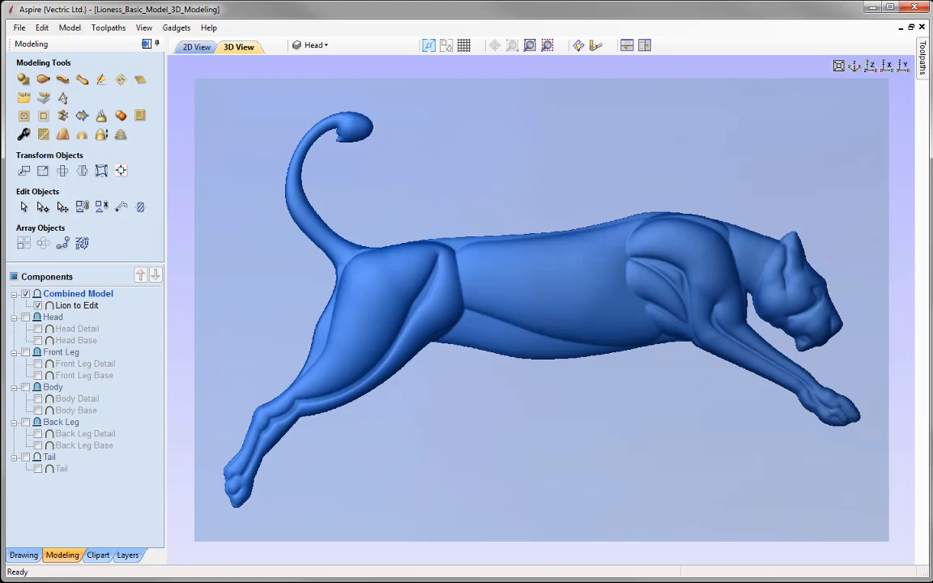
Step: Sculpt Lion to Edit with the Smooth brush at diameter 95, blending the tail's base into the top of the back leg
click(73, 306)
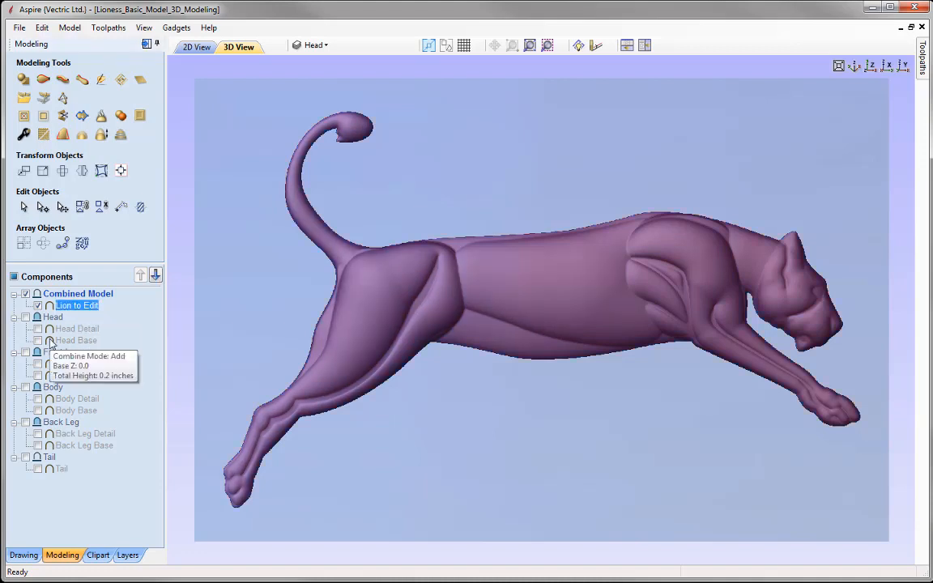
click(102, 80)
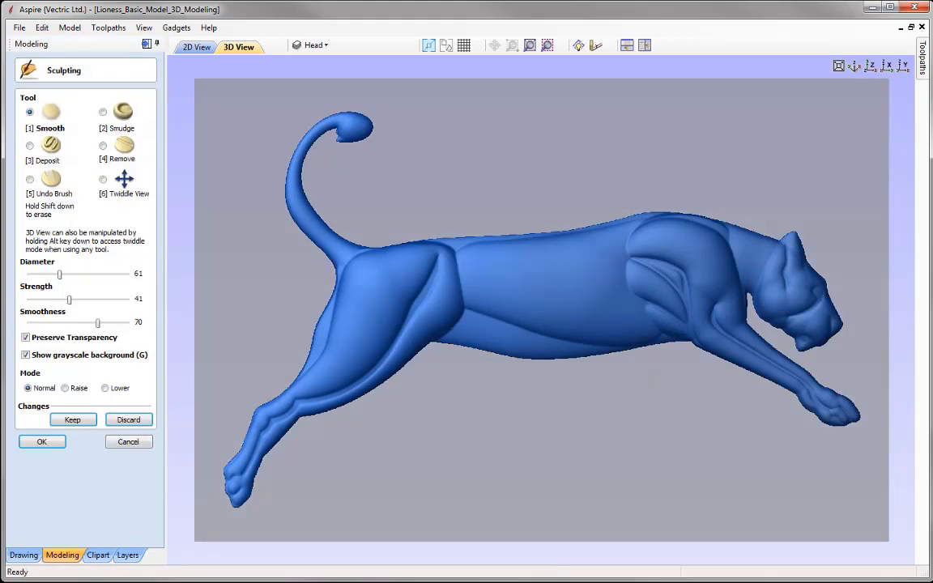
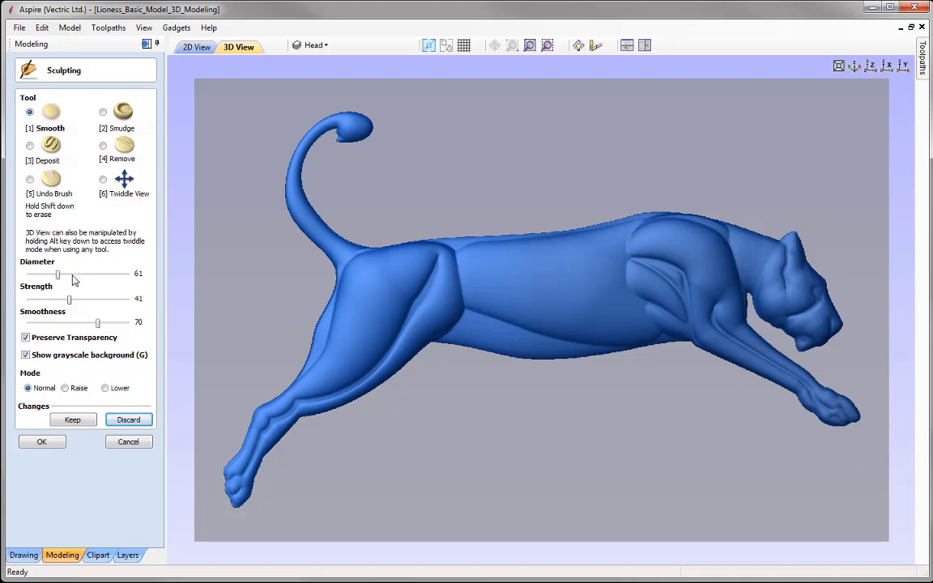
drag(57, 274, 74, 274)
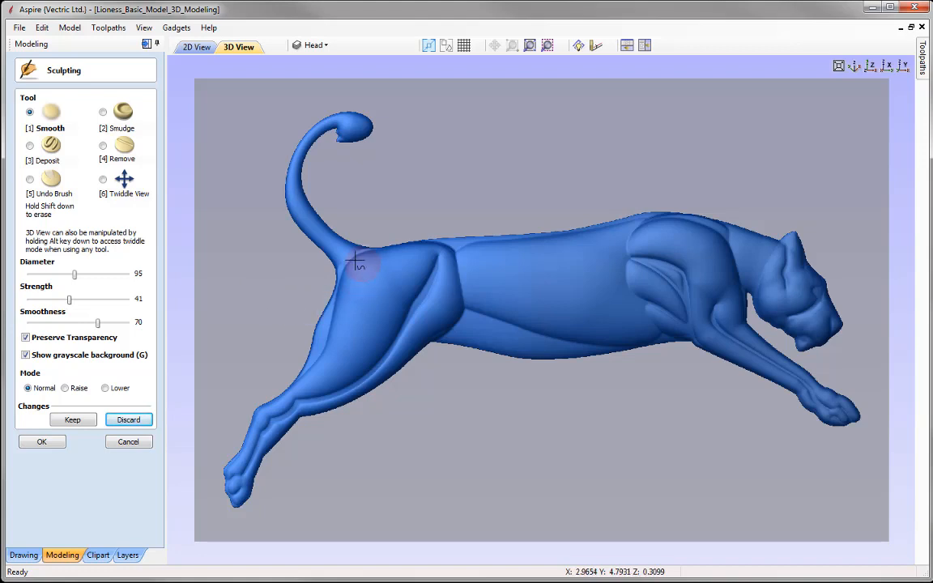
mouse_move(357, 268)
mouse_down()
mouse_move(347, 262)
mouse_move(671, 225)
mouse_move(406, 256)
mouse_move(373, 282)
mouse_up()
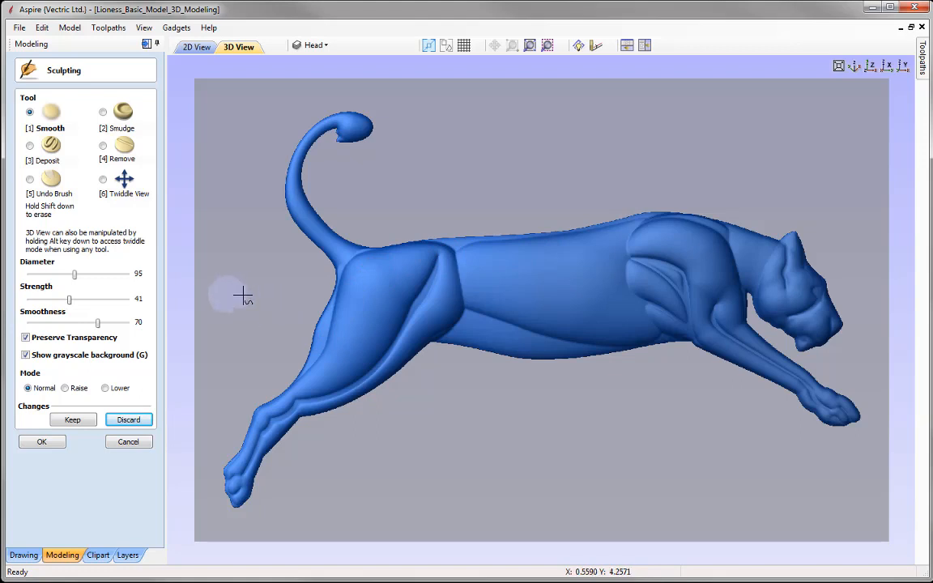
click(47, 118)
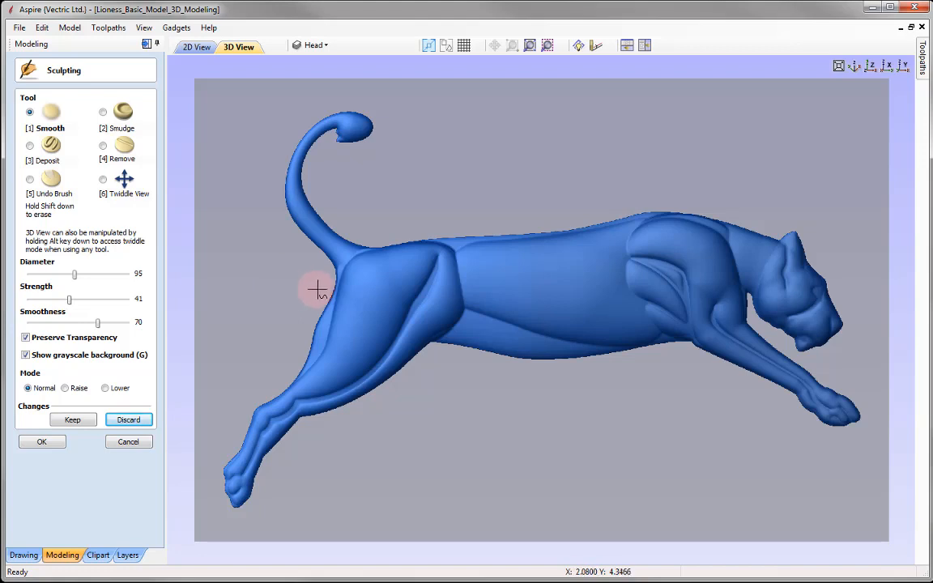
mouse_move(348, 262)
mouse_down()
mouse_move(367, 258)
mouse_move(343, 275)
mouse_move(367, 259)
mouse_move(348, 259)
mouse_move(370, 268)
mouse_move(340, 256)
mouse_move(350, 259)
mouse_move(317, 358)
mouse_move(256, 365)
mouse_move(197, 444)
mouse_up()
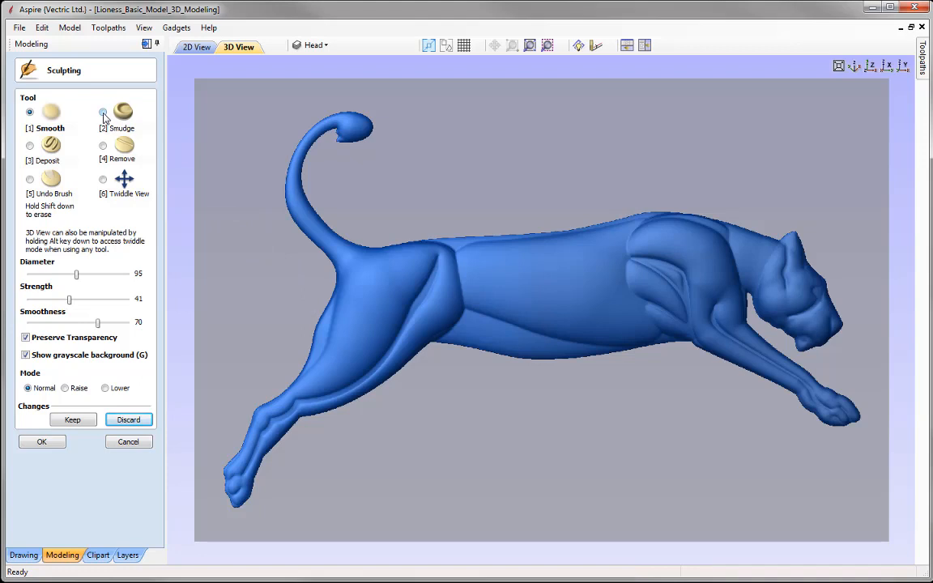
click(103, 113)
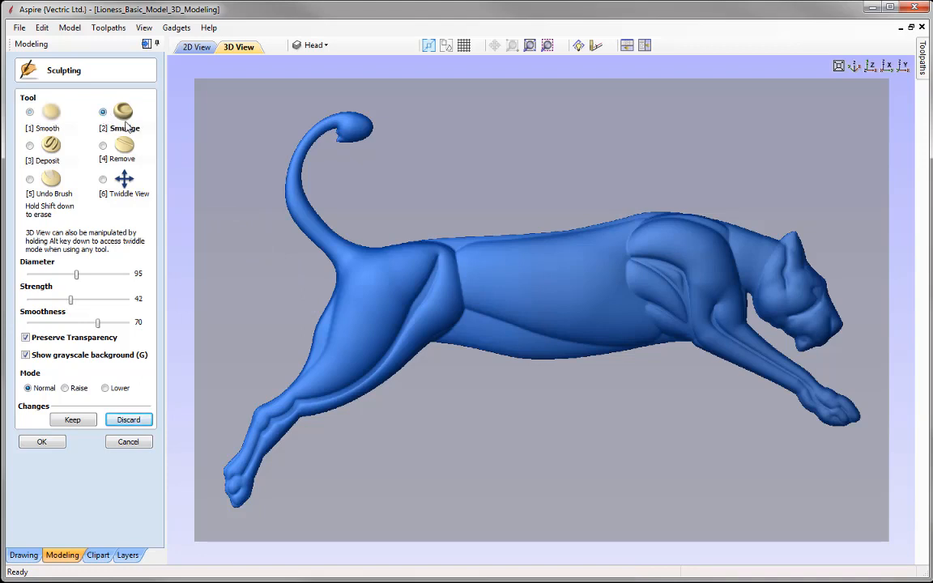
click(52, 149)
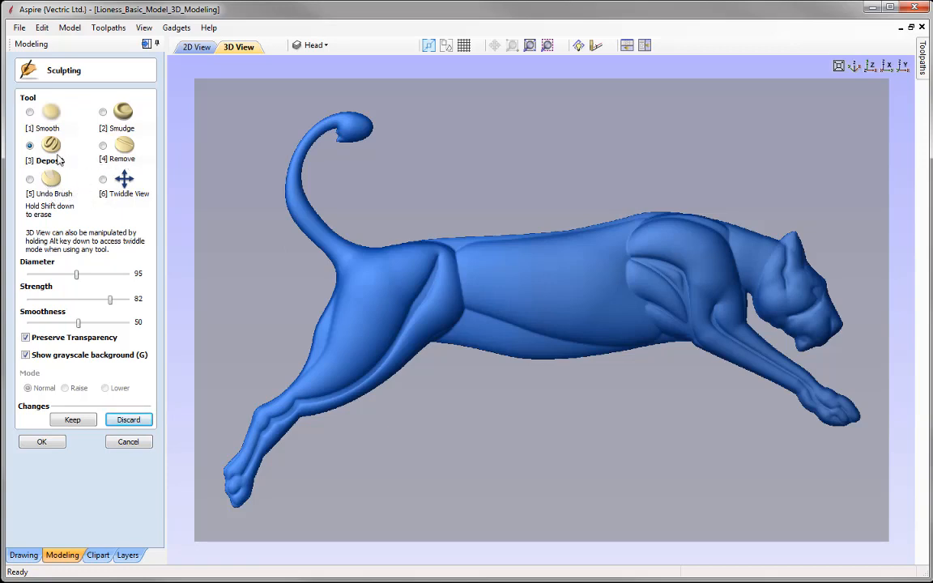
click(29, 112)
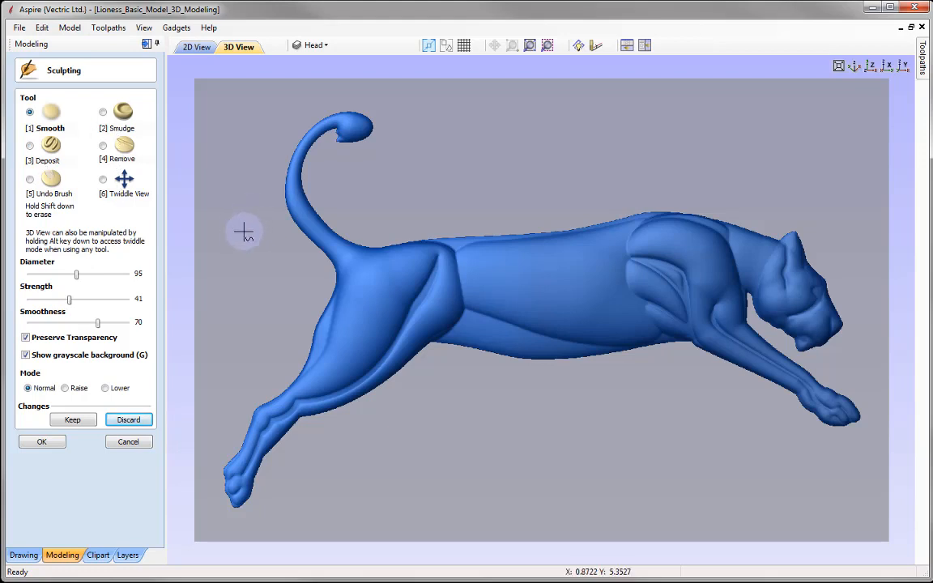
key(2)
key(3)
key(4)
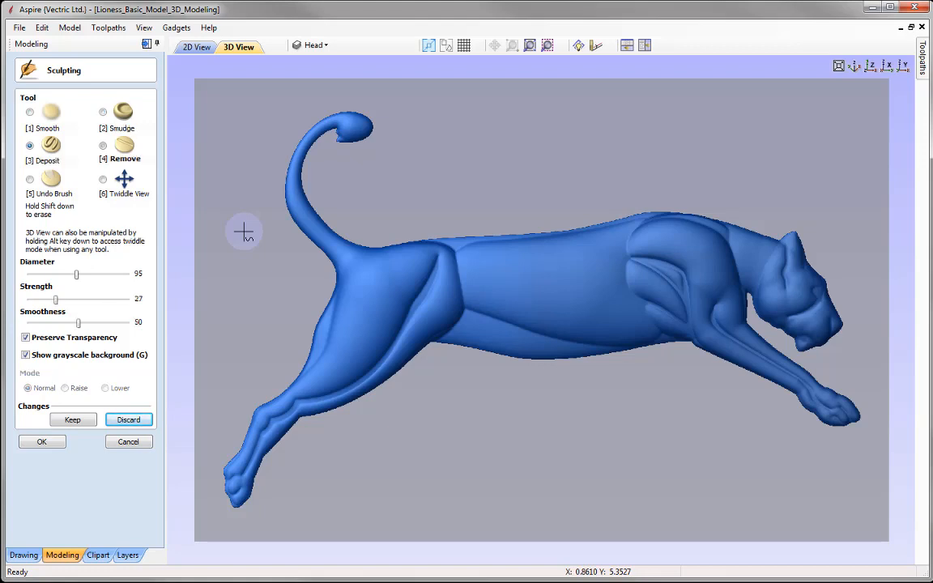
key(5)
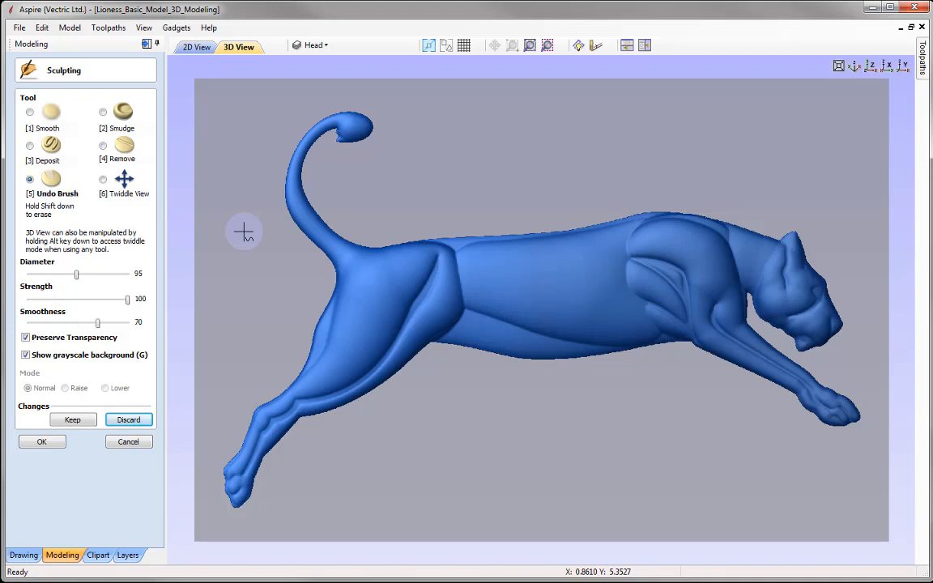
key(alt)
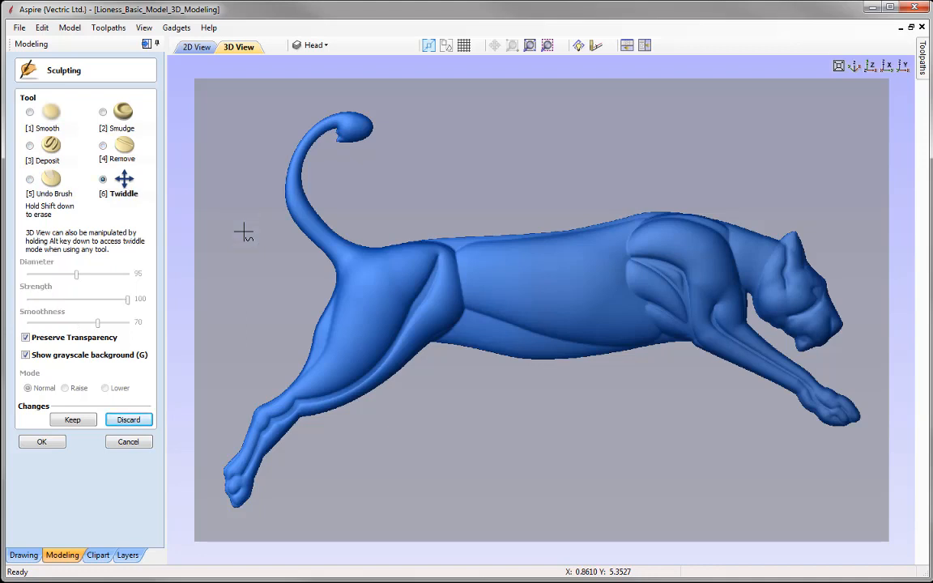
key(1)
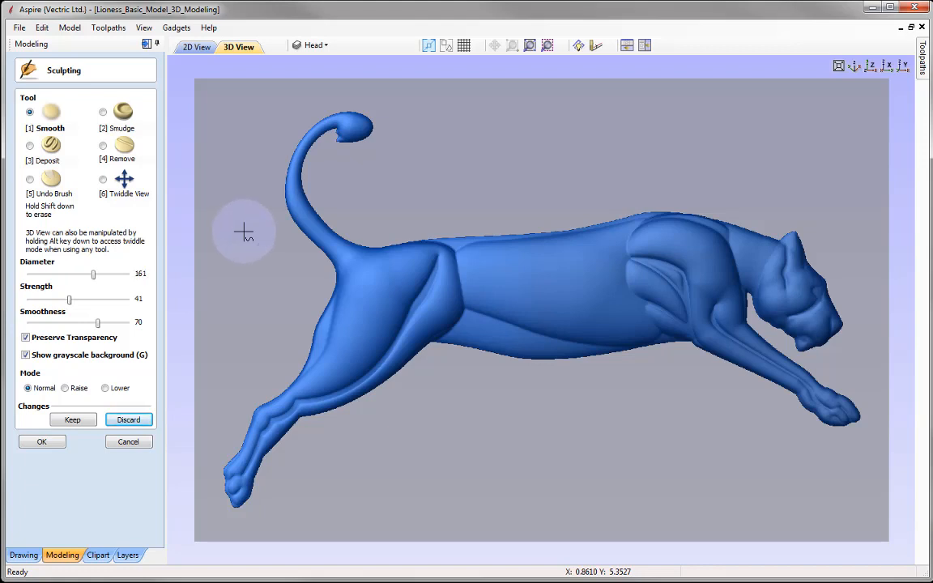
Step: Soften the back leg's rear edge, the belly line and the back with the Smooth brush at diameter 69 and strength 40
scroll(243, 231, down, 10)
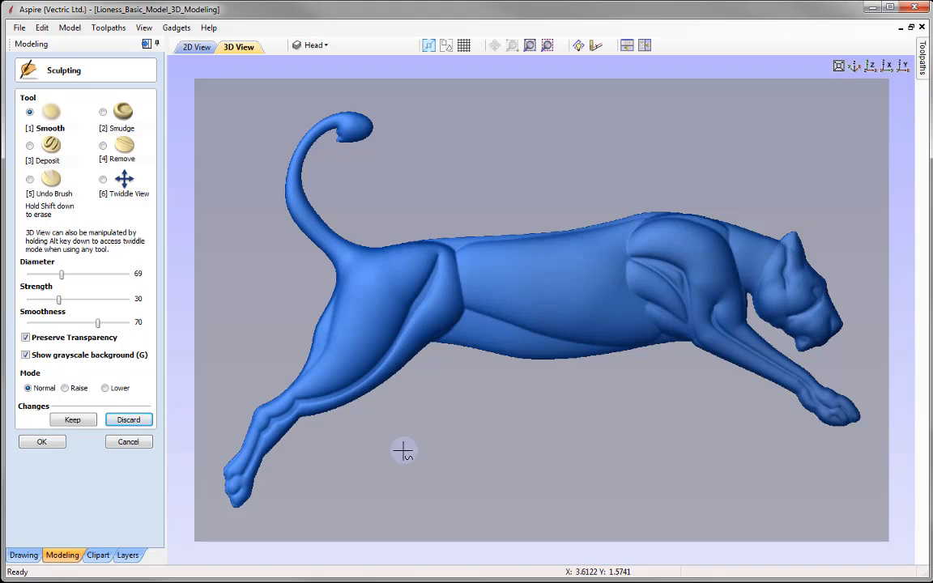
scroll(404, 451, up, 12)
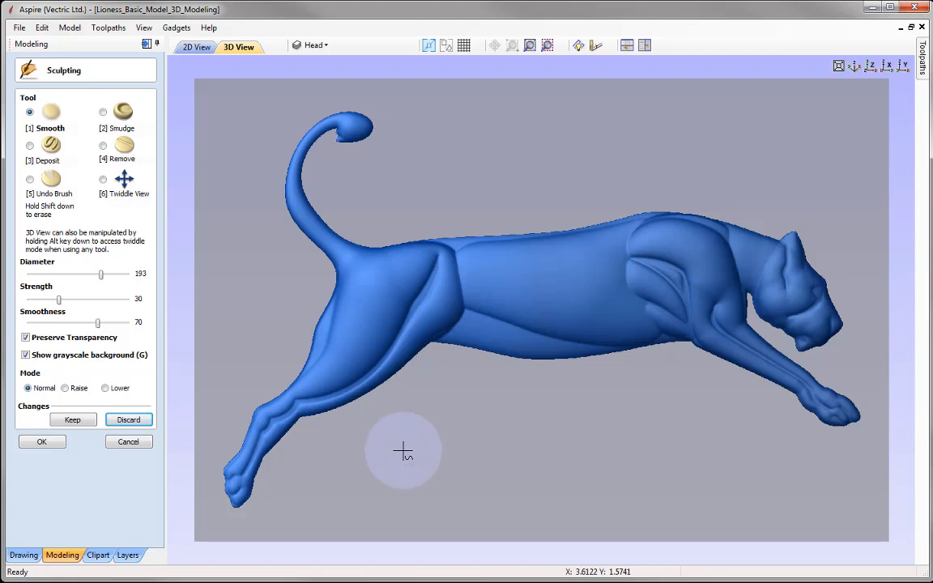
scroll(403, 451, down, 11)
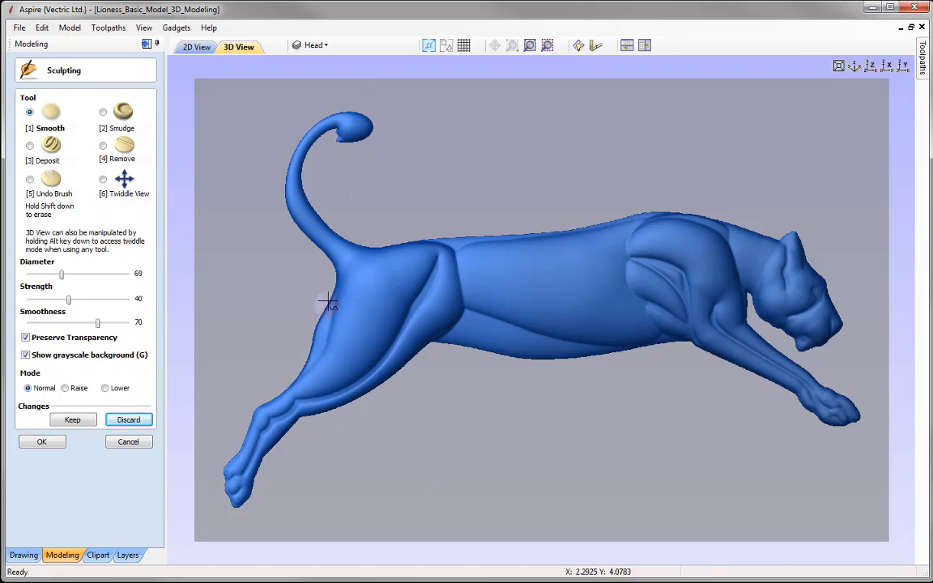
mouse_move(345, 276)
mouse_down()
mouse_move(358, 274)
mouse_move(327, 304)
mouse_move(303, 388)
mouse_move(259, 401)
mouse_move(244, 454)
mouse_move(225, 467)
mouse_move(231, 500)
mouse_move(306, 421)
mouse_move(425, 356)
mouse_move(443, 330)
mouse_move(470, 347)
mouse_move(672, 333)
mouse_move(652, 326)
mouse_move(668, 339)
mouse_move(639, 327)
mouse_move(652, 316)
mouse_move(680, 328)
mouse_move(636, 302)
mouse_move(697, 350)
mouse_move(712, 350)
mouse_move(719, 369)
mouse_move(700, 346)
mouse_move(796, 401)
mouse_move(787, 383)
mouse_move(834, 427)
mouse_move(839, 419)
mouse_move(829, 434)
mouse_move(854, 429)
mouse_move(848, 394)
mouse_move(798, 375)
mouse_move(741, 305)
mouse_move(750, 297)
mouse_move(744, 306)
mouse_move(787, 340)
mouse_move(837, 336)
mouse_move(831, 270)
mouse_move(793, 235)
mouse_move(798, 243)
mouse_move(758, 240)
mouse_move(745, 226)
mouse_move(700, 215)
mouse_move(712, 212)
mouse_move(741, 223)
mouse_move(632, 211)
mouse_move(660, 202)
mouse_move(623, 211)
mouse_move(717, 221)
mouse_move(658, 214)
mouse_move(498, 242)
mouse_move(532, 243)
mouse_move(482, 243)
mouse_move(592, 243)
mouse_move(572, 240)
mouse_move(621, 223)
mouse_move(408, 244)
mouse_move(458, 248)
mouse_move(427, 250)
mouse_move(422, 241)
mouse_move(435, 233)
mouse_move(415, 248)
mouse_move(426, 245)
mouse_move(340, 243)
mouse_up()
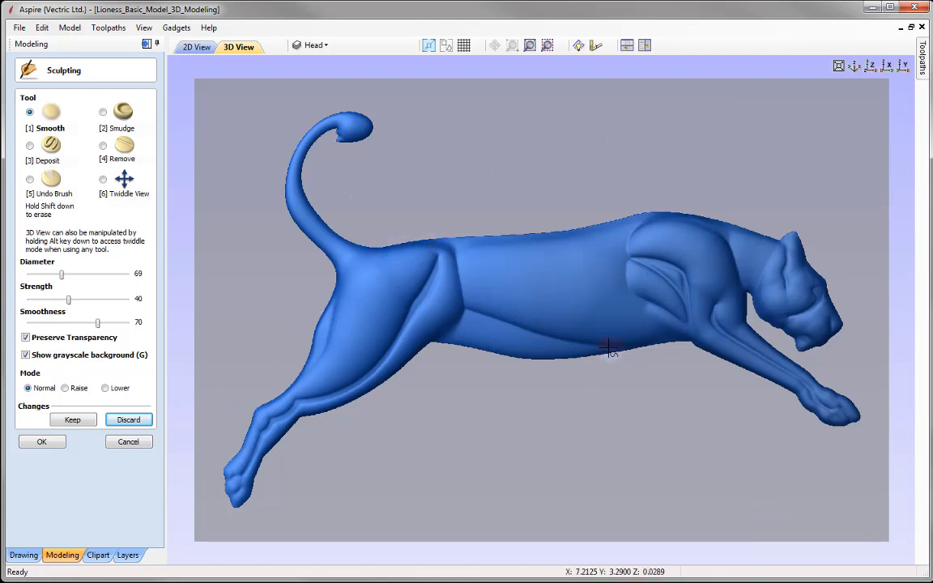
mouse_move(608, 344)
mouse_down()
mouse_move(529, 334)
mouse_move(537, 324)
mouse_move(479, 313)
mouse_move(537, 328)
mouse_move(554, 347)
mouse_move(585, 342)
mouse_move(633, 354)
mouse_up()
mouse_move(750, 224)
mouse_down()
mouse_move(791, 244)
mouse_move(733, 230)
mouse_move(738, 249)
mouse_move(704, 211)
mouse_move(654, 211)
mouse_move(673, 215)
mouse_move(634, 219)
mouse_move(658, 240)
mouse_move(486, 248)
mouse_move(454, 270)
mouse_move(472, 277)
mouse_move(470, 291)
mouse_move(462, 275)
mouse_move(458, 292)
mouse_move(456, 236)
mouse_move(458, 251)
mouse_up()
Step: Blend the top of the back leg and the front shoulder into the torso with the Smooth brush, finishing at diameter 99 and strength 50
drag(472, 295, 426, 232)
mouse_move(458, 266)
mouse_down()
mouse_move(438, 287)
mouse_move(483, 281)
mouse_move(444, 259)
mouse_move(449, 286)
mouse_move(461, 277)
mouse_move(445, 266)
mouse_move(456, 276)
mouse_up()
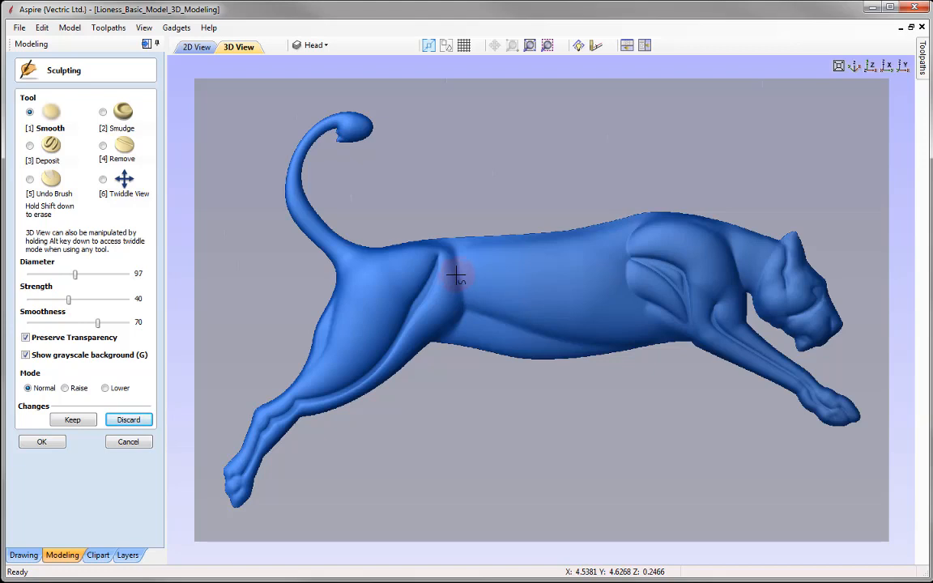
mouse_move(456, 276)
mouse_down()
mouse_move(459, 284)
mouse_move(481, 273)
mouse_move(479, 300)
mouse_move(463, 279)
mouse_move(478, 279)
mouse_move(475, 295)
mouse_move(461, 283)
mouse_up()
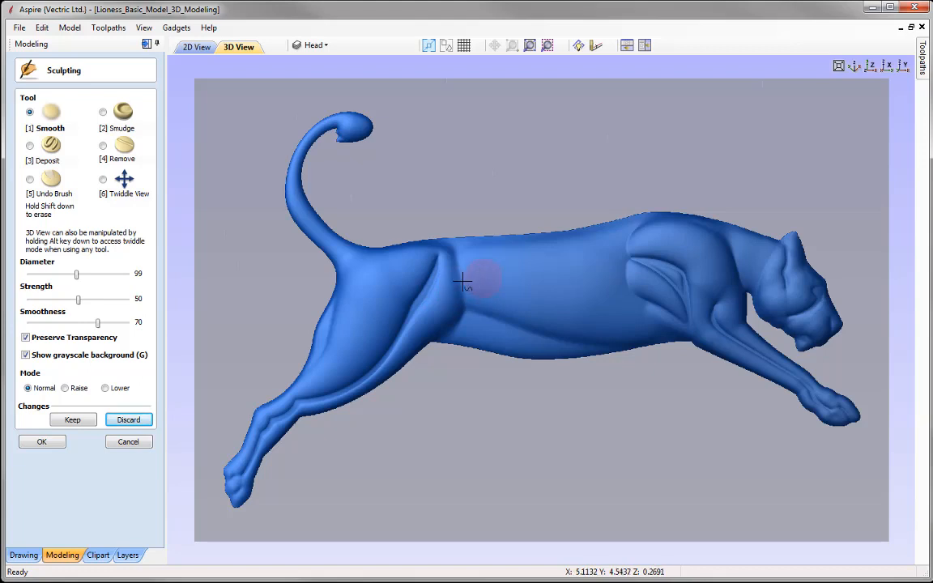
mouse_move(463, 281)
mouse_down()
mouse_move(472, 278)
mouse_move(459, 278)
mouse_move(457, 259)
mouse_move(457, 285)
mouse_move(456, 256)
mouse_move(484, 259)
mouse_move(433, 245)
mouse_move(475, 245)
mouse_move(441, 306)
mouse_move(483, 265)
mouse_move(448, 287)
mouse_move(471, 270)
mouse_move(460, 260)
mouse_move(485, 255)
mouse_move(464, 277)
mouse_move(438, 240)
mouse_move(473, 271)
mouse_move(440, 292)
mouse_move(460, 280)
mouse_move(453, 261)
mouse_up()
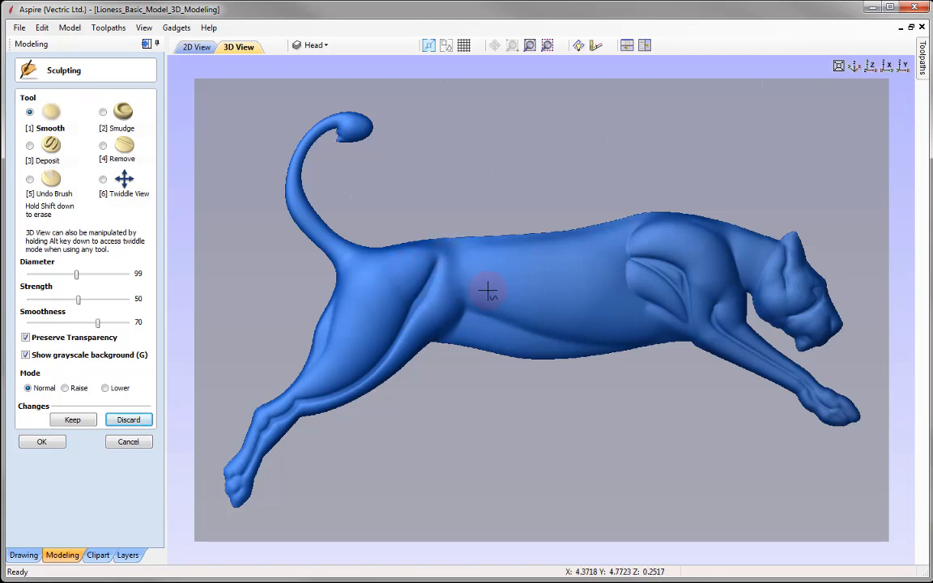
drag(488, 291, 494, 263)
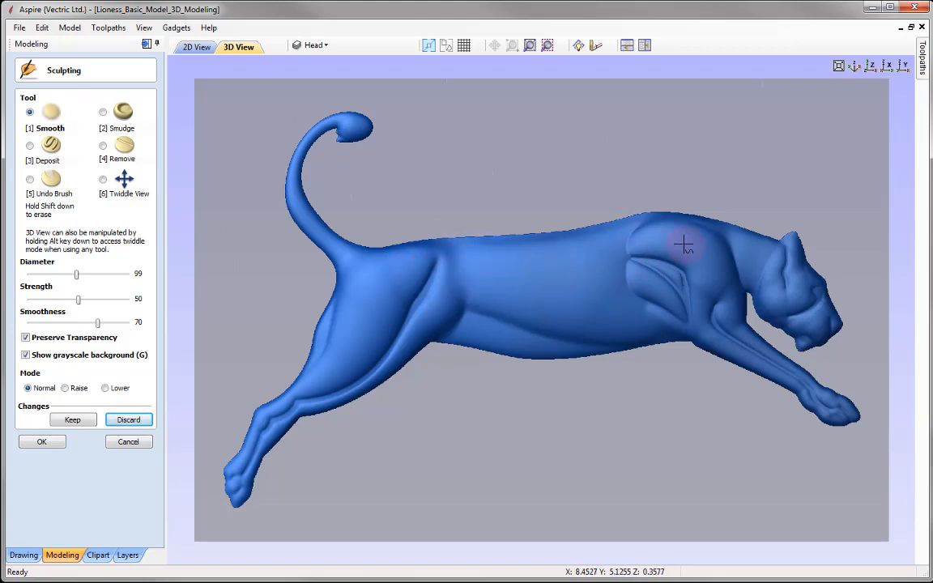
mouse_move(684, 246)
mouse_down()
mouse_move(619, 248)
mouse_move(667, 231)
mouse_move(604, 245)
mouse_move(672, 237)
mouse_move(625, 231)
mouse_move(649, 233)
mouse_move(608, 251)
mouse_move(645, 288)
mouse_move(618, 274)
mouse_move(654, 291)
mouse_move(617, 266)
mouse_move(651, 296)
mouse_move(625, 270)
mouse_move(638, 284)
mouse_move(635, 313)
mouse_move(652, 322)
mouse_move(629, 315)
mouse_up()
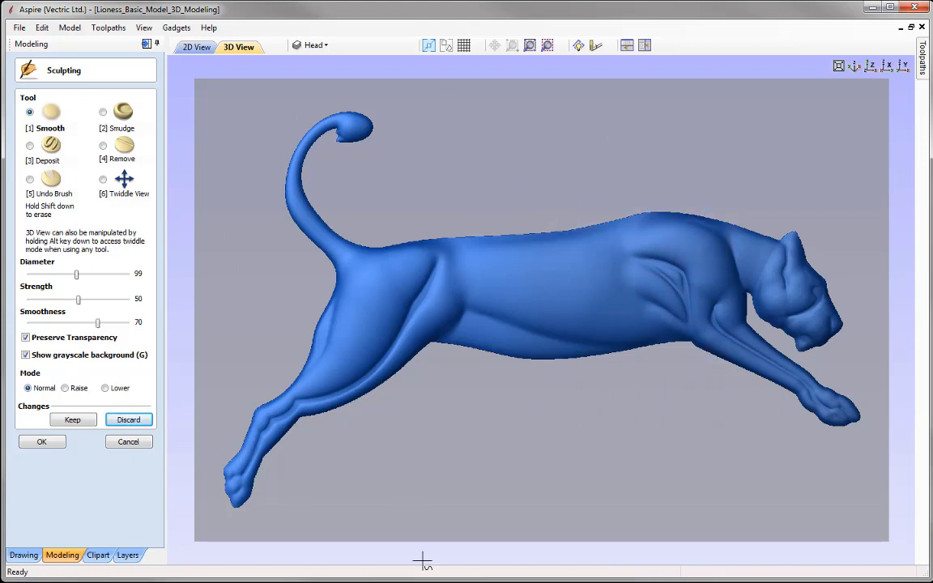
mouse_move(658, 348)
mouse_down()
mouse_move(649, 322)
mouse_move(658, 337)
mouse_up()
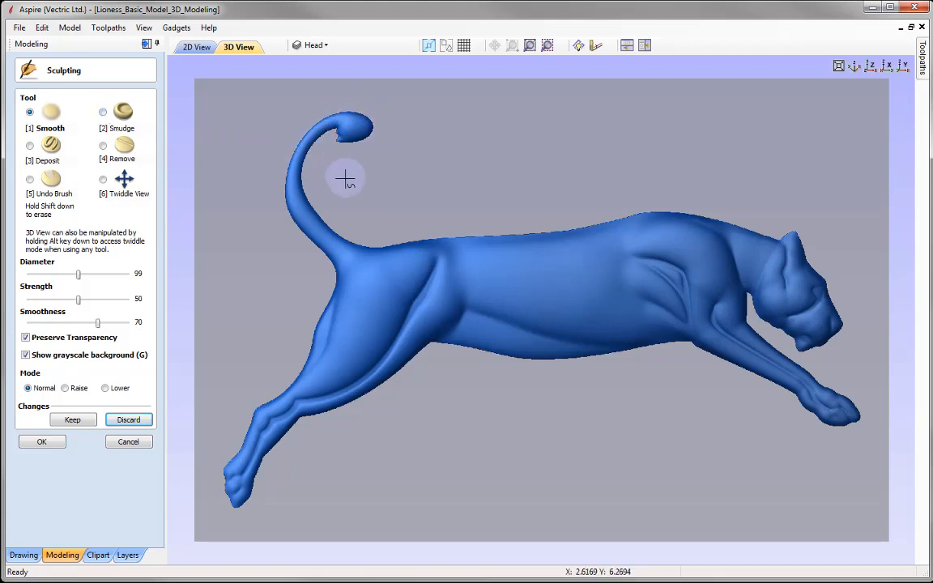
Step: Shape fur-like ridges into the tail tip with the Smudge brush, starting at diameter 29 and strength 50, then using diameter 35 and strength 55
click(104, 181)
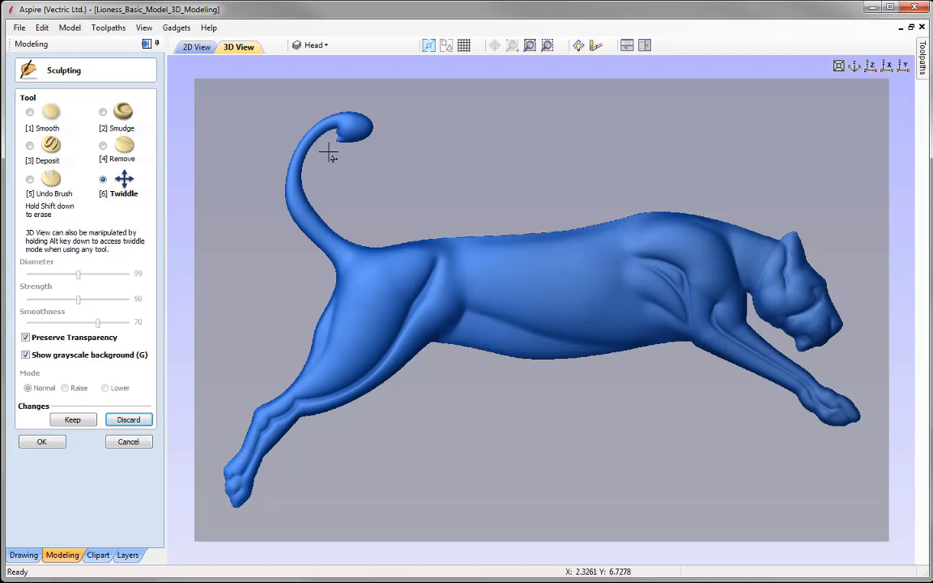
scroll(329, 156, up, 1)
scroll(329, 155, up, 1)
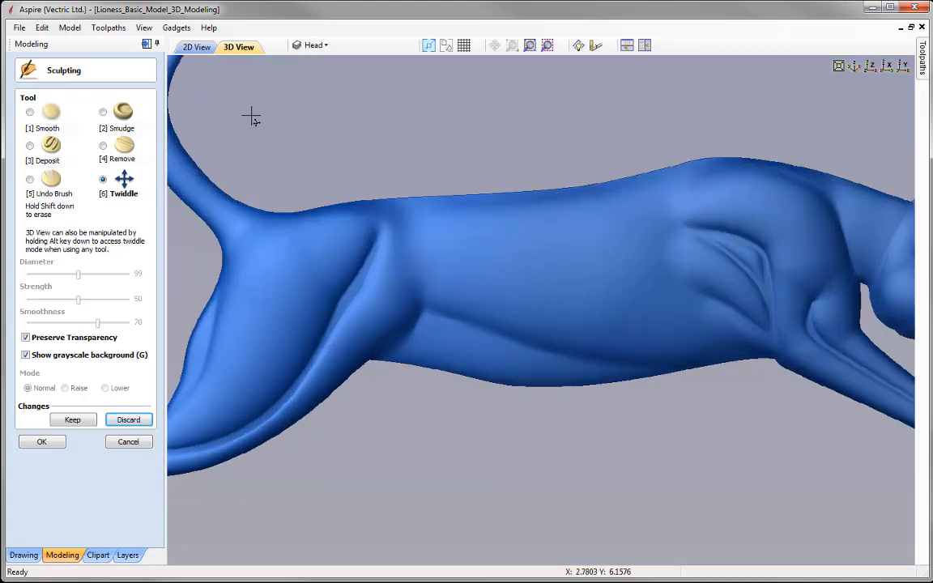
drag(251, 118, 413, 266)
scroll(447, 268, up, 1)
scroll(410, 204, up, 2)
scroll(414, 243, up, 1)
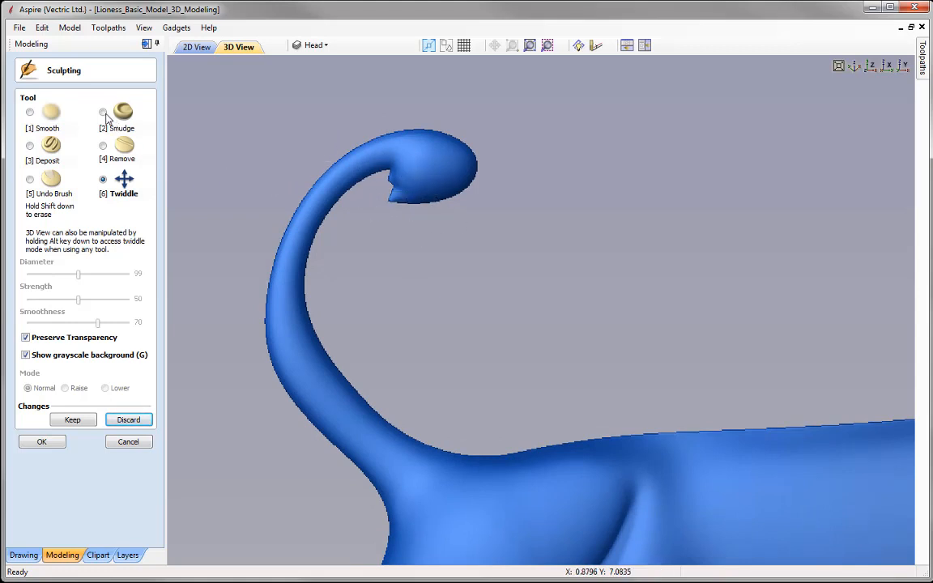
click(105, 128)
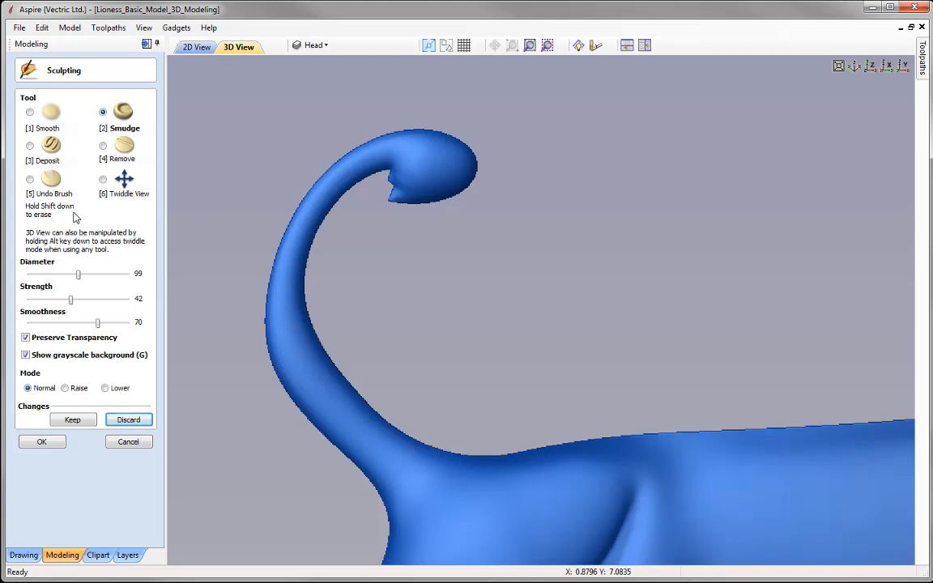
drag(79, 273, 72, 280)
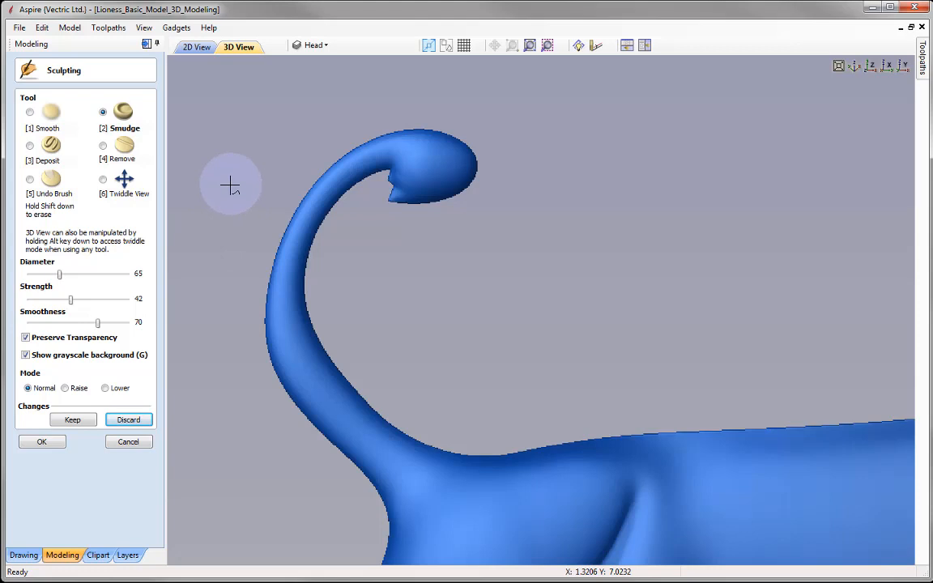
scroll(230, 185, down, 4)
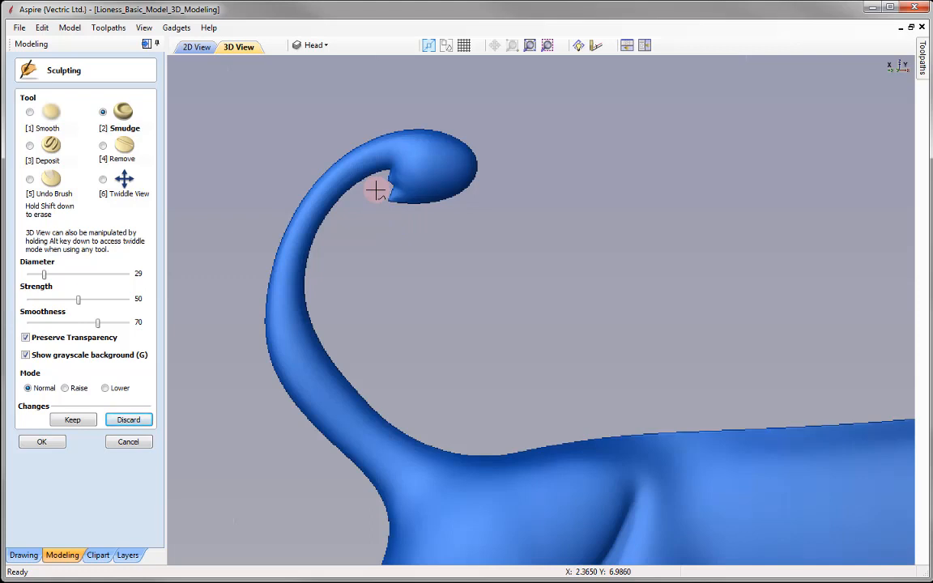
drag(376, 191, 431, 187)
mouse_move(357, 201)
mouse_down()
mouse_move(427, 187)
mouse_move(401, 175)
mouse_up()
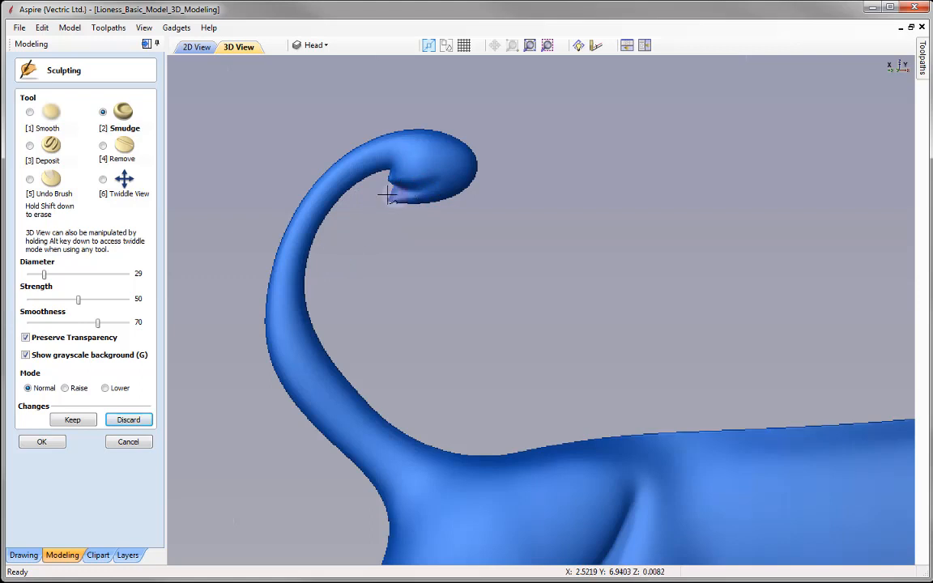
mouse_move(381, 174)
mouse_down()
mouse_move(431, 162)
mouse_move(386, 182)
mouse_move(427, 177)
mouse_move(390, 181)
mouse_move(435, 200)
mouse_move(391, 194)
mouse_move(443, 196)
mouse_move(386, 187)
mouse_move(427, 206)
mouse_up()
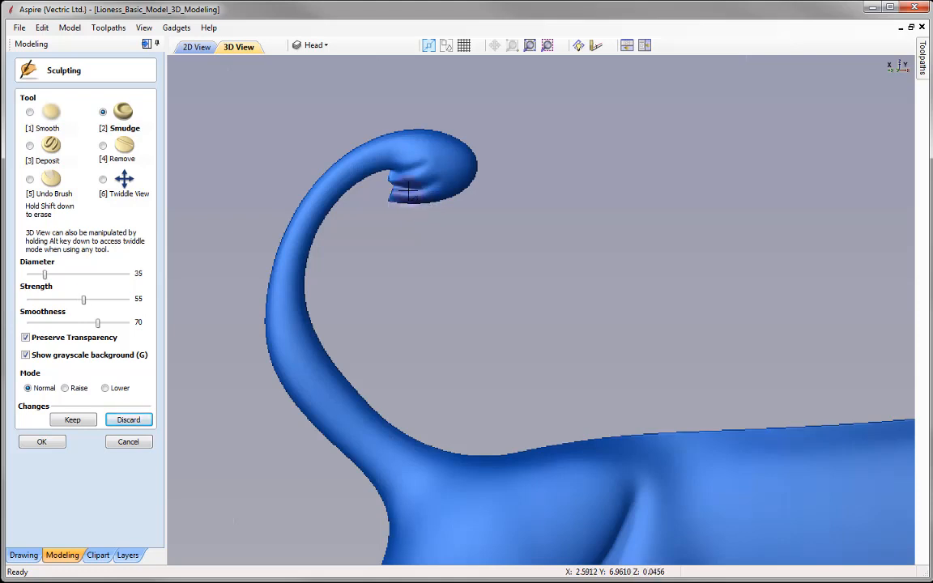
mouse_move(397, 186)
mouse_down()
mouse_move(437, 183)
mouse_move(425, 175)
mouse_move(389, 183)
mouse_move(439, 166)
mouse_move(394, 179)
mouse_move(427, 194)
mouse_move(427, 207)
mouse_move(438, 201)
mouse_move(389, 202)
mouse_move(449, 202)
mouse_move(390, 200)
mouse_move(416, 192)
mouse_move(380, 178)
mouse_move(427, 160)
mouse_move(386, 158)
mouse_move(414, 165)
mouse_move(388, 177)
mouse_move(427, 167)
mouse_move(391, 202)
mouse_up()
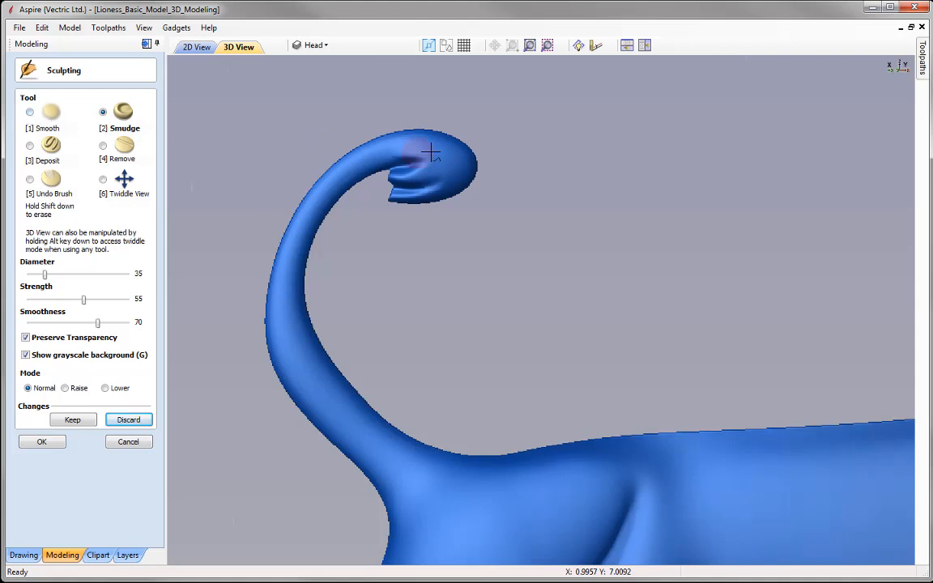
Step: Soften the transition from the tail into its tufted tip with the Smooth brush at diameter 35 and strength 50
click(29, 112)
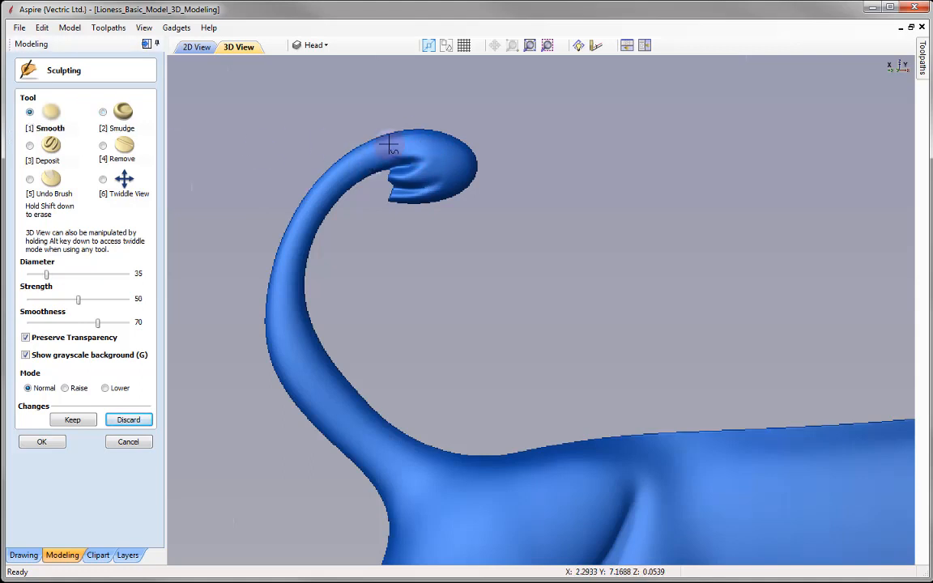
drag(389, 141, 463, 161)
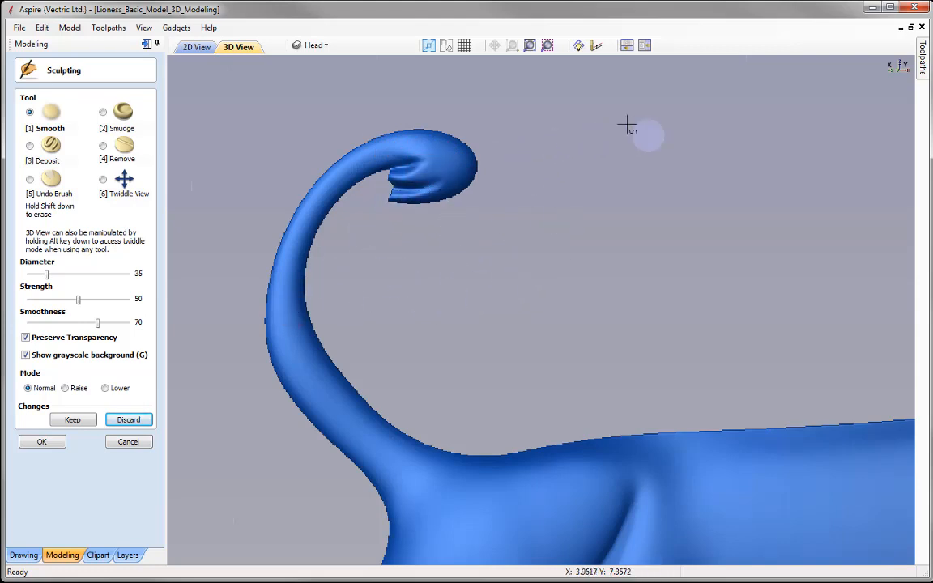
click(530, 46)
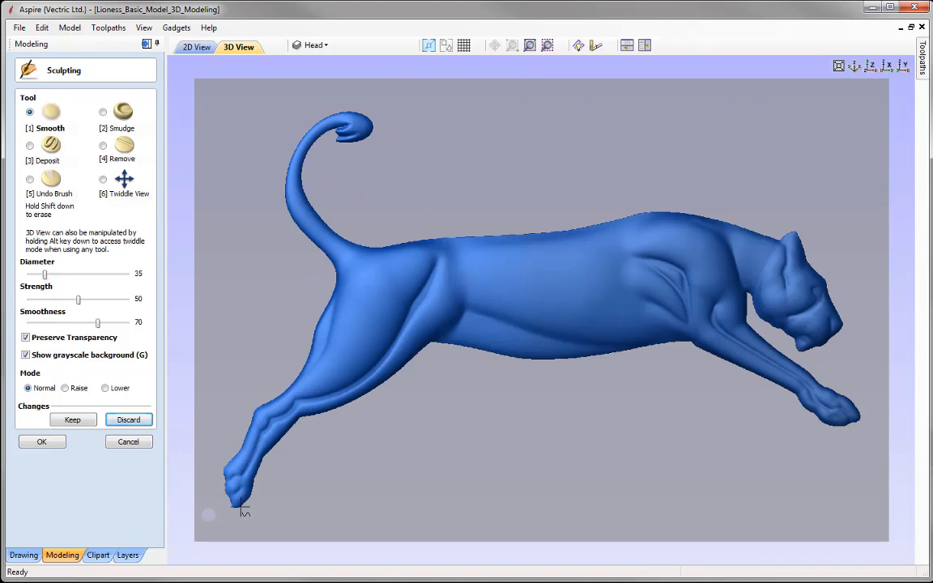
Step: Carve the first toe creases into the back paw with the Smudge brush at diameter 35 and strength 50
click(103, 180)
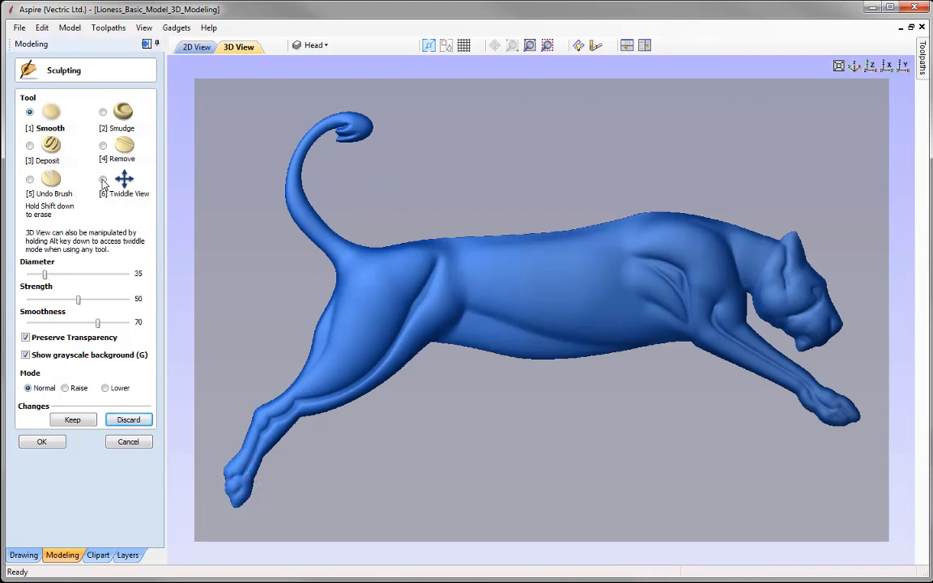
middle_drag(288, 490, 391, 411)
scroll(295, 449, up, 2)
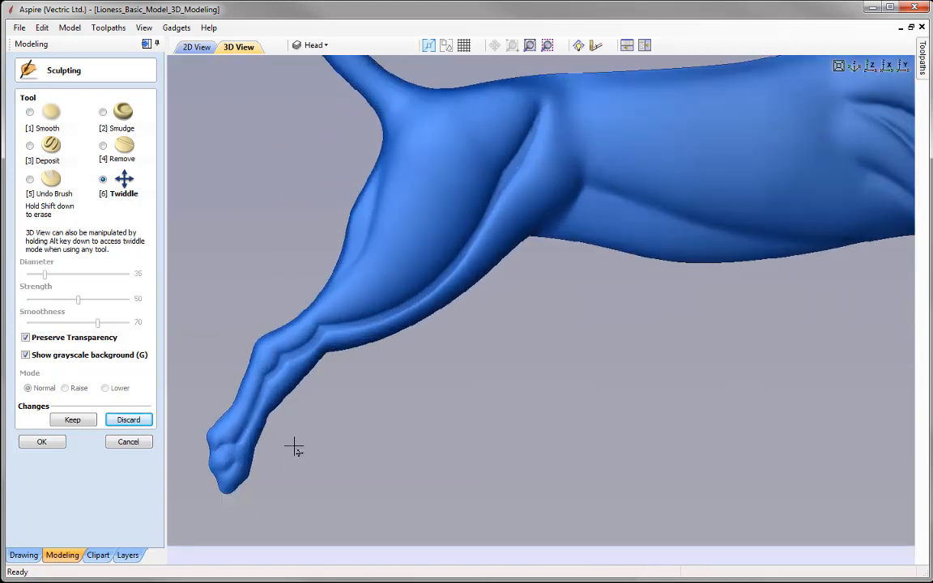
middle_drag(352, 446, 431, 396)
click(103, 113)
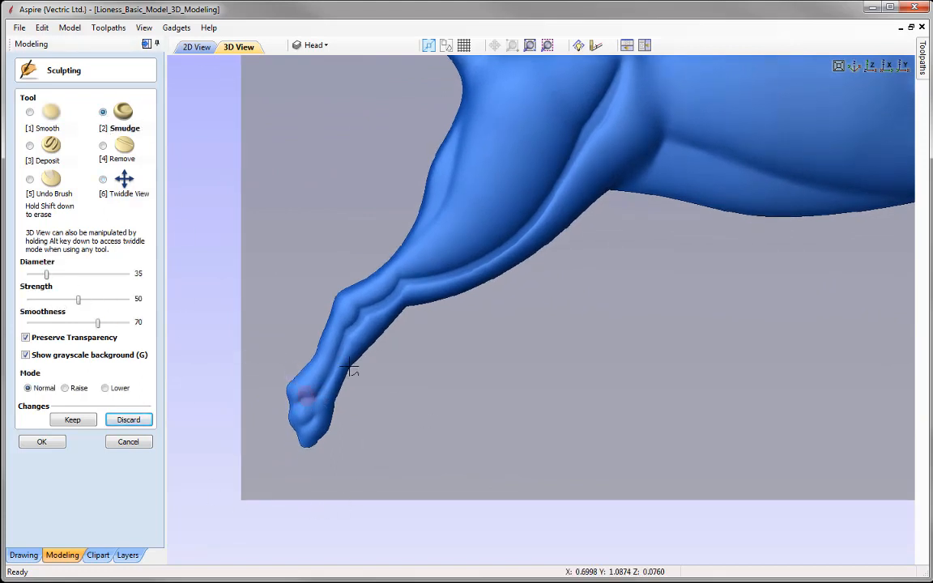
mouse_move(310, 393)
mouse_down()
mouse_move(293, 403)
mouse_move(304, 394)
mouse_move(293, 403)
mouse_move(294, 393)
mouse_move(289, 426)
mouse_move(306, 408)
mouse_move(286, 420)
mouse_move(306, 408)
mouse_move(294, 426)
mouse_move(312, 440)
mouse_up()
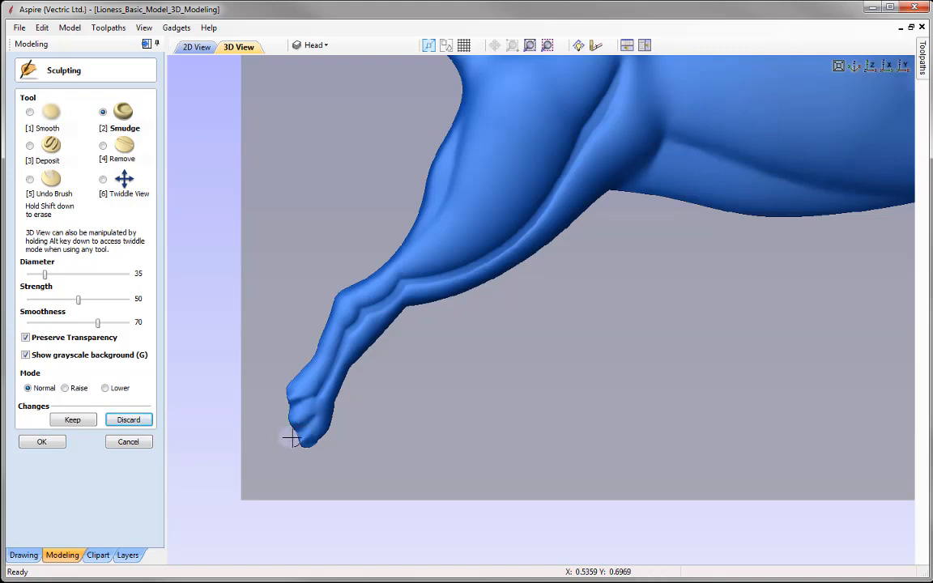
drag(306, 437, 289, 446)
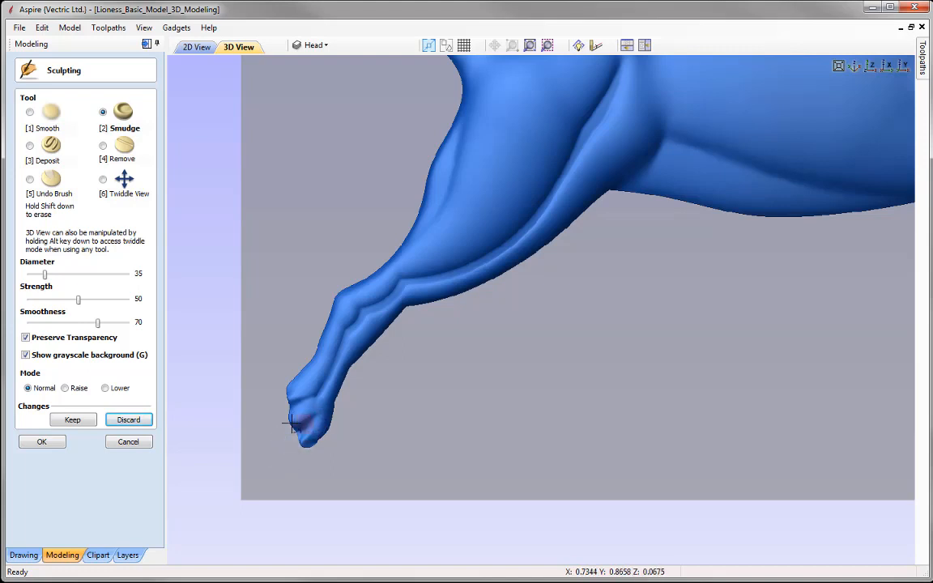
drag(284, 409, 310, 391)
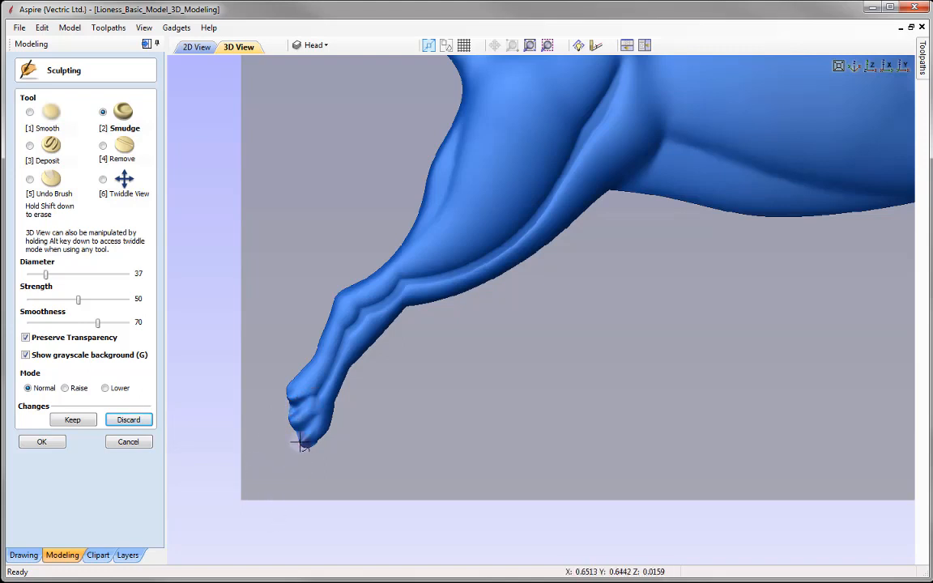
Step: Define the back paw's toes further with the Smudge brush enlarged to diameter 43 at strength 50
scroll(300, 443, up, 4)
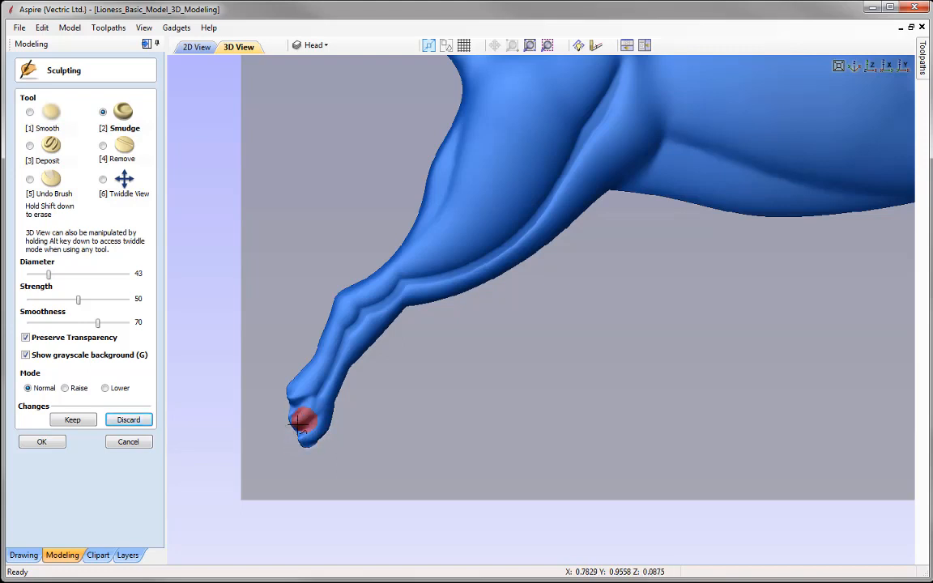
mouse_move(306, 418)
mouse_down()
mouse_move(304, 391)
mouse_move(288, 404)
mouse_move(306, 390)
mouse_move(288, 391)
mouse_move(321, 424)
mouse_move(304, 424)
mouse_up()
drag(301, 397, 315, 391)
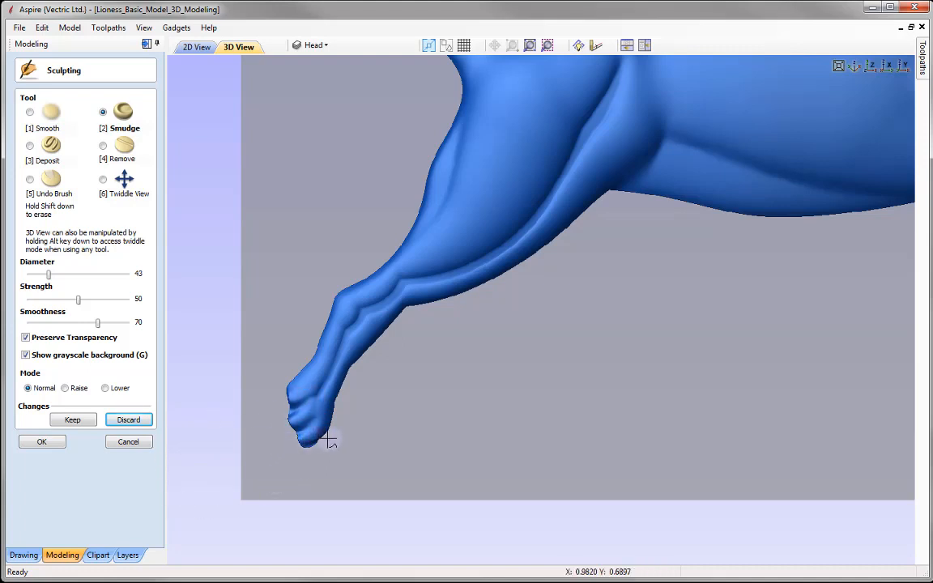
mouse_move(318, 450)
mouse_down()
mouse_move(312, 460)
mouse_move(320, 442)
mouse_move(310, 456)
mouse_up()
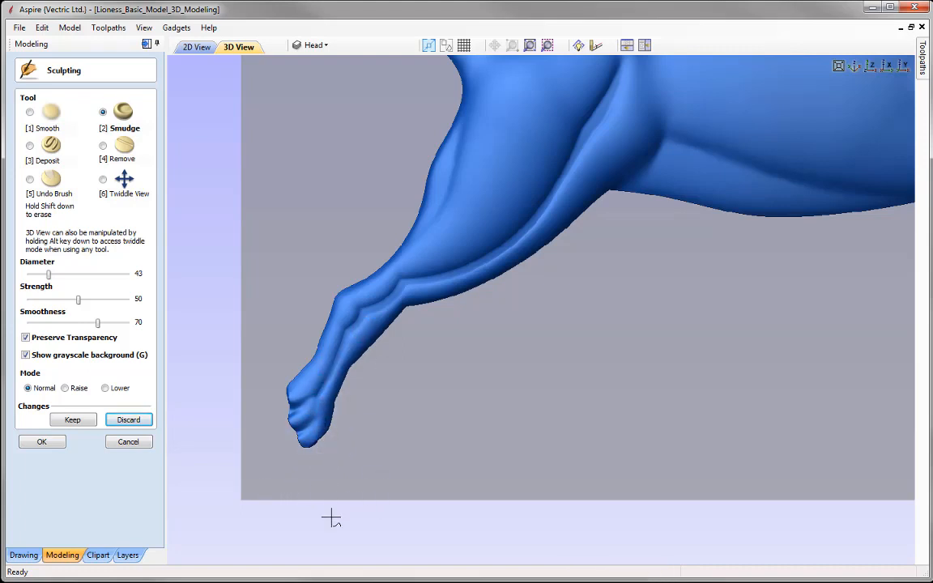
Step: Rework the front paw's creases and start separating its toes with the Smudge brush at diameter 29 and strength 44
click(105, 181)
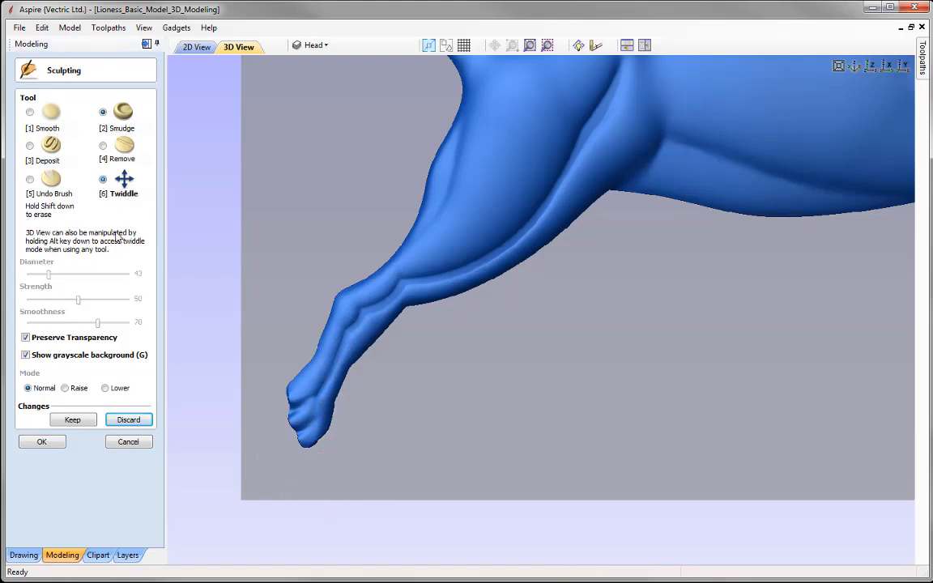
scroll(278, 224, down, 2)
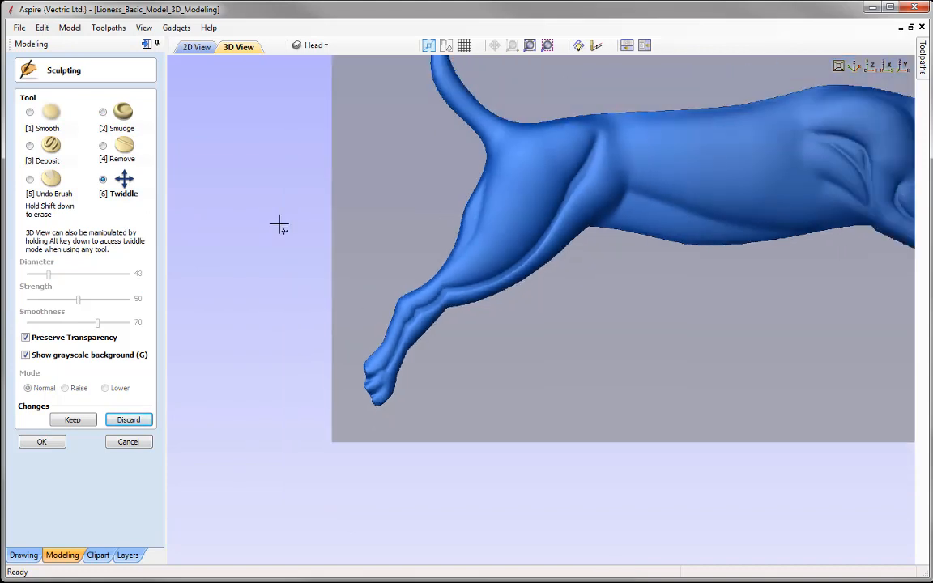
double_click(278, 224)
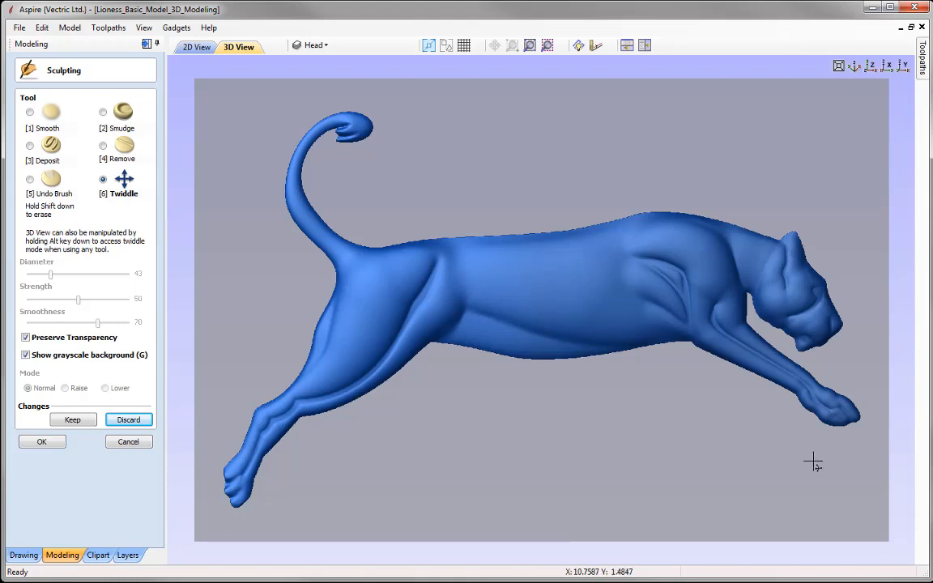
scroll(429, 337, up, 8)
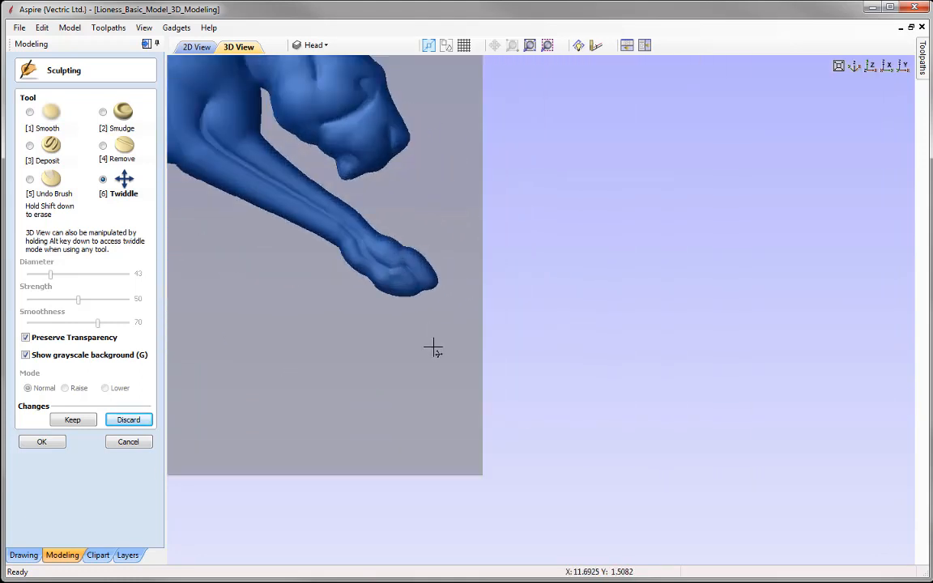
scroll(698, 382, up, 2)
middle_drag(604, 400, 638, 458)
click(103, 113)
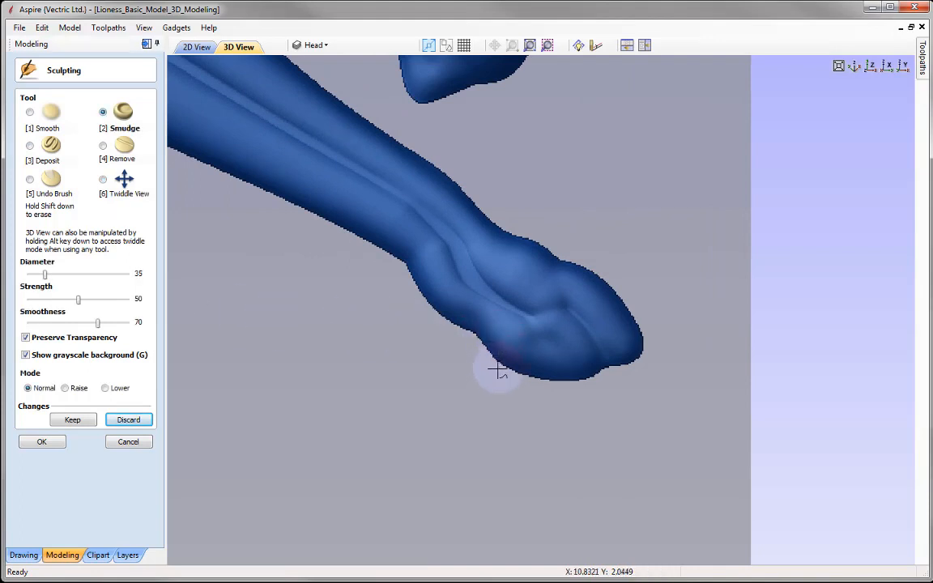
scroll(499, 363, down, 2)
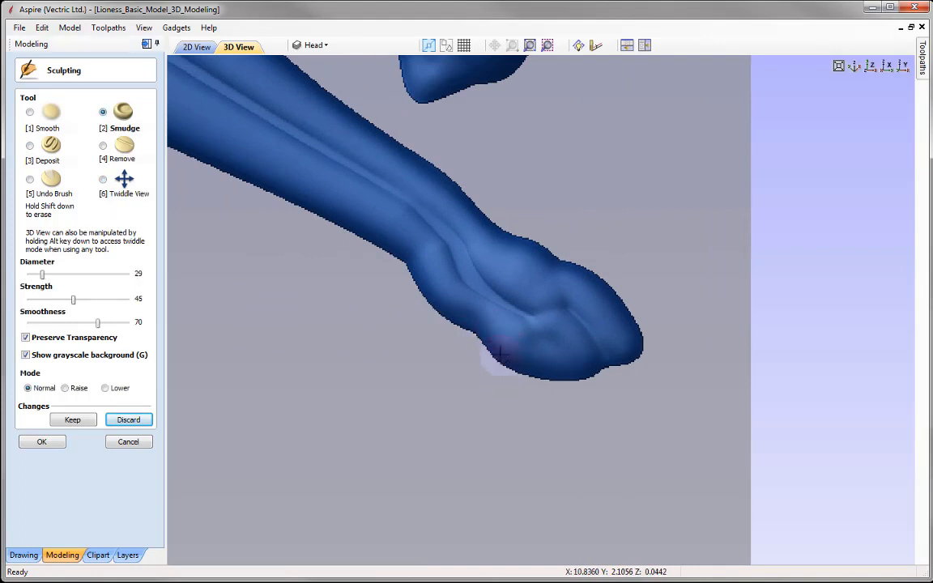
ctrl+scroll(500, 355, down, 1)
drag(470, 320, 490, 326)
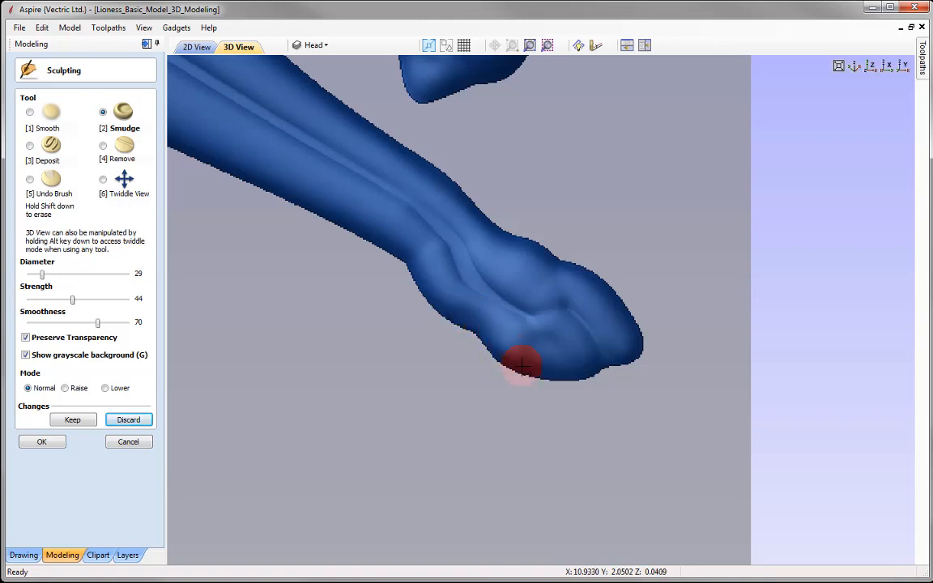
mouse_move(523, 365)
mouse_down()
mouse_move(489, 323)
mouse_move(543, 385)
mouse_move(500, 328)
mouse_move(499, 338)
mouse_move(527, 332)
mouse_up()
mouse_move(482, 287)
mouse_down()
mouse_move(555, 331)
mouse_move(540, 329)
mouse_move(577, 394)
mouse_move(577, 350)
mouse_move(537, 317)
mouse_up()
mouse_move(558, 361)
mouse_down()
mouse_move(569, 368)
mouse_move(562, 345)
mouse_move(578, 393)
mouse_up()
mouse_move(552, 285)
mouse_down()
mouse_move(614, 333)
mouse_move(579, 292)
mouse_move(611, 328)
mouse_up()
mouse_move(552, 265)
mouse_down()
mouse_move(628, 344)
mouse_move(582, 279)
mouse_move(635, 359)
mouse_move(607, 356)
mouse_up()
drag(493, 360, 513, 338)
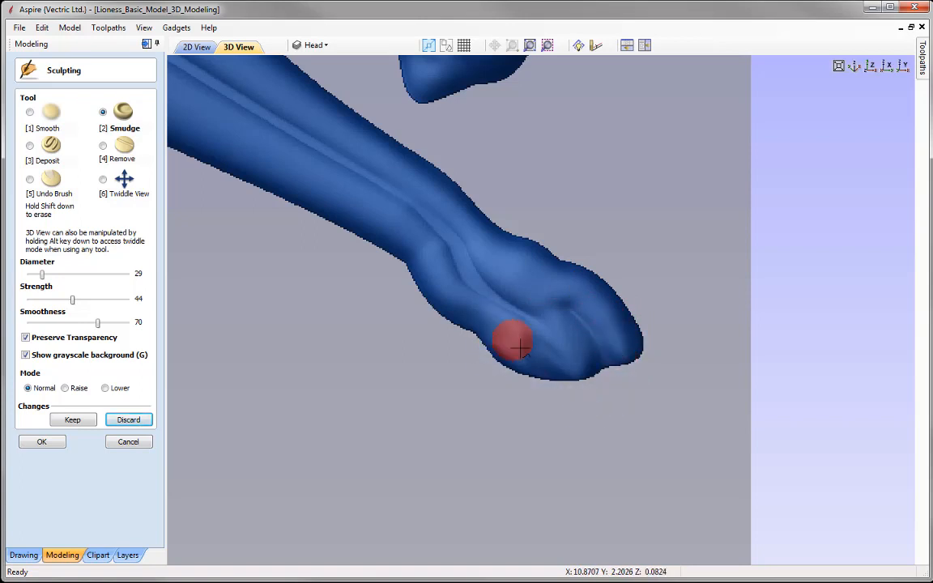
Step: Deepen the grooves between the front paw's toes down to the paw's lower edge with the Smudge brush
drag(536, 391, 539, 392)
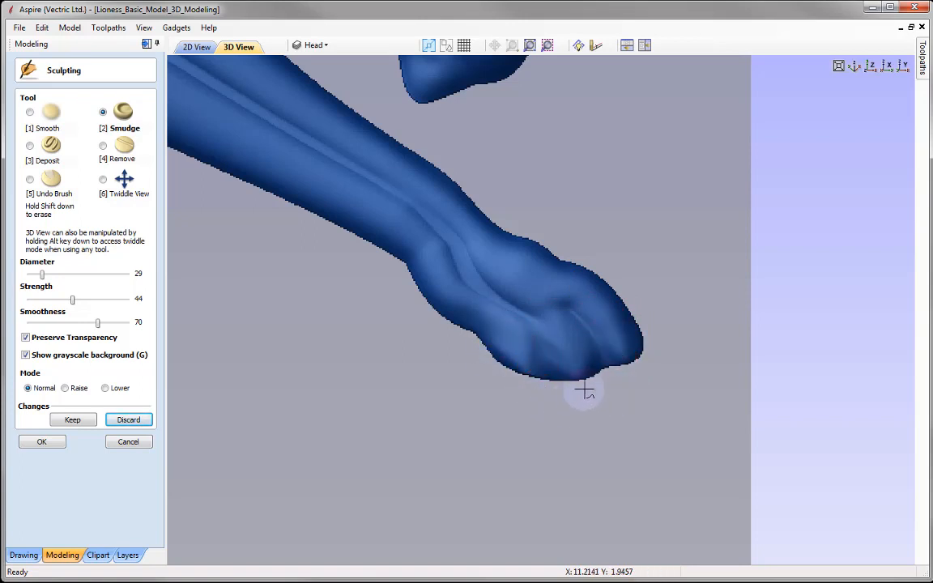
mouse_move(538, 330)
mouse_down()
mouse_move(569, 388)
mouse_move(580, 384)
mouse_move(590, 340)
mouse_move(606, 375)
mouse_up()
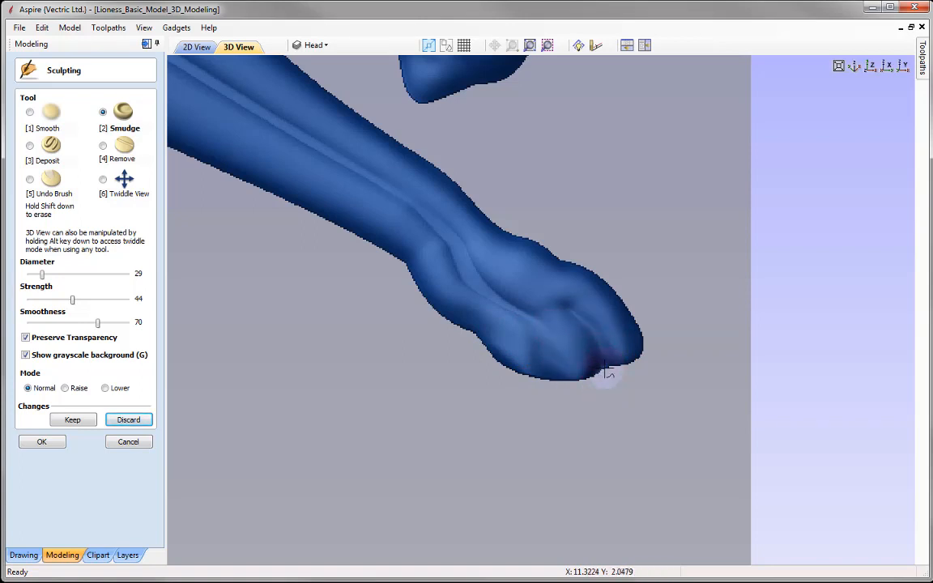
drag(565, 328, 608, 386)
mouse_move(589, 341)
mouse_down()
mouse_move(571, 356)
mouse_move(575, 389)
mouse_up()
drag(545, 345, 542, 396)
mouse_move(531, 321)
mouse_down()
mouse_move(550, 390)
mouse_move(552, 358)
mouse_move(532, 352)
mouse_up()
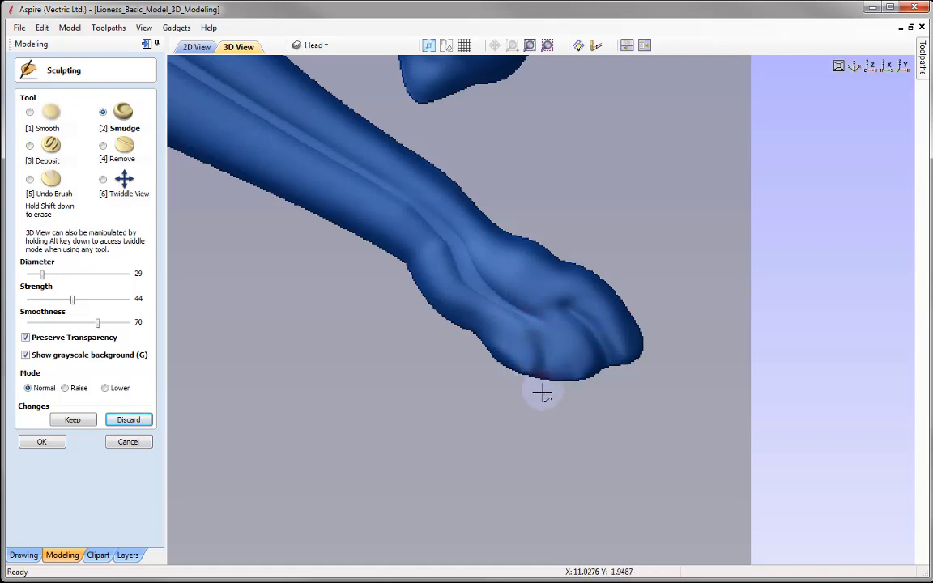
drag(542, 392, 550, 344)
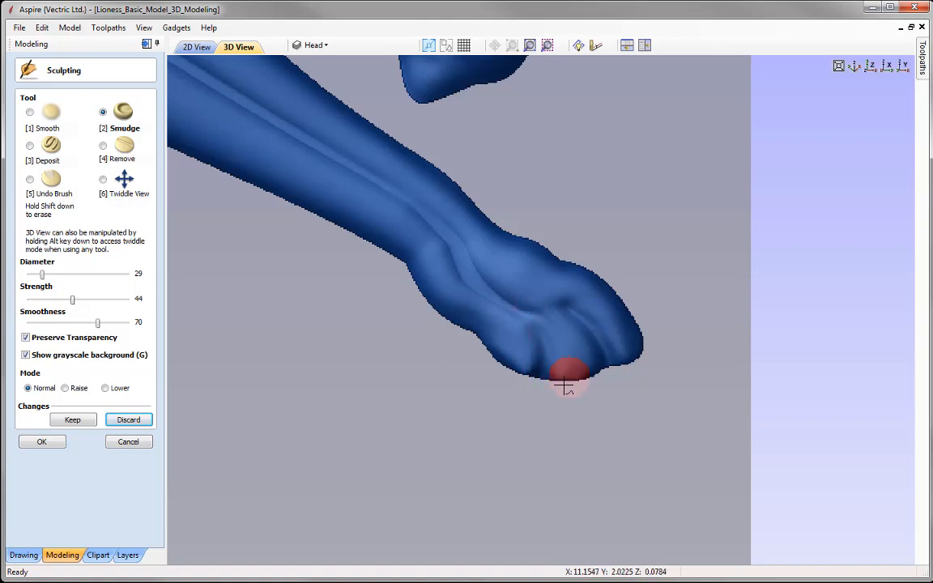
drag(565, 384, 561, 350)
drag(595, 406, 552, 317)
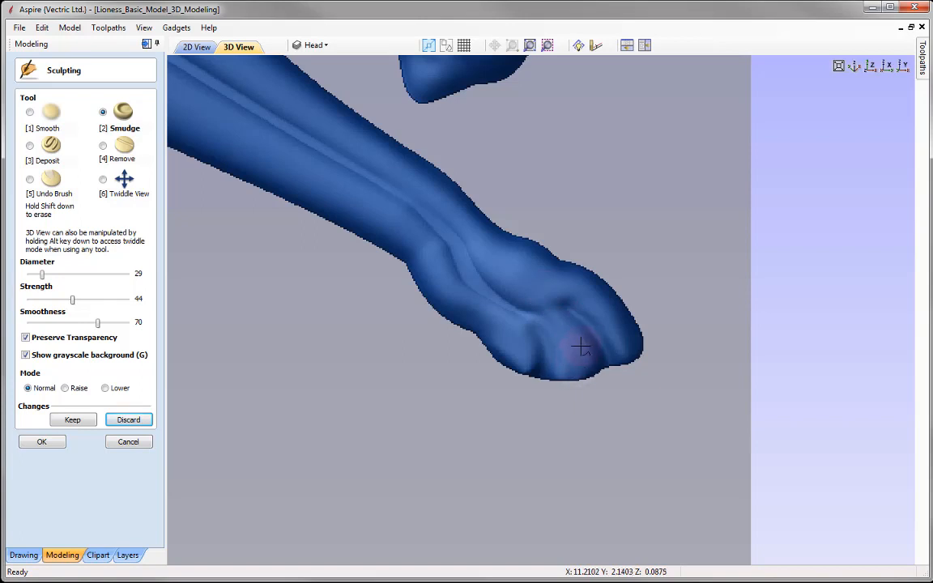
mouse_move(535, 390)
mouse_down()
mouse_move(548, 346)
mouse_move(563, 366)
mouse_move(544, 398)
mouse_up()
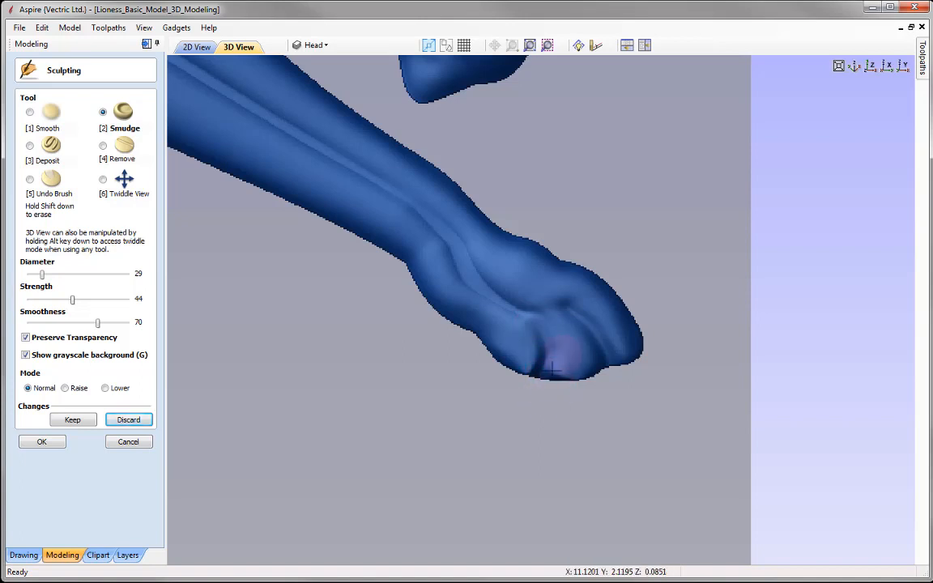
mouse_move(547, 381)
mouse_down()
mouse_move(551, 333)
mouse_move(551, 368)
mouse_move(561, 375)
mouse_move(559, 386)
mouse_move(541, 378)
mouse_move(554, 379)
mouse_move(542, 329)
mouse_up()
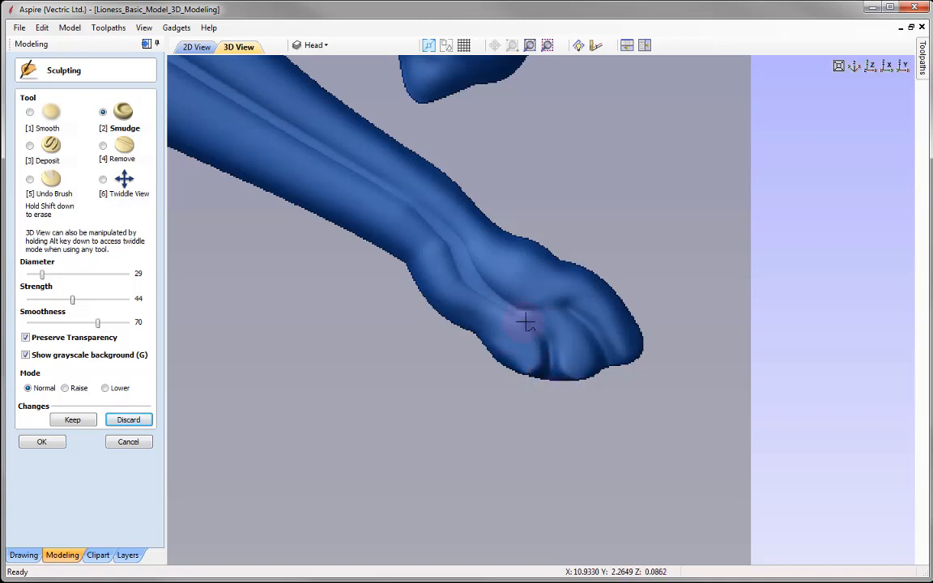
Step: Smudge around the upper ends of the front paw's toe grooves to round off the knuckles
mouse_move(540, 324)
mouse_down()
mouse_move(521, 313)
mouse_move(552, 318)
mouse_move(563, 347)
mouse_up()
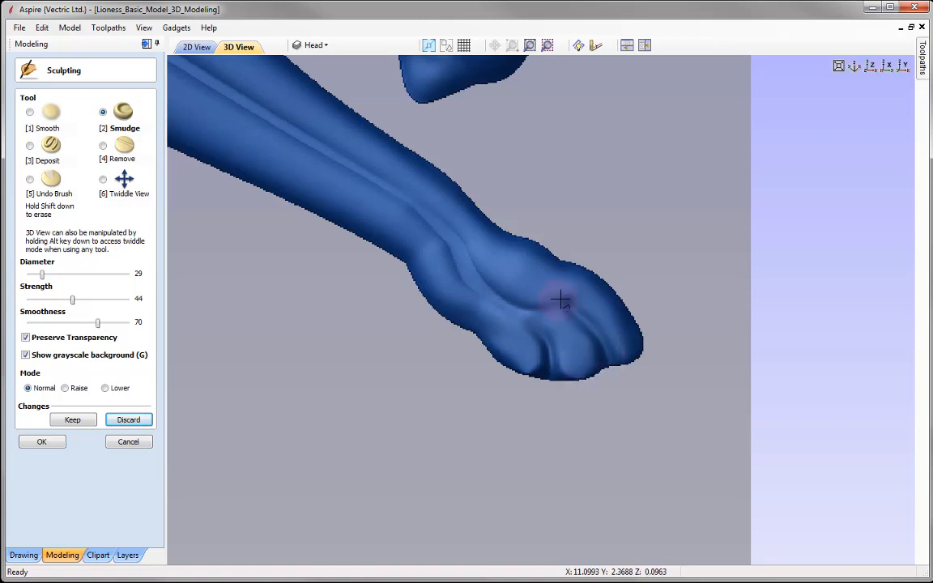
mouse_move(559, 298)
mouse_down()
mouse_move(588, 303)
mouse_move(569, 304)
mouse_move(575, 333)
mouse_up()
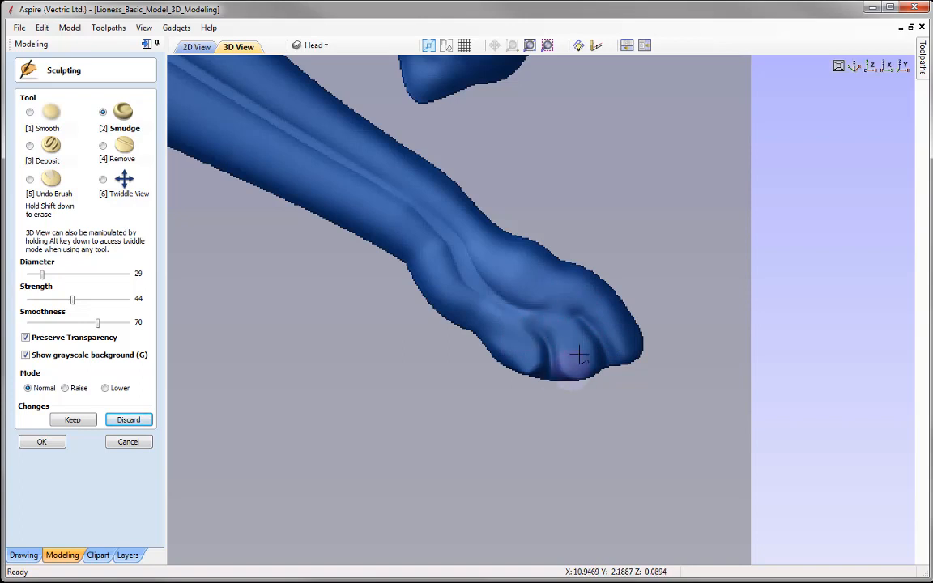
drag(538, 328, 537, 326)
drag(541, 328, 525, 349)
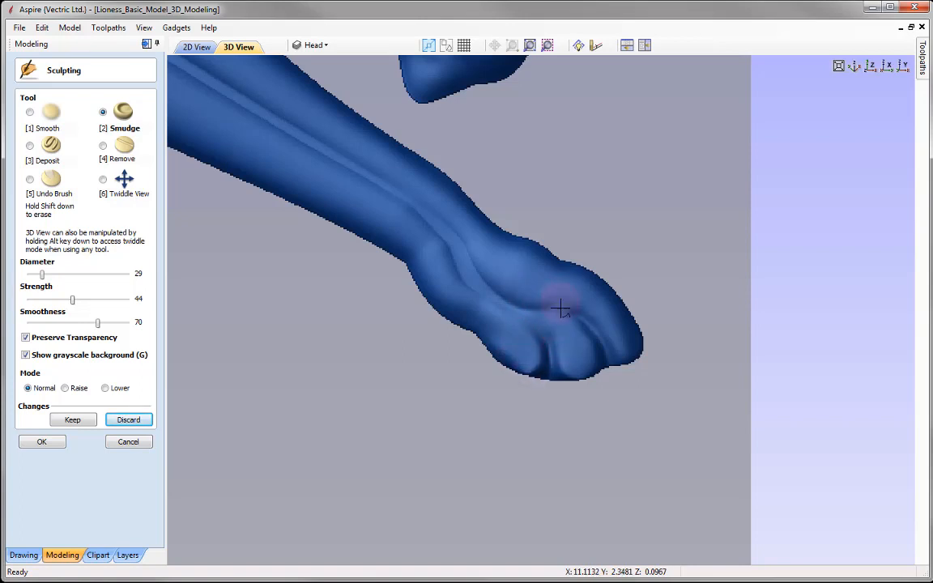
mouse_move(560, 307)
mouse_down()
mouse_move(581, 340)
mouse_move(530, 366)
mouse_move(478, 341)
mouse_up()
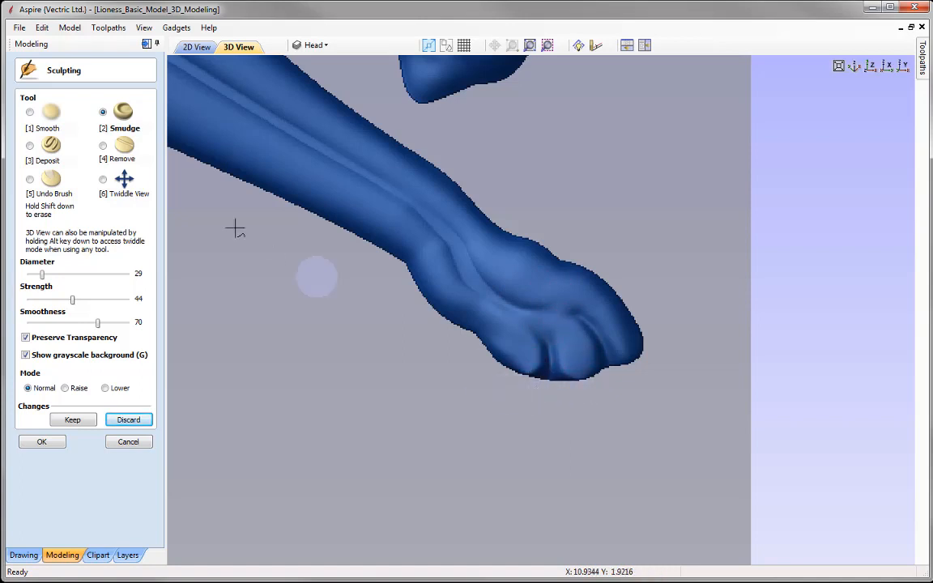
Step: Soften the front paw's toes with the Smooth brush at diameter 29 and strength 14, then keep the sculpting changes
click(30, 111)
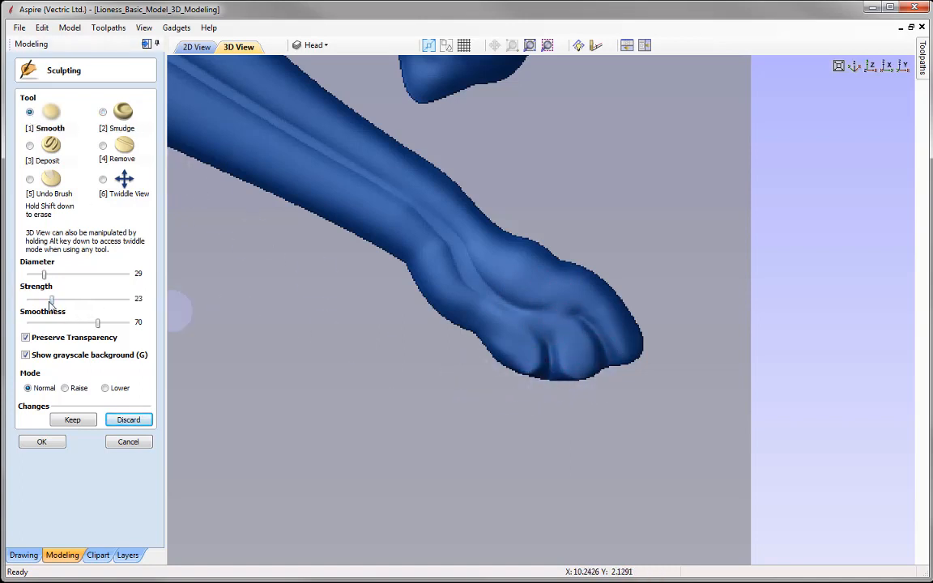
drag(46, 302, 43, 302)
mouse_move(536, 387)
mouse_down()
mouse_move(546, 369)
mouse_move(531, 387)
mouse_move(589, 375)
mouse_move(562, 368)
mouse_move(603, 352)
mouse_move(547, 375)
mouse_move(504, 373)
mouse_move(590, 358)
mouse_up()
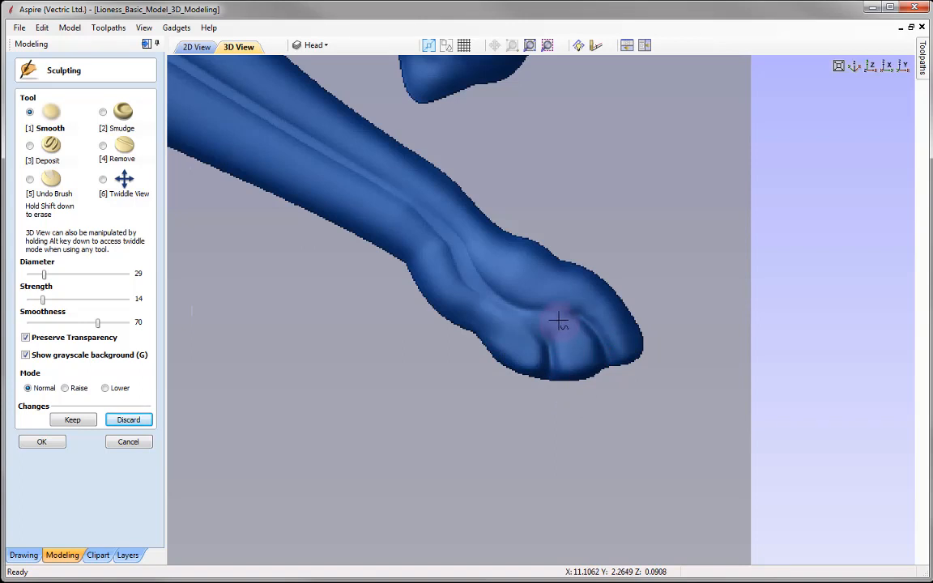
mouse_move(581, 314)
mouse_down()
mouse_move(558, 304)
mouse_move(588, 302)
mouse_move(529, 298)
mouse_move(536, 311)
mouse_up()
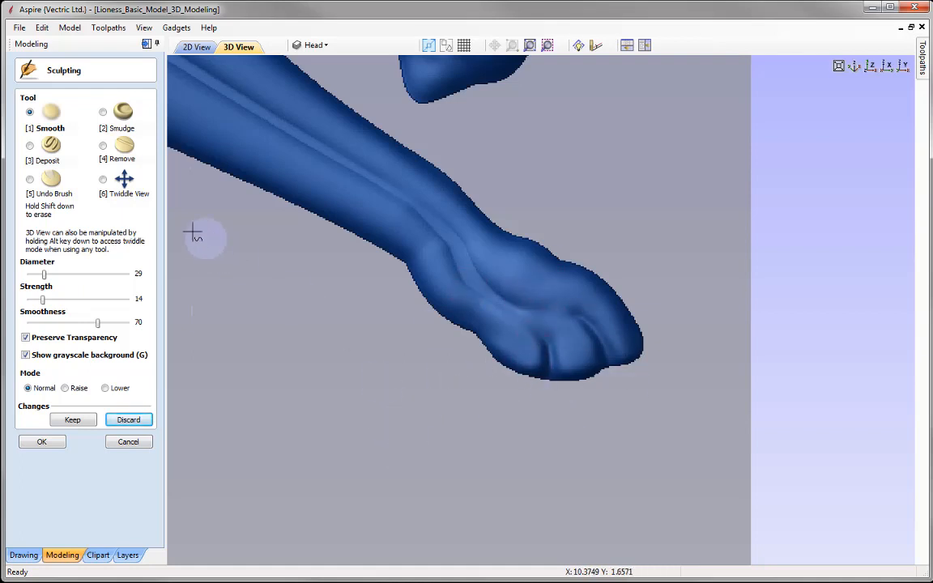
click(103, 179)
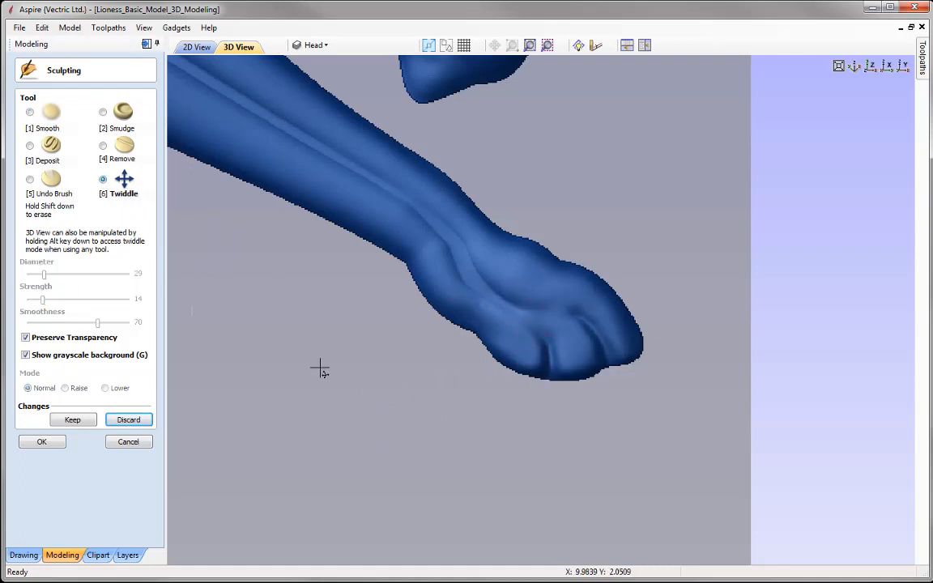
double_click(319, 419)
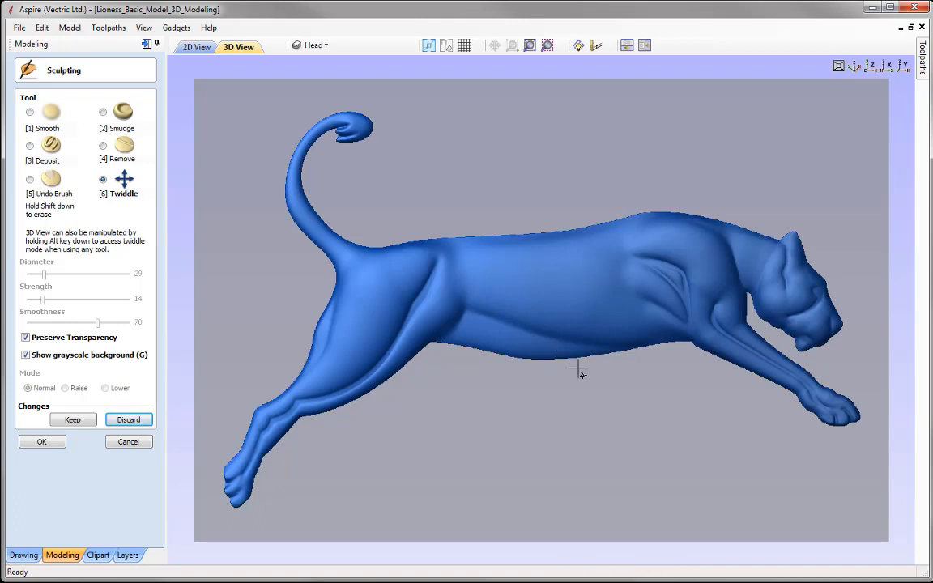
click(76, 422)
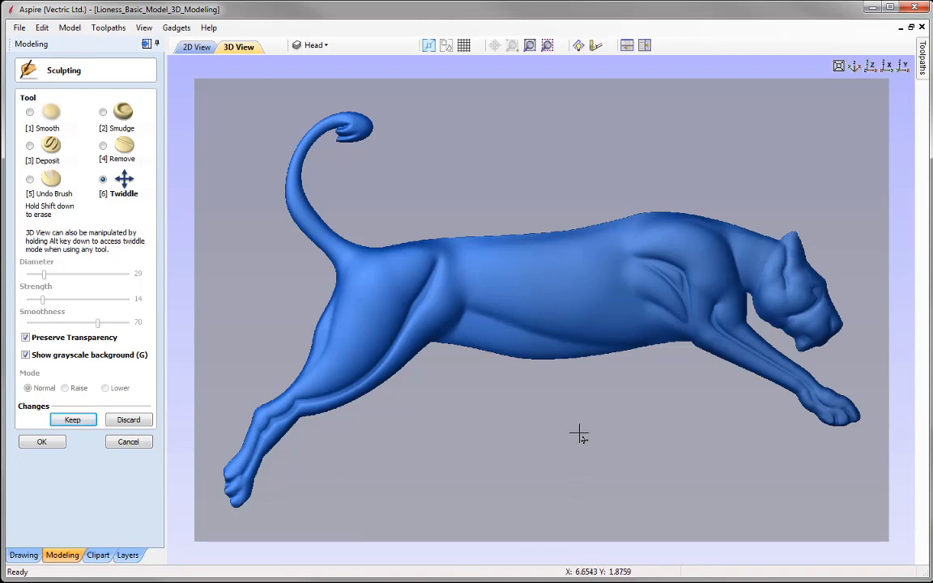
click(103, 146)
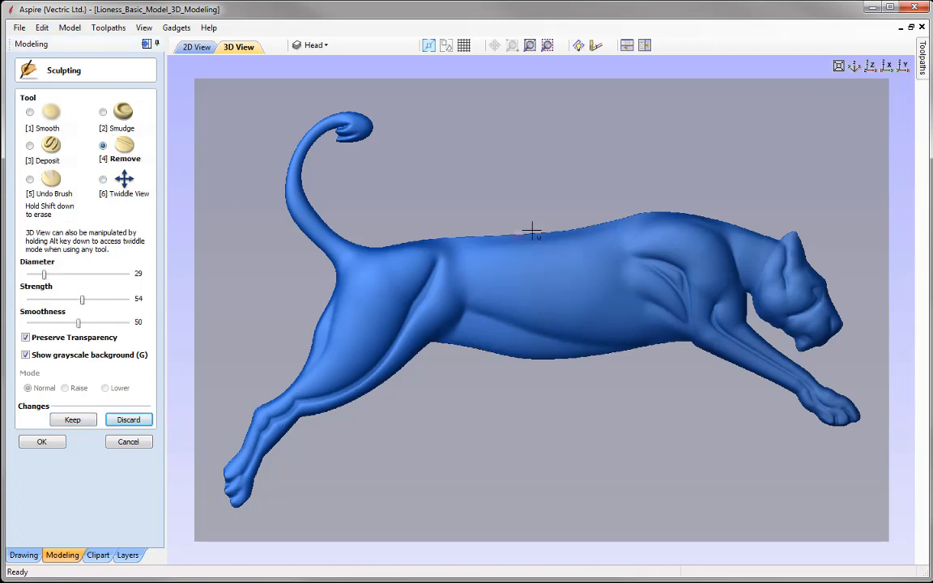
drag(538, 233, 527, 357)
drag(575, 230, 572, 358)
drag(636, 214, 631, 375)
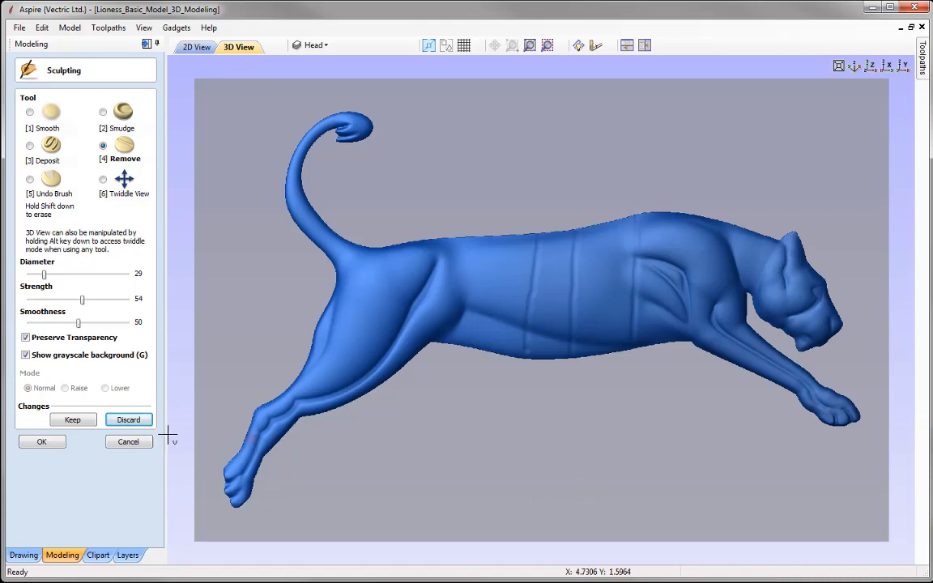
click(128, 420)
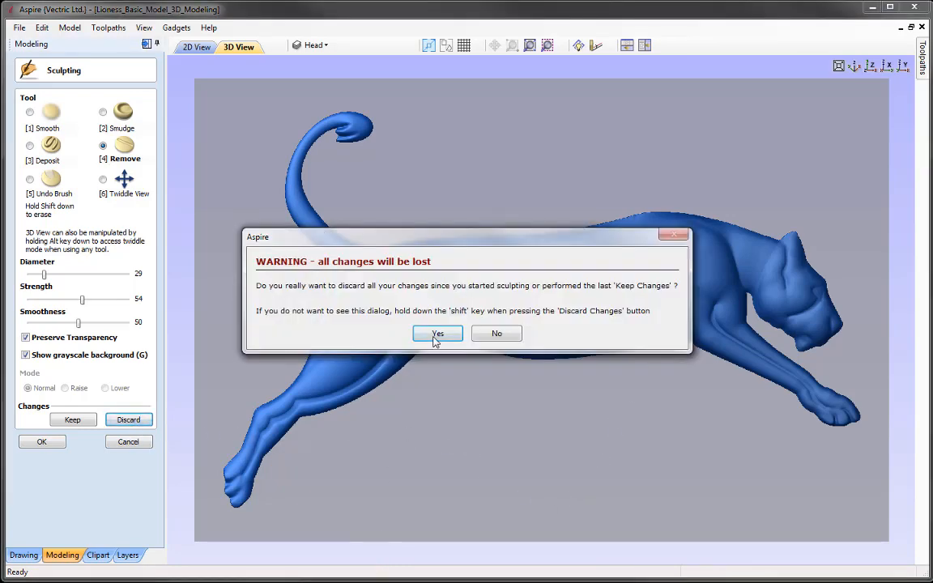
click(437, 335)
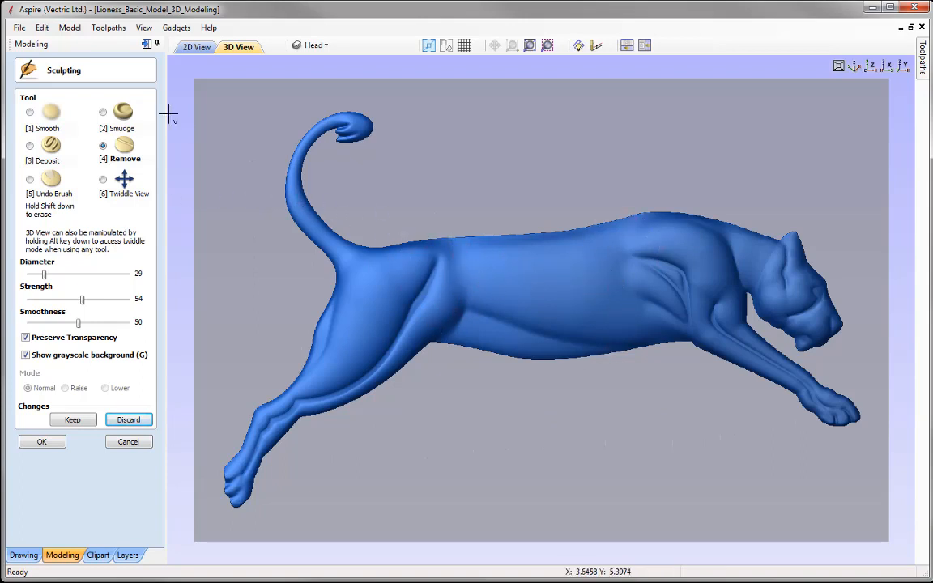
Step: Blend the front edge of the hind thigh into the flank with the Smudge brush at diameter 193 and strength 27
click(103, 112)
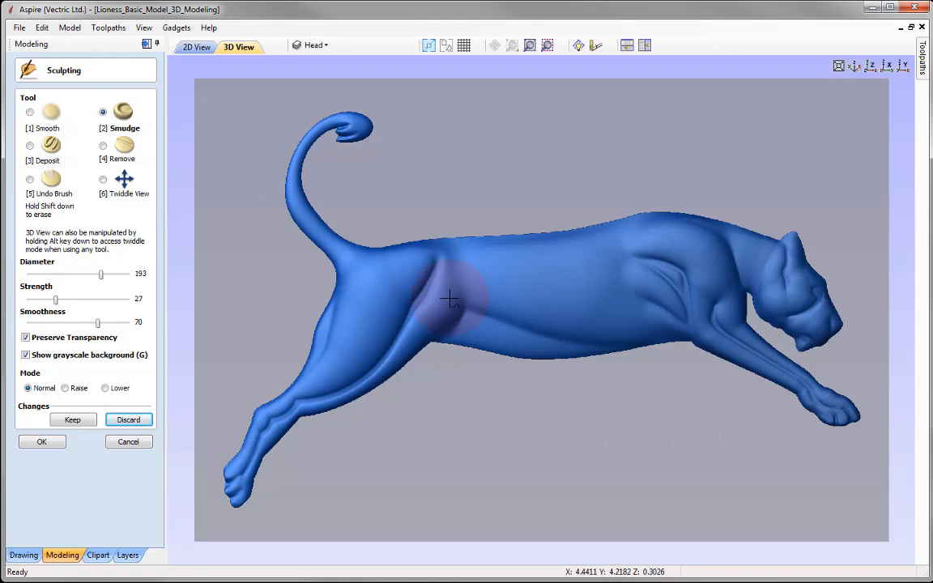
mouse_move(449, 295)
mouse_down()
mouse_move(471, 267)
mouse_move(437, 295)
mouse_move(472, 253)
mouse_move(444, 262)
mouse_move(444, 347)
mouse_move(503, 240)
mouse_move(353, 407)
mouse_move(537, 370)
mouse_move(454, 293)
mouse_move(442, 296)
mouse_move(448, 283)
mouse_move(482, 289)
mouse_move(488, 295)
mouse_move(442, 307)
mouse_up()
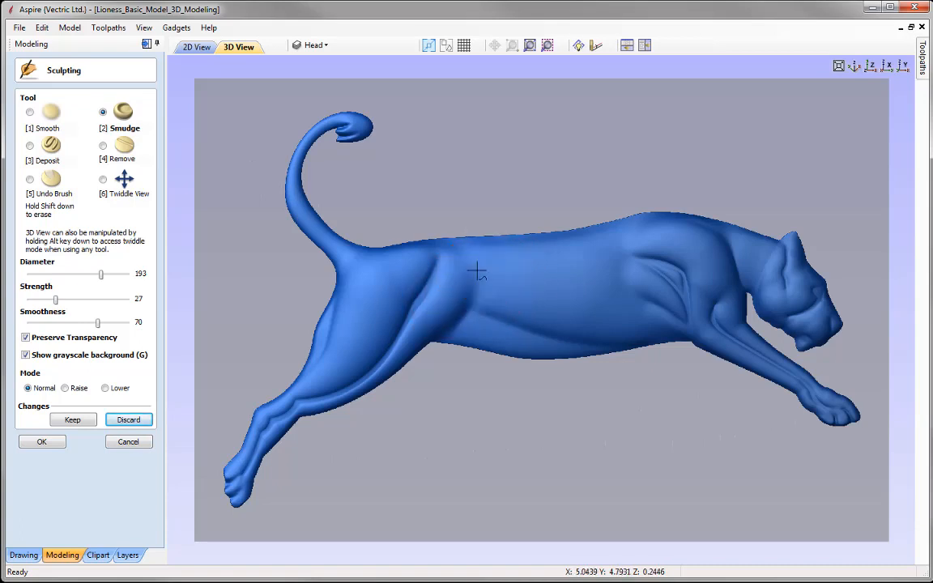
mouse_move(464, 264)
mouse_down()
mouse_move(502, 266)
mouse_move(447, 259)
mouse_up()
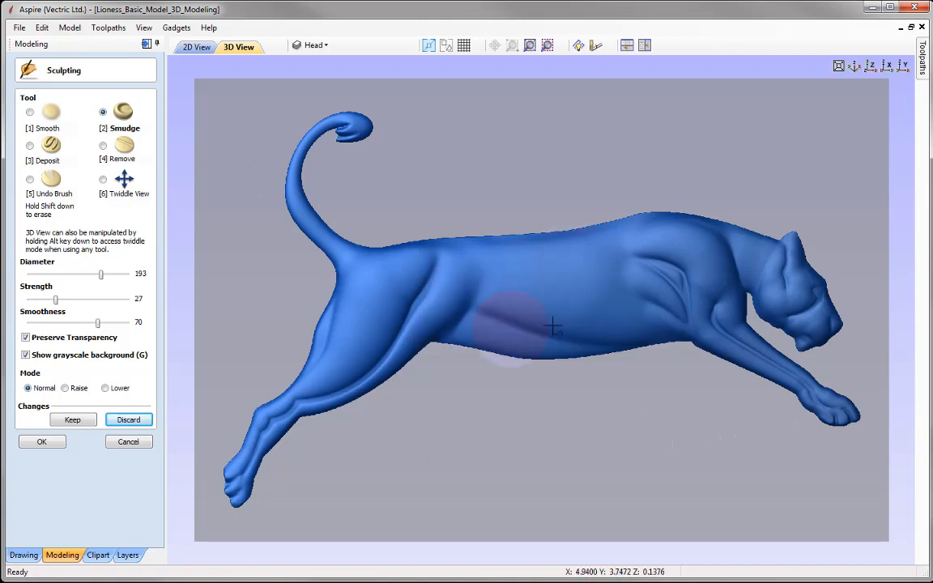
Step: Smudge the upper shoulder back into the upper flank to blend the shoulder blade into the body
mouse_move(619, 227)
mouse_down()
mouse_move(610, 246)
mouse_move(589, 246)
mouse_up()
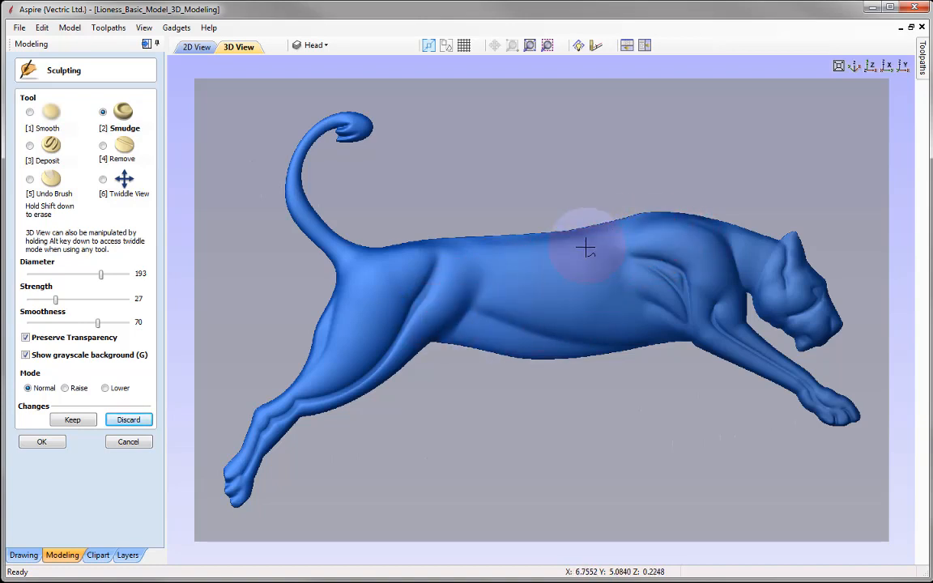
mouse_move(664, 245)
mouse_down()
mouse_move(595, 248)
mouse_move(579, 261)
mouse_up()
drag(678, 246, 593, 255)
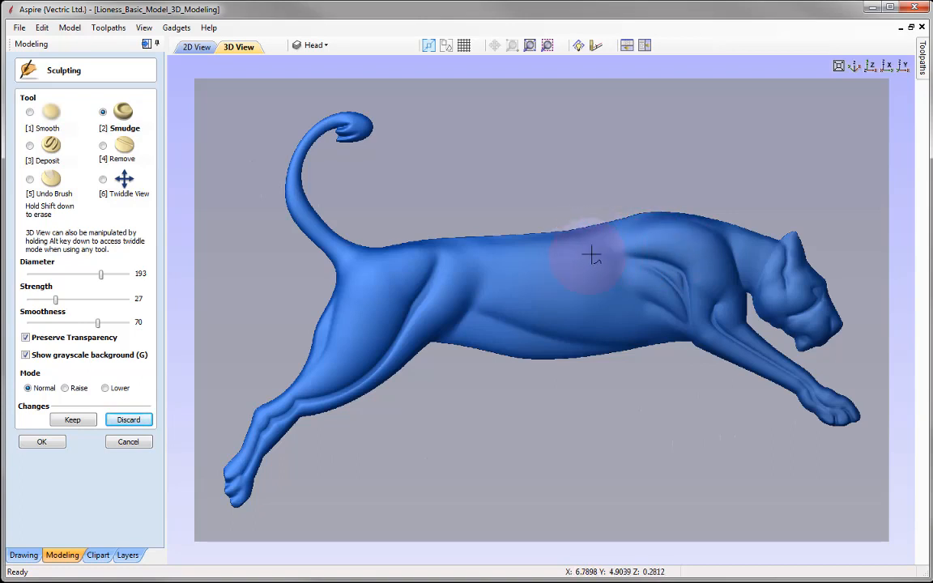
drag(674, 258, 561, 263)
drag(691, 267, 566, 260)
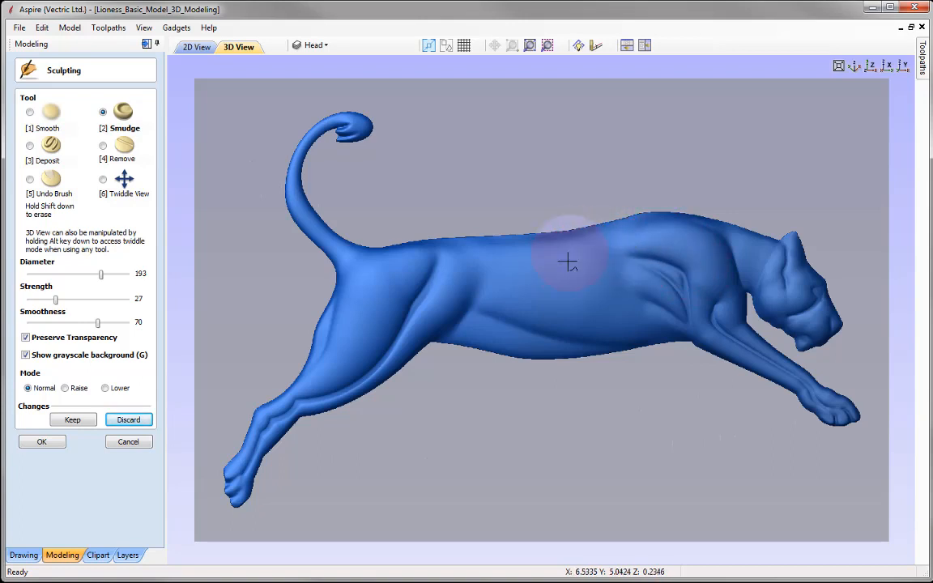
mouse_move(688, 266)
mouse_down()
mouse_move(594, 254)
mouse_move(552, 277)
mouse_up()
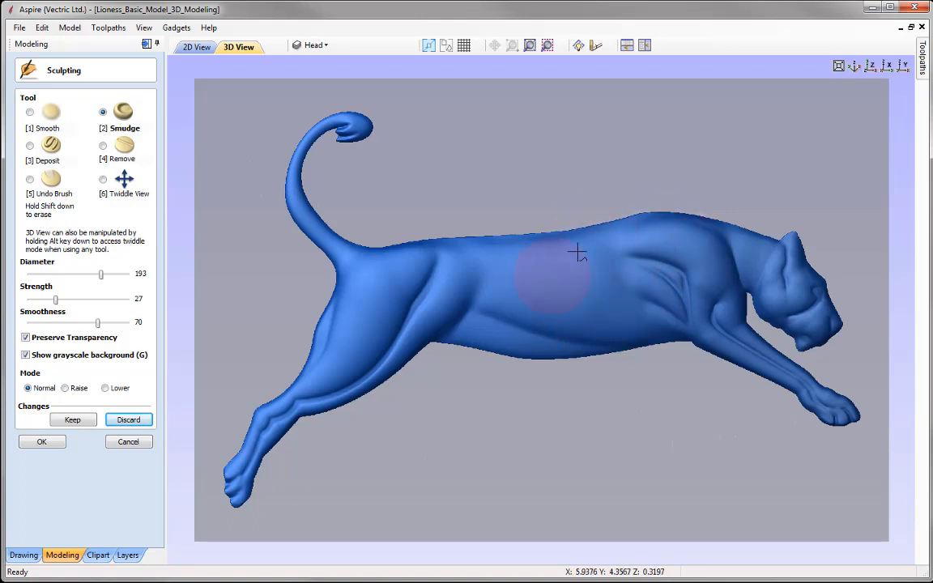
Step: Smudge the ribcage area behind the front leg's muscle creases back towards the middle of the flank
mouse_move(663, 287)
mouse_down()
mouse_move(594, 270)
mouse_move(569, 277)
mouse_up()
drag(666, 285, 574, 276)
drag(659, 290, 571, 275)
mouse_move(669, 289)
mouse_down()
mouse_move(554, 269)
mouse_move(576, 260)
mouse_up()
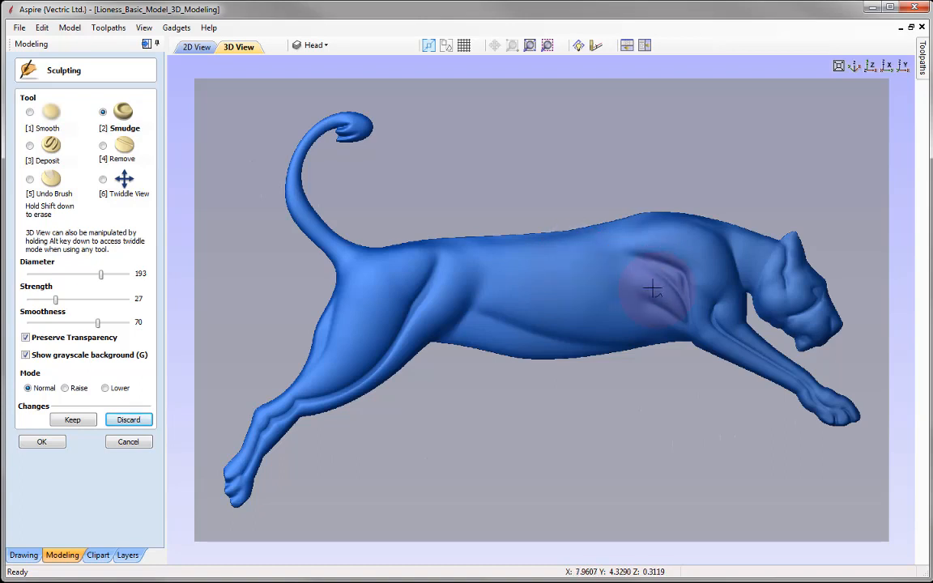
mouse_move(658, 290)
mouse_down()
mouse_move(608, 266)
mouse_move(618, 277)
mouse_move(562, 290)
mouse_up()
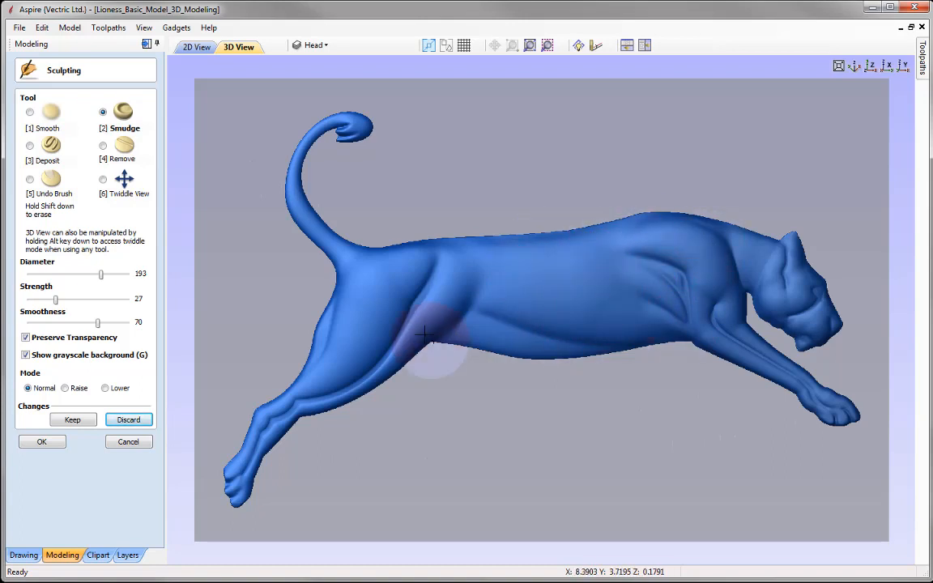
Step: Rework the hip and shoulder transitions on either side of the flank with further Smudge strokes
mouse_move(459, 279)
mouse_down()
mouse_move(493, 256)
mouse_move(449, 299)
mouse_up()
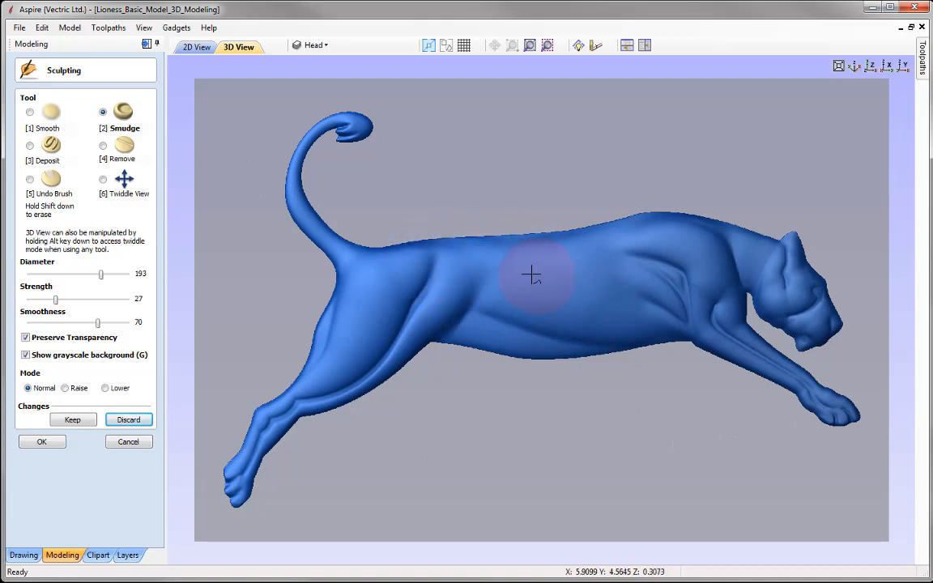
mouse_move(515, 270)
mouse_down()
mouse_move(489, 270)
mouse_move(454, 294)
mouse_move(496, 259)
mouse_move(492, 274)
mouse_move(530, 274)
mouse_move(493, 259)
mouse_move(542, 258)
mouse_move(559, 276)
mouse_up()
mouse_move(627, 231)
mouse_down()
mouse_move(658, 233)
mouse_move(595, 251)
mouse_up()
mouse_move(667, 245)
mouse_down()
mouse_move(549, 267)
mouse_move(672, 239)
mouse_move(640, 223)
mouse_move(663, 216)
mouse_move(698, 250)
mouse_move(711, 254)
mouse_move(711, 231)
mouse_move(706, 251)
mouse_move(696, 230)
mouse_move(697, 262)
mouse_move(708, 252)
mouse_move(702, 241)
mouse_move(546, 273)
mouse_move(663, 231)
mouse_move(571, 248)
mouse_up()
drag(663, 265, 658, 301)
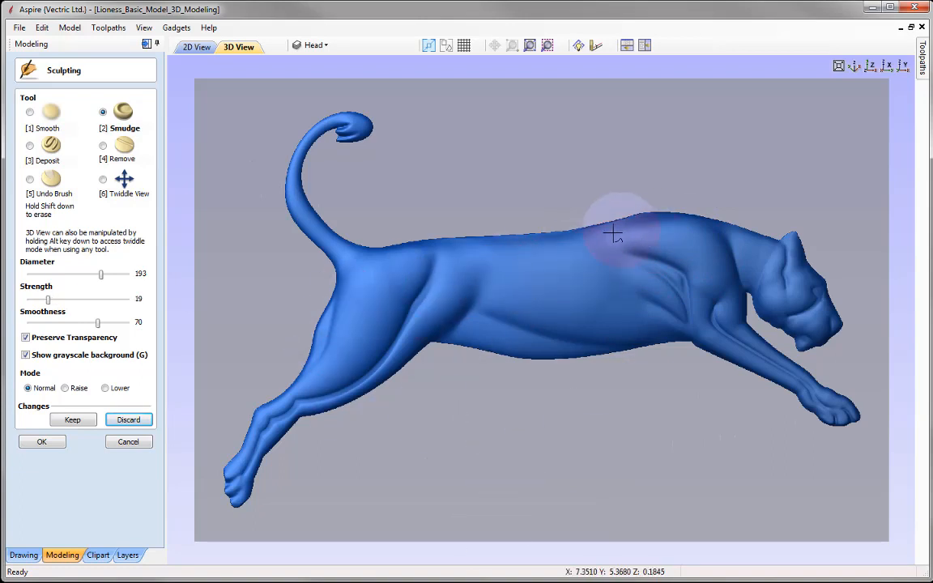
Step: Soften the back line between shoulder and hip with the Smudge brush at strength 19, then keep the sculpting changes
mouse_move(614, 229)
mouse_down()
mouse_move(652, 223)
mouse_move(598, 230)
mouse_up()
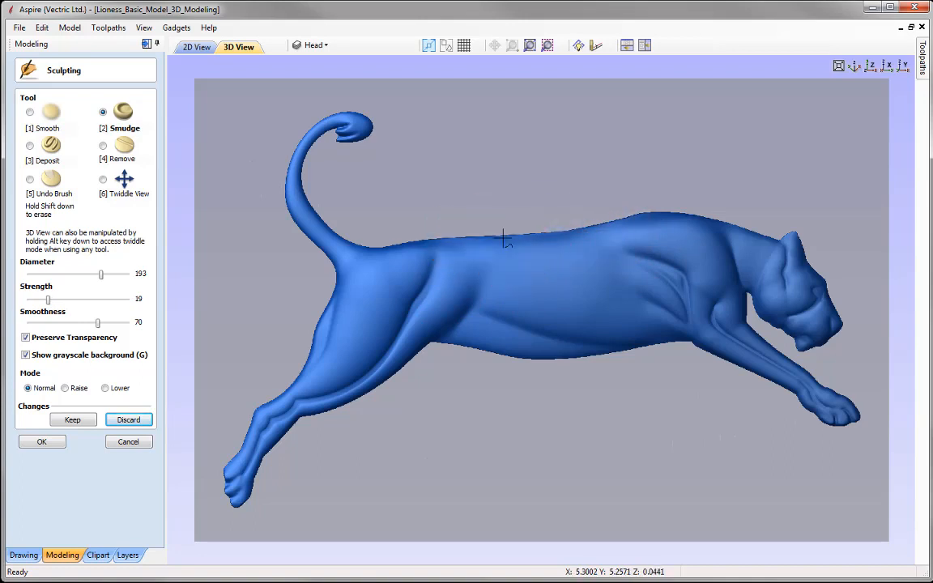
mouse_move(500, 236)
mouse_down()
mouse_move(492, 245)
mouse_move(677, 229)
mouse_move(608, 227)
mouse_up()
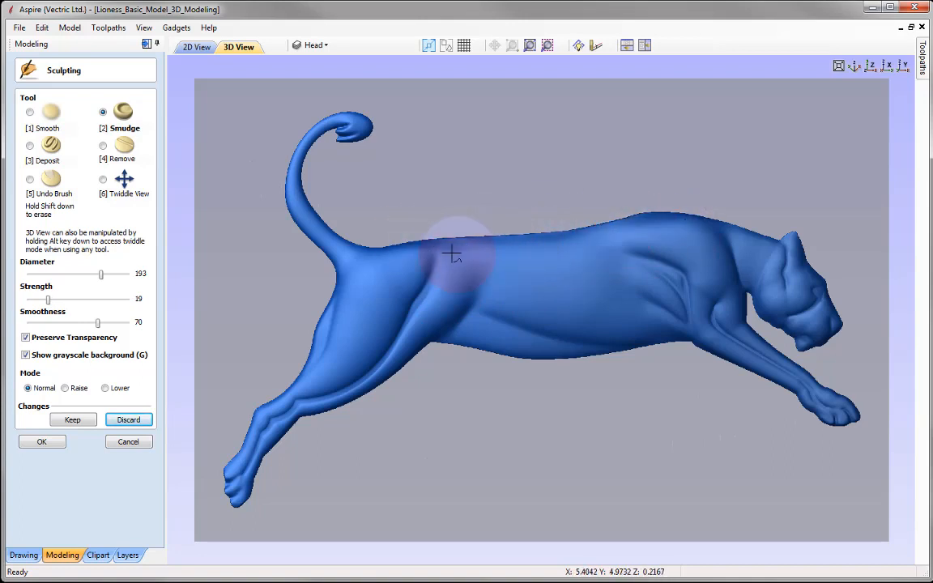
drag(495, 252, 494, 246)
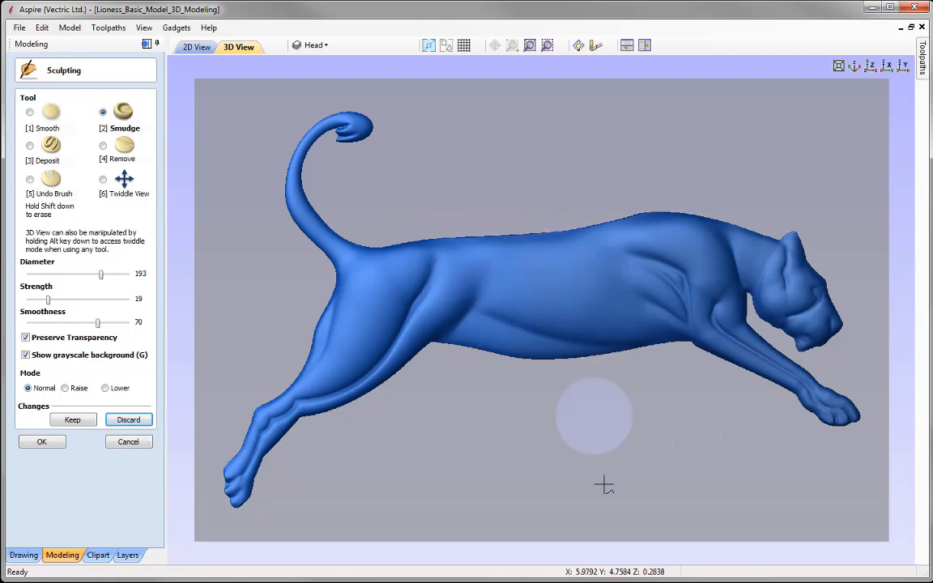
click(73, 420)
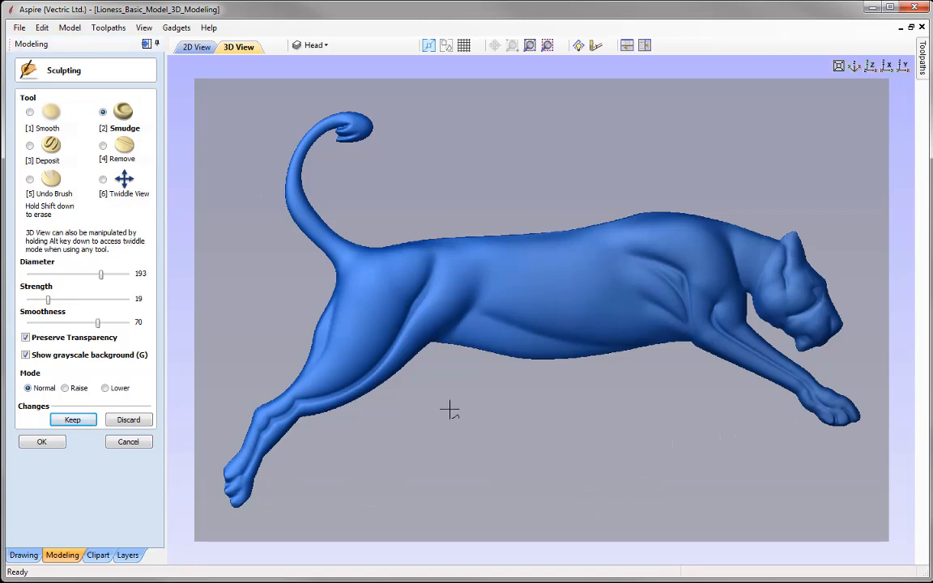
Step: Blend the lioness's cheek, jaw and ear base with the Smudge brush at diameter 51 and strength 33
click(103, 180)
middle_drag(616, 400, 332, 337)
scroll(474, 384, up, 4)
middle_drag(475, 381, 560, 537)
scroll(596, 523, up, 2)
middle_drag(687, 490, 665, 512)
scroll(665, 512, down, 1)
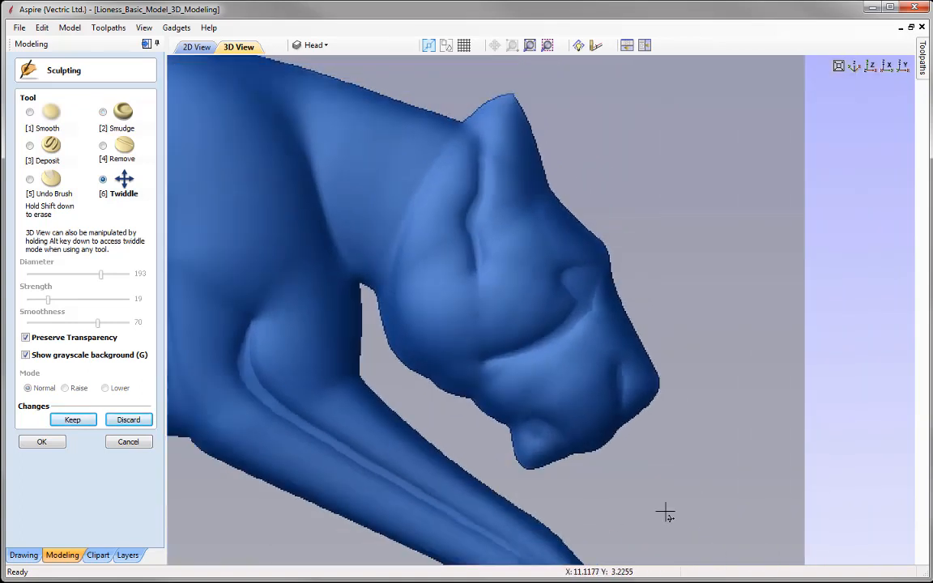
click(103, 116)
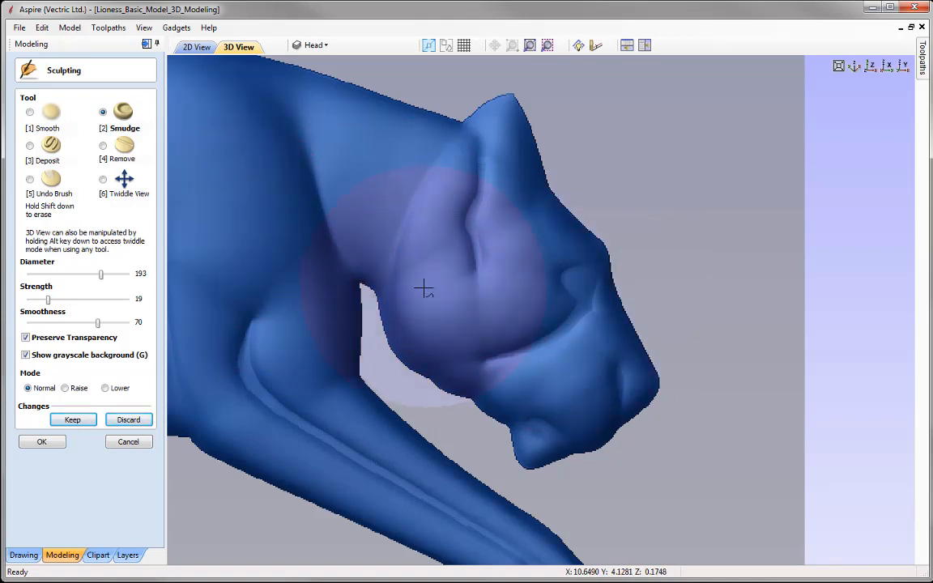
scroll(483, 282, down, 11)
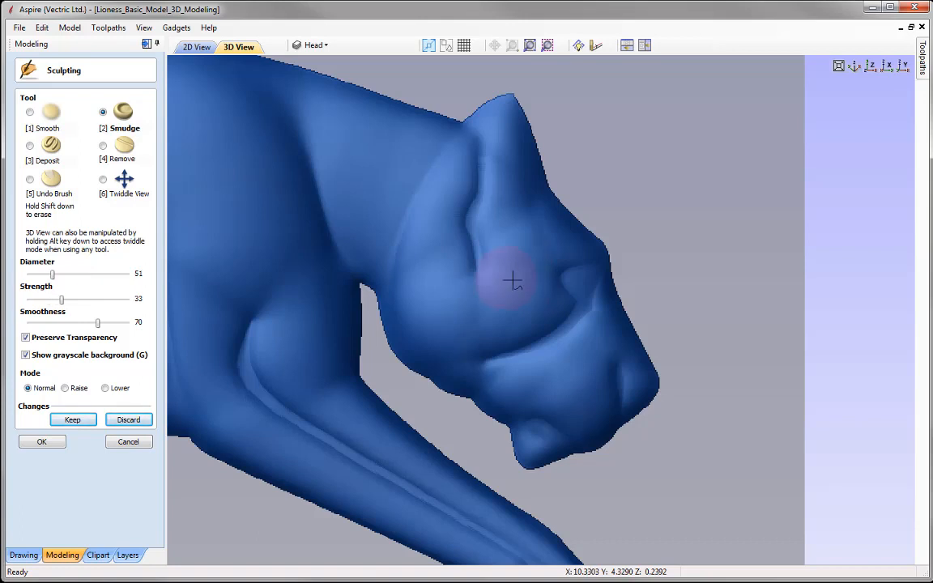
mouse_move(519, 225)
mouse_down()
mouse_move(537, 208)
mouse_move(520, 306)
mouse_move(433, 309)
mouse_move(431, 265)
mouse_move(463, 329)
mouse_move(500, 261)
mouse_move(505, 143)
mouse_move(537, 252)
mouse_move(547, 237)
mouse_move(539, 225)
mouse_move(537, 304)
mouse_move(488, 323)
mouse_move(439, 252)
mouse_move(442, 365)
mouse_move(481, 389)
mouse_move(563, 398)
mouse_move(594, 423)
mouse_move(594, 344)
mouse_move(606, 342)
mouse_move(646, 377)
mouse_move(617, 323)
mouse_move(635, 354)
mouse_move(554, 390)
mouse_move(506, 387)
mouse_move(421, 410)
mouse_up()
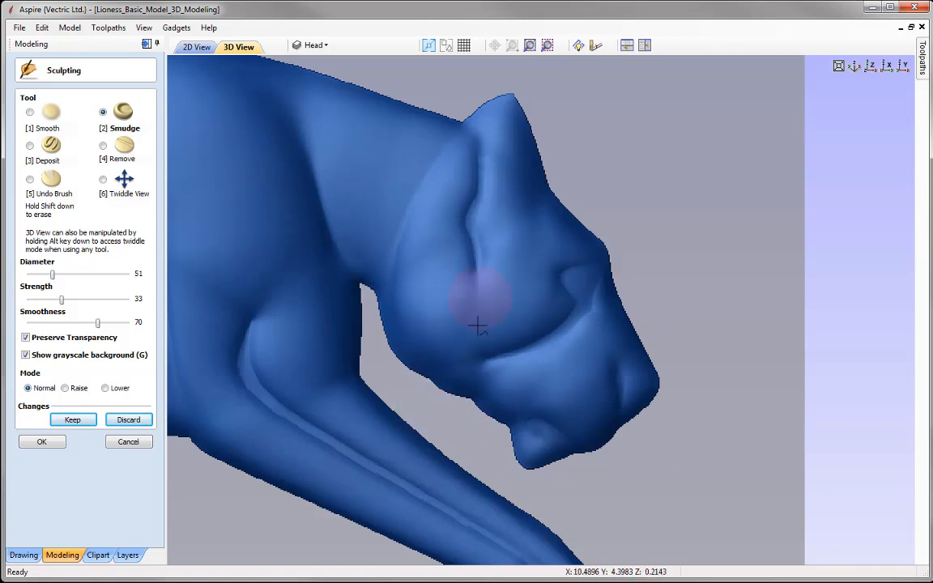
drag(493, 191, 499, 168)
drag(479, 277, 550, 472)
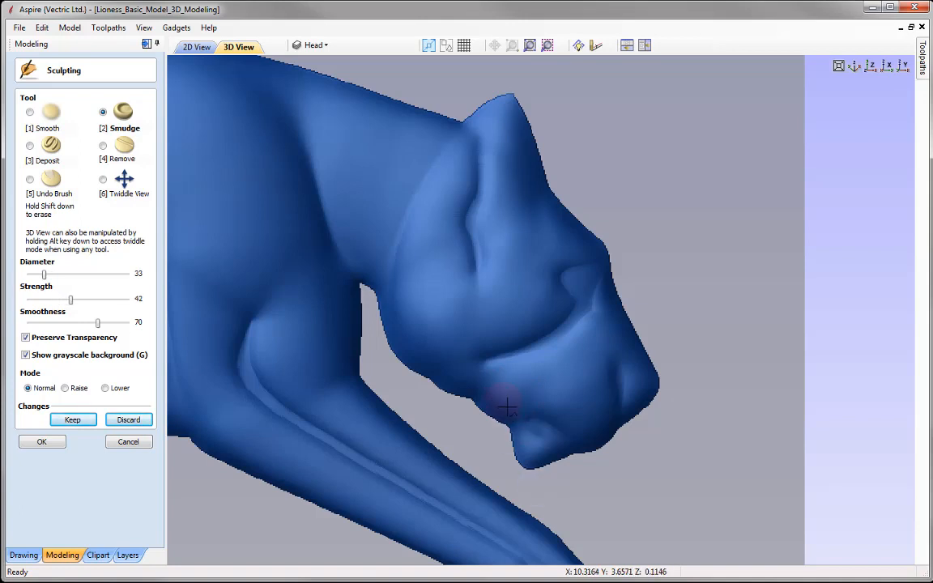
Step: Shape the chin and the mouth crease above it with the Smudge brush at diameter 39 and strength 42
mouse_move(517, 404)
mouse_down()
mouse_move(507, 401)
mouse_move(523, 436)
mouse_up()
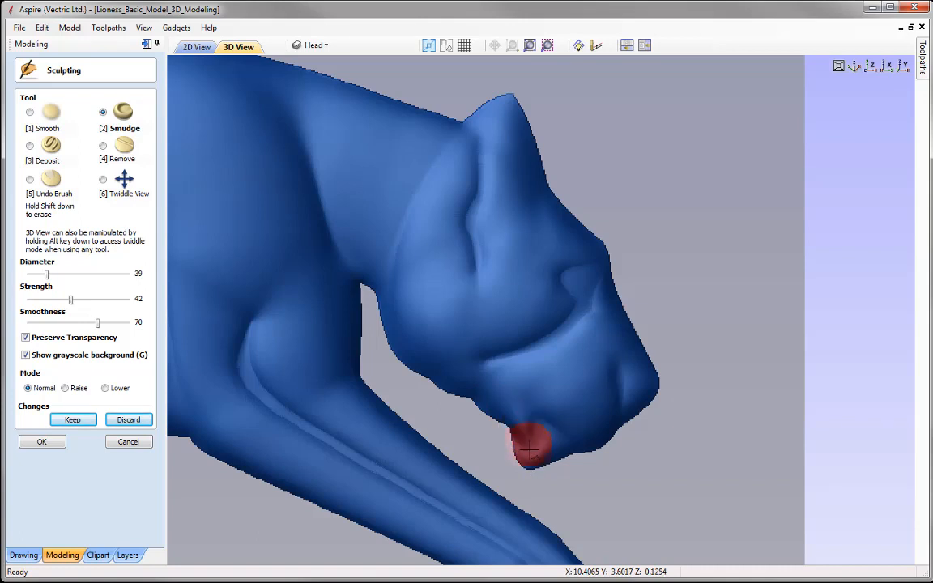
mouse_move(518, 423)
mouse_down()
mouse_move(512, 405)
mouse_move(541, 468)
mouse_move(541, 444)
mouse_move(528, 453)
mouse_move(525, 442)
mouse_move(530, 449)
mouse_move(538, 438)
mouse_move(526, 446)
mouse_move(561, 466)
mouse_move(574, 458)
mouse_up()
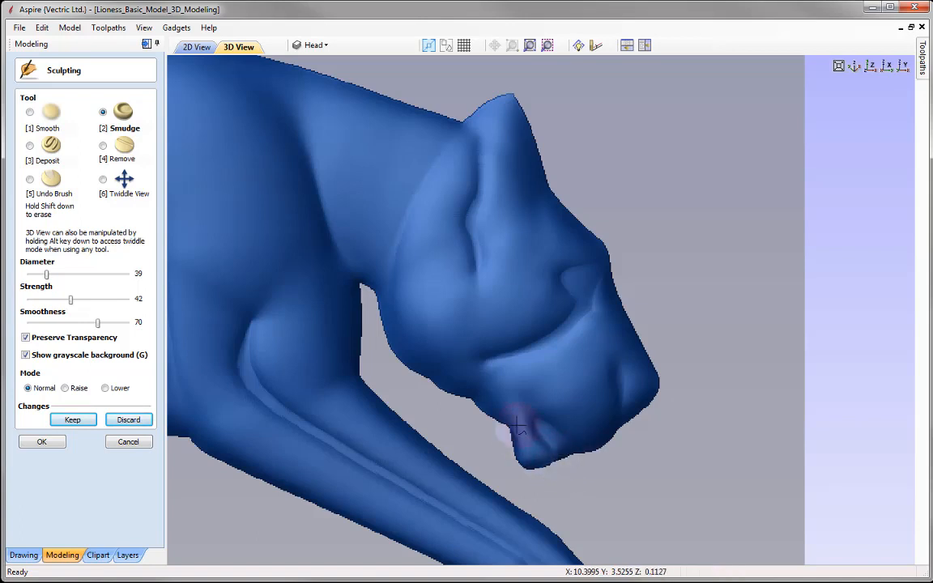
drag(534, 451, 542, 475)
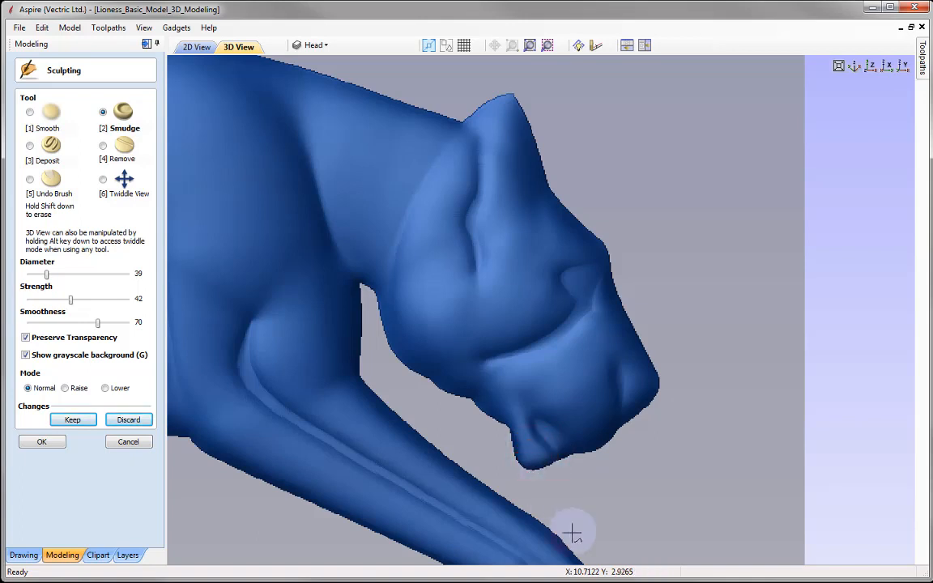
drag(539, 425, 587, 397)
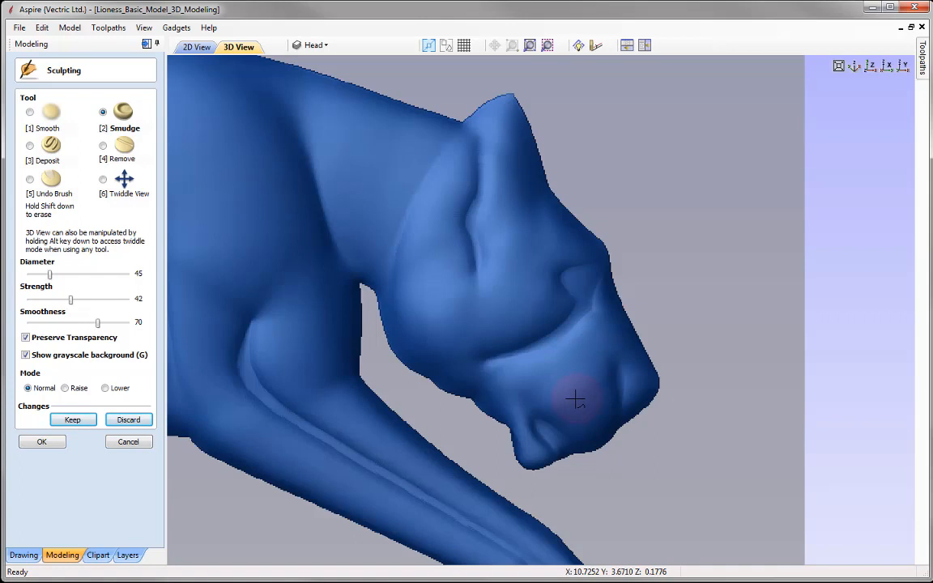
Step: Form the groove between muzzle and nose with the Smudge brush, enlarging its diameter to 45 and then 53
mouse_move(571, 399)
mouse_down()
mouse_move(585, 427)
mouse_move(592, 413)
mouse_move(576, 375)
mouse_move(590, 410)
mouse_move(586, 367)
mouse_up()
mouse_move(594, 413)
mouse_down()
mouse_move(580, 429)
mouse_move(562, 401)
mouse_move(624, 456)
mouse_move(599, 431)
mouse_move(573, 427)
mouse_move(608, 417)
mouse_move(594, 406)
mouse_up()
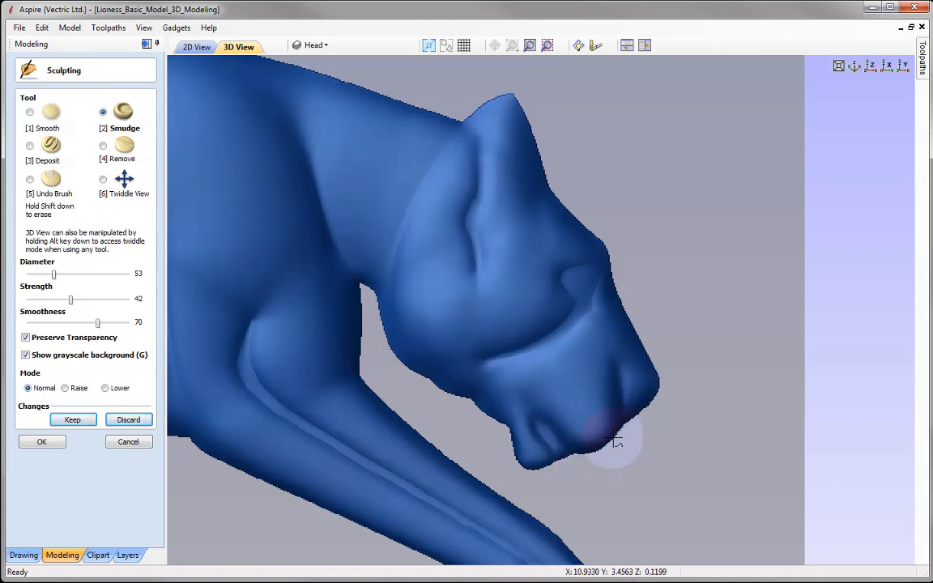
mouse_move(631, 362)
mouse_down()
mouse_move(641, 375)
mouse_move(624, 358)
mouse_move(630, 375)
mouse_move(670, 401)
mouse_move(635, 362)
mouse_move(631, 372)
mouse_move(663, 386)
mouse_move(642, 387)
mouse_move(652, 397)
mouse_up()
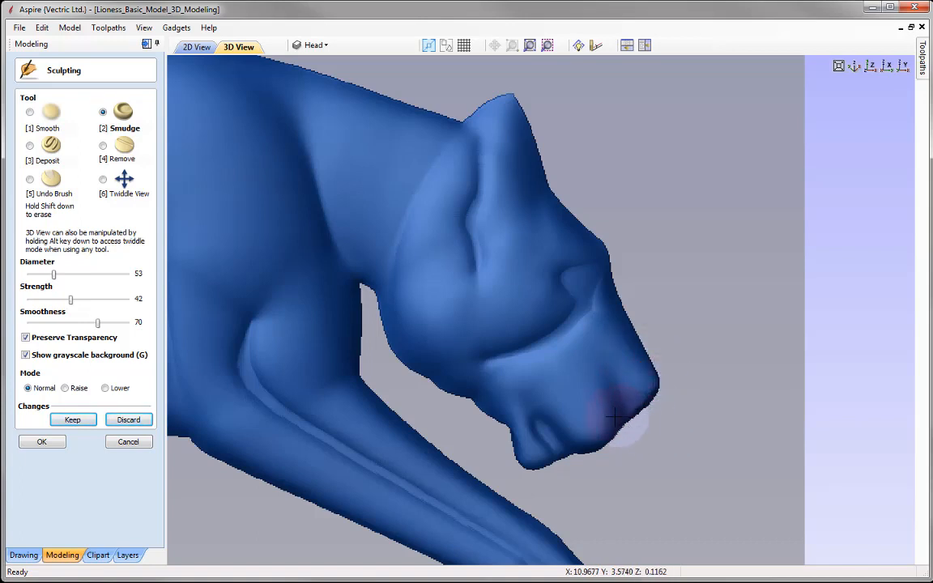
mouse_move(625, 400)
mouse_down()
mouse_move(605, 417)
mouse_move(612, 419)
mouse_up()
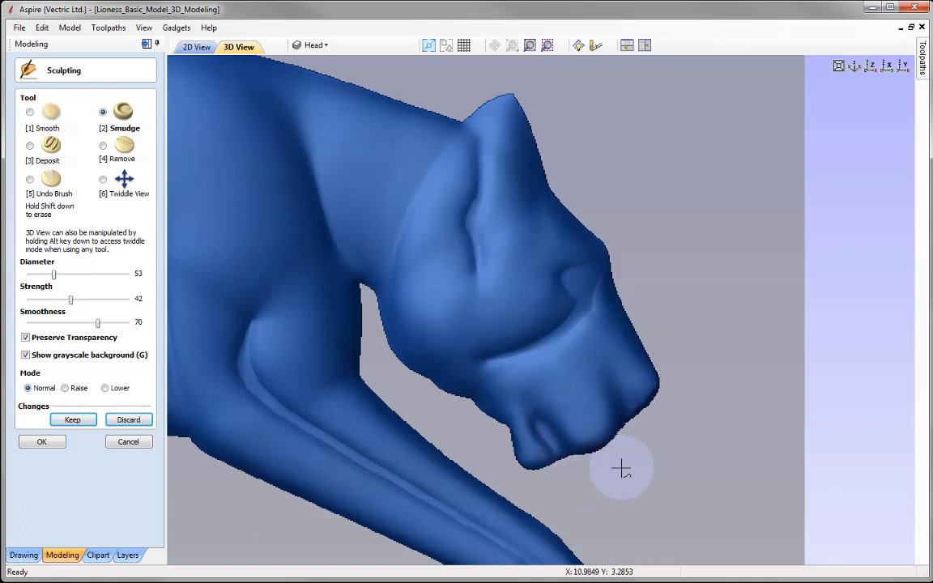
Step: Smudge from the muzzle's lower edge up into the cheek to round off the whisker pad
mouse_move(622, 470)
mouse_down()
mouse_move(610, 423)
mouse_move(559, 402)
mouse_move(556, 437)
mouse_move(598, 396)
mouse_move(590, 346)
mouse_move(570, 400)
mouse_move(522, 430)
mouse_move(598, 417)
mouse_move(611, 399)
mouse_move(586, 419)
mouse_move(597, 437)
mouse_move(566, 383)
mouse_up()
mouse_move(592, 446)
mouse_down()
mouse_move(554, 378)
mouse_move(606, 460)
mouse_move(557, 404)
mouse_move(523, 384)
mouse_up()
drag(585, 466, 551, 393)
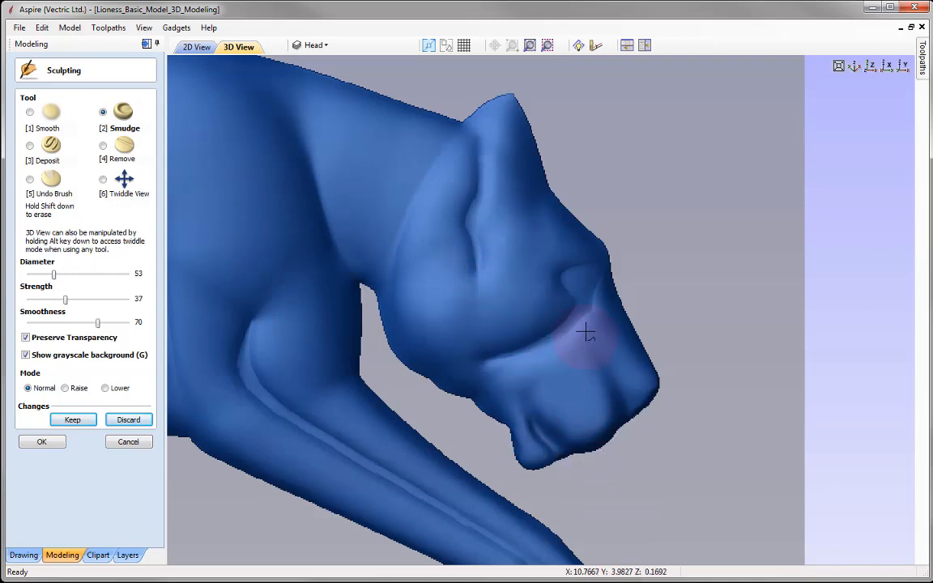
Step: Blend the bridge of the nose into the eye socket with the Smudge brush, lowering its strength to 32
mouse_move(625, 334)
mouse_down()
mouse_move(594, 302)
mouse_move(589, 275)
mouse_up()
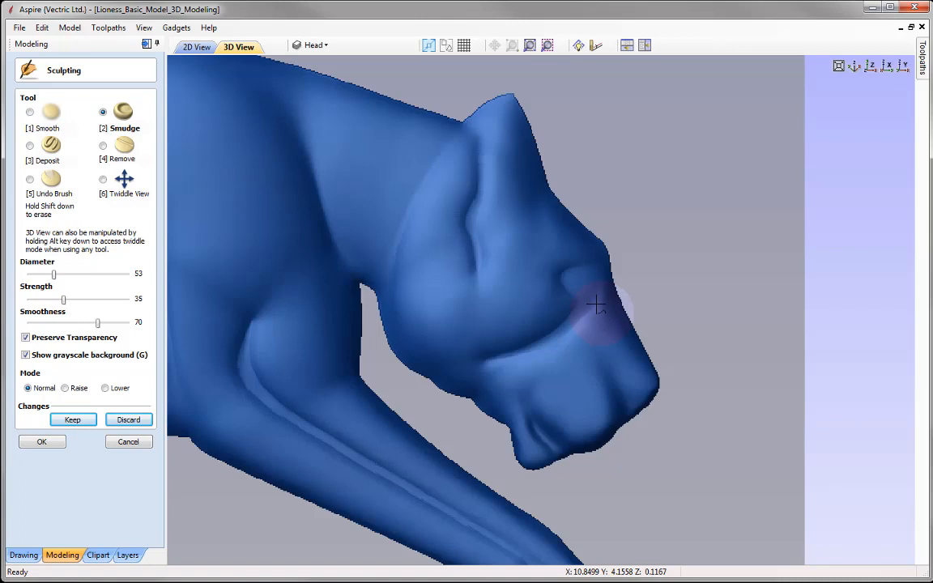
mouse_move(600, 300)
mouse_down()
mouse_move(581, 271)
mouse_move(585, 284)
mouse_up()
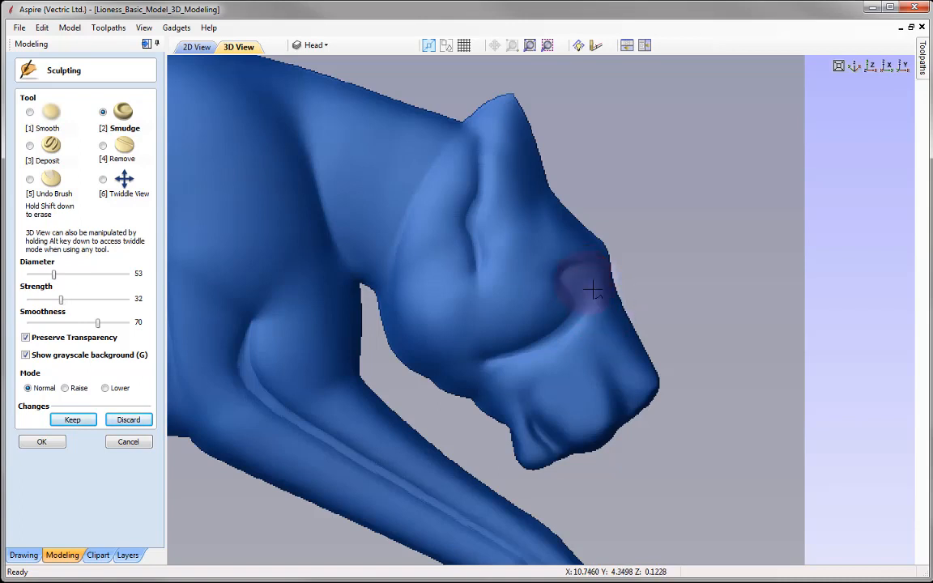
mouse_move(591, 298)
mouse_down()
mouse_move(575, 275)
mouse_move(576, 286)
mouse_up()
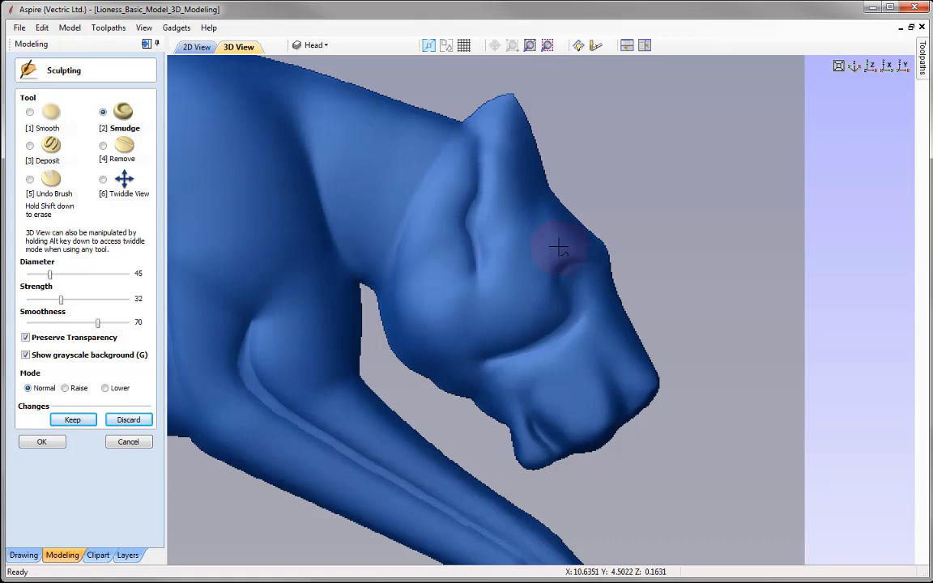
Step: Shape the brow ridge above the eye socket and soften the cheek with the Smudge brush at strength 36, enlarging its diameter to 53
mouse_move(549, 254)
mouse_down()
mouse_move(581, 240)
mouse_move(592, 260)
mouse_move(589, 238)
mouse_move(594, 256)
mouse_move(609, 260)
mouse_move(604, 251)
mouse_move(568, 272)
mouse_move(549, 246)
mouse_up()
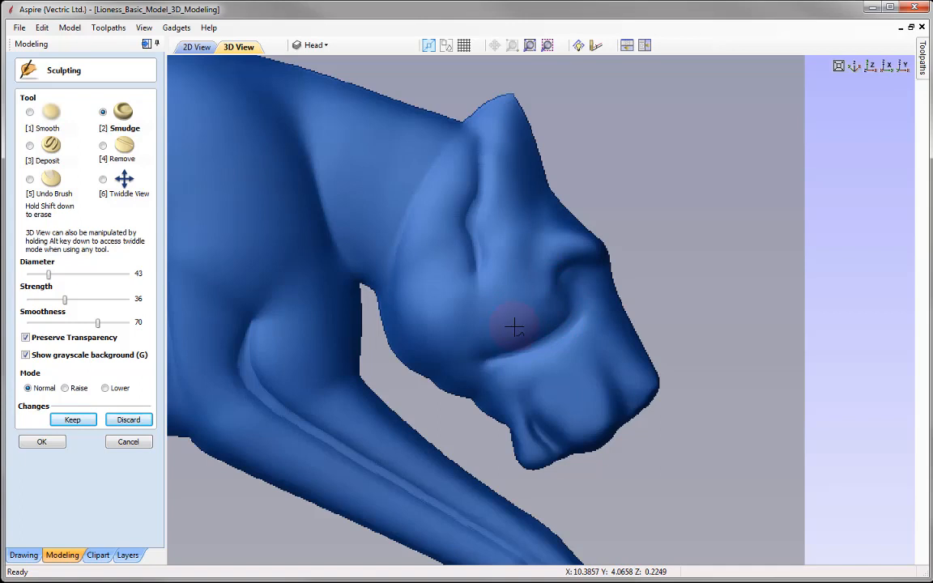
scroll(531, 321, up, 1)
mouse_move(528, 312)
mouse_down()
mouse_move(560, 320)
mouse_move(500, 318)
mouse_move(512, 326)
mouse_move(549, 304)
mouse_up()
mouse_move(519, 363)
mouse_down()
mouse_move(551, 302)
mouse_move(489, 329)
mouse_move(466, 379)
mouse_up()
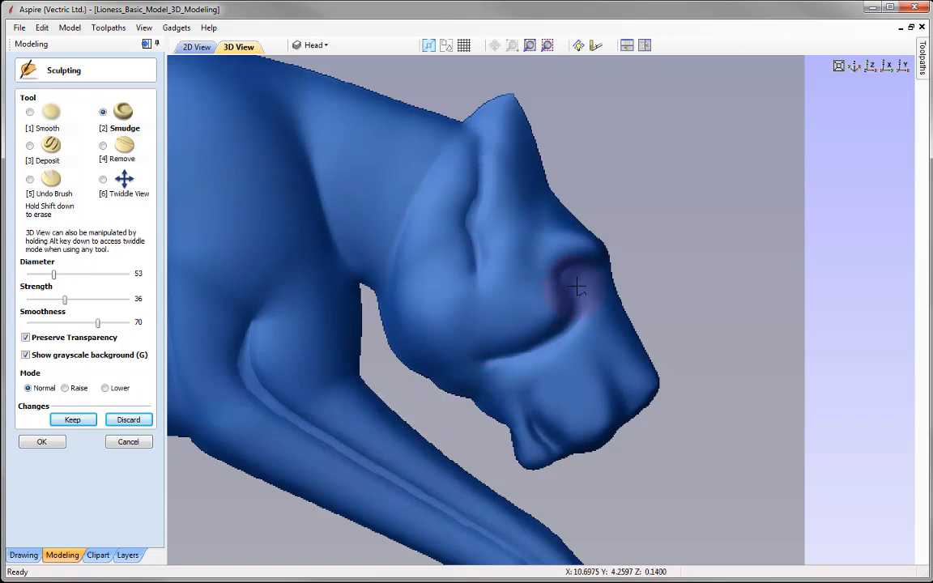
mouse_move(577, 286)
mouse_down()
mouse_move(605, 286)
mouse_move(526, 260)
mouse_move(546, 238)
mouse_move(572, 241)
mouse_move(537, 255)
mouse_move(549, 254)
mouse_up()
drag(527, 312, 545, 316)
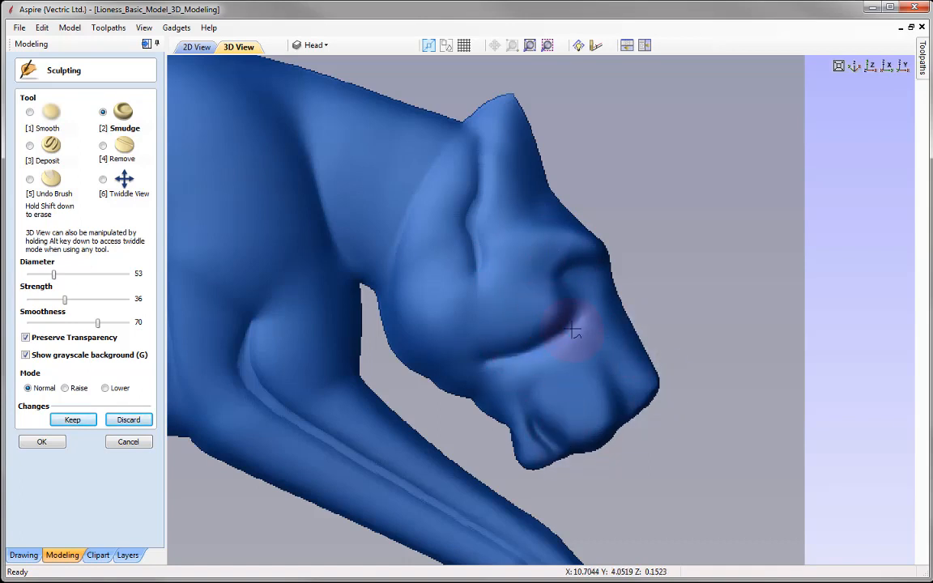
Step: Sharpen the crease between the cheek and the muzzle with the Smudge brush, reducing its diameter to 37
scroll(569, 343, down, 6)
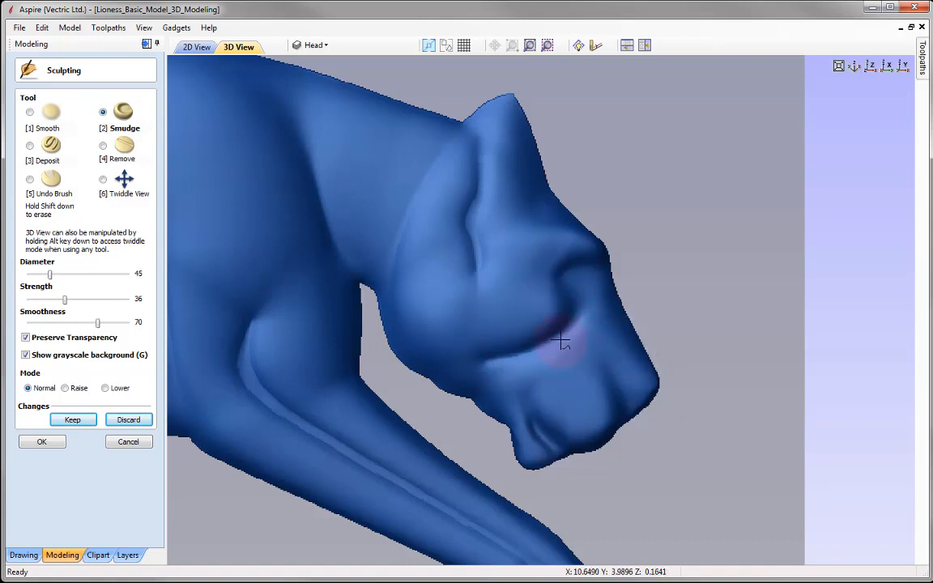
scroll(576, 340, down, 2)
mouse_move(572, 340)
mouse_down()
mouse_move(560, 339)
mouse_move(573, 337)
mouse_move(575, 317)
mouse_move(558, 350)
mouse_move(500, 363)
mouse_up()
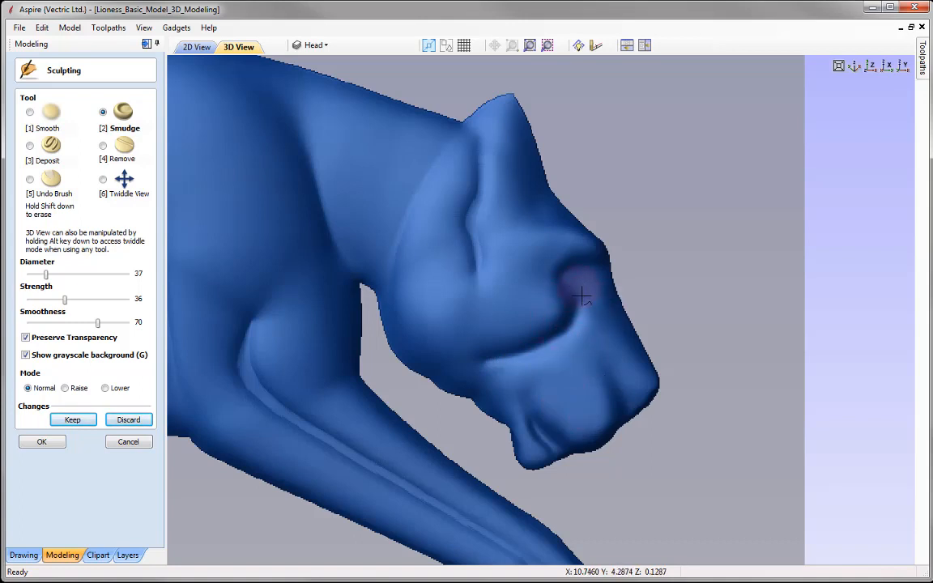
Step: Build up a small eyeball in the eye socket with the Deposit brush at diameter 23 and strength 82, and keep the changes
click(33, 147)
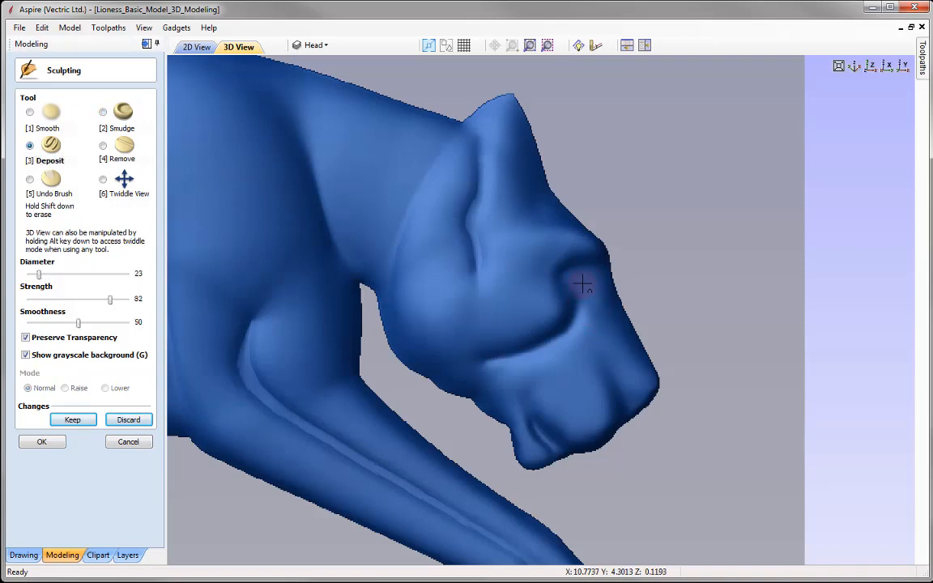
drag(580, 283, 581, 280)
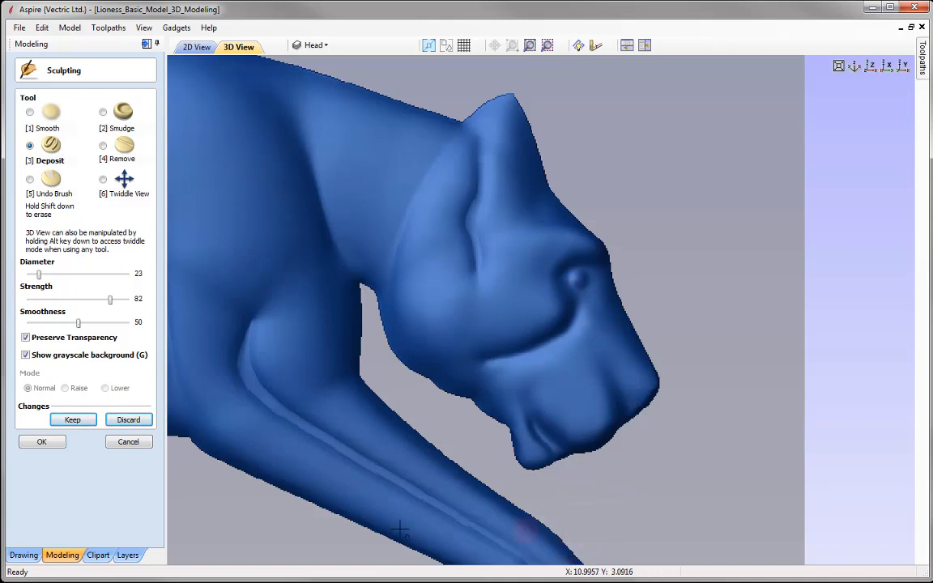
click(82, 423)
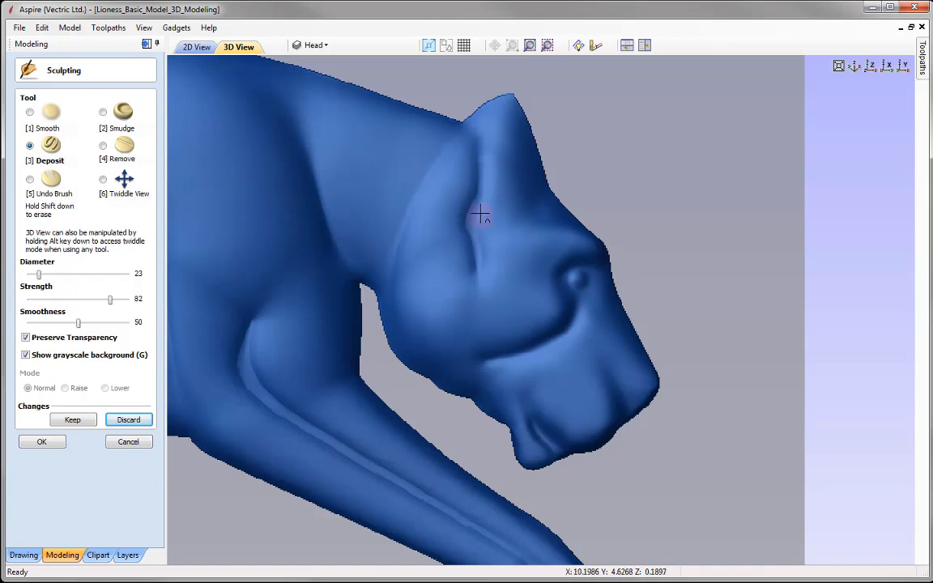
Step: Hollow out the insides of both ears with the Remove brush at diameter 41 and strength 33
click(104, 147)
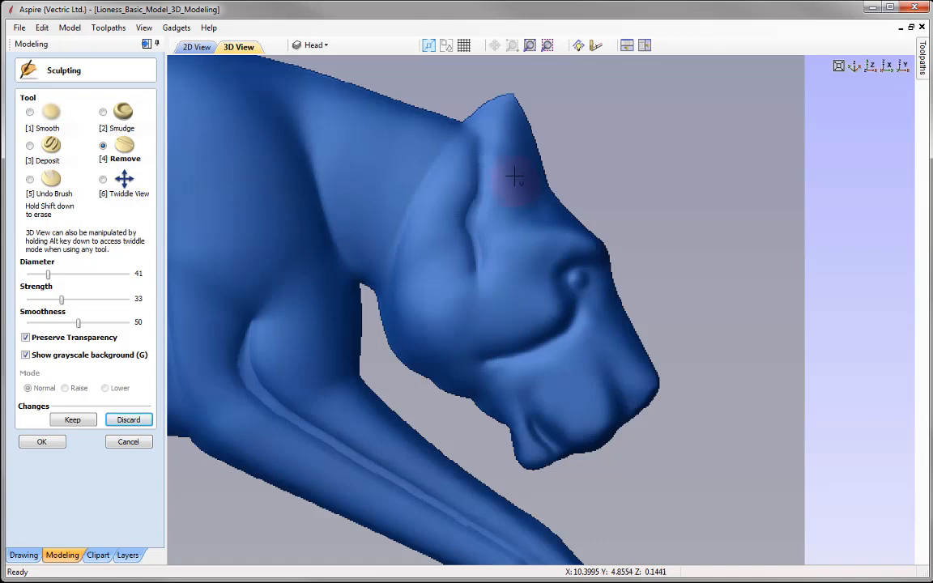
mouse_move(506, 144)
mouse_down()
mouse_move(513, 200)
mouse_move(496, 134)
mouse_move(507, 204)
mouse_move(502, 144)
mouse_up()
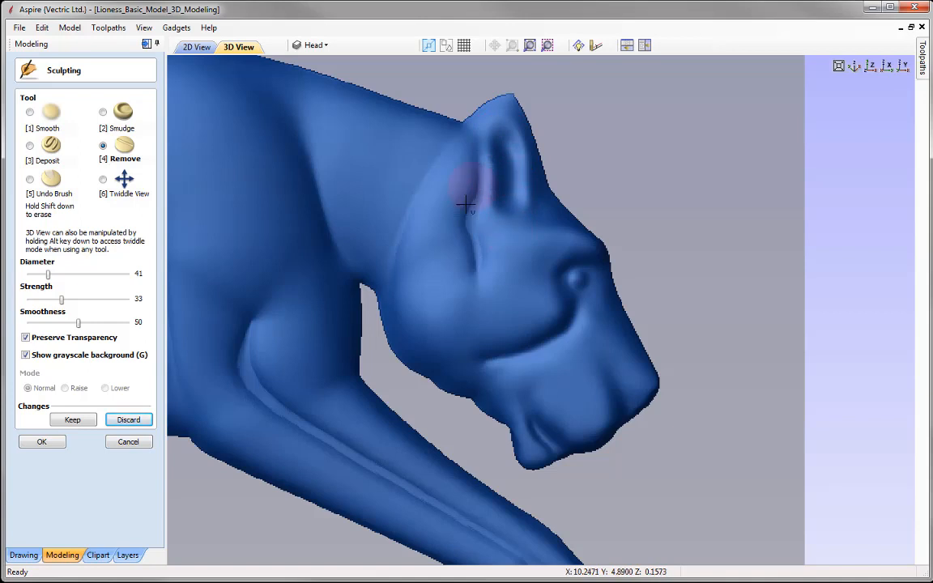
mouse_move(457, 170)
mouse_down()
mouse_move(444, 201)
mouse_move(465, 165)
mouse_move(435, 261)
mouse_up()
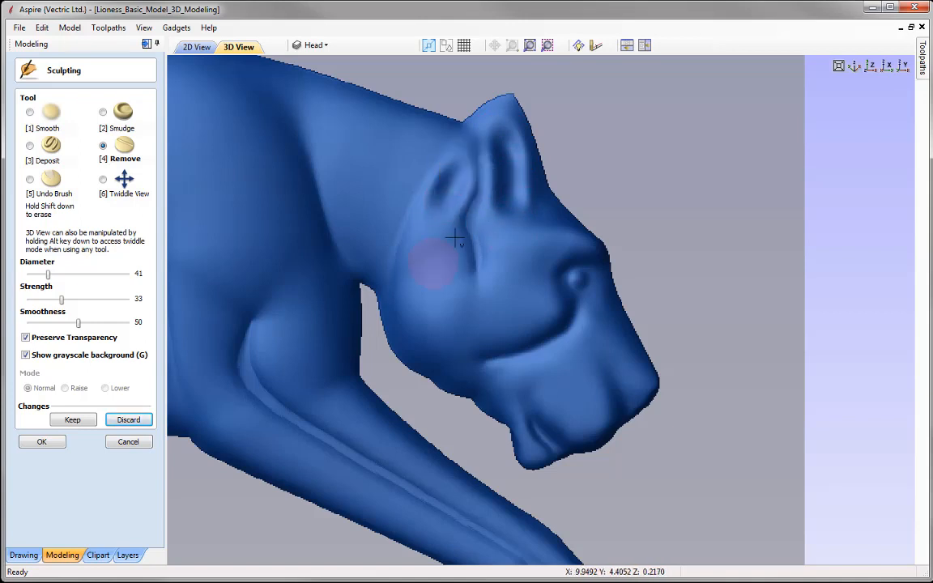
drag(465, 196, 459, 180)
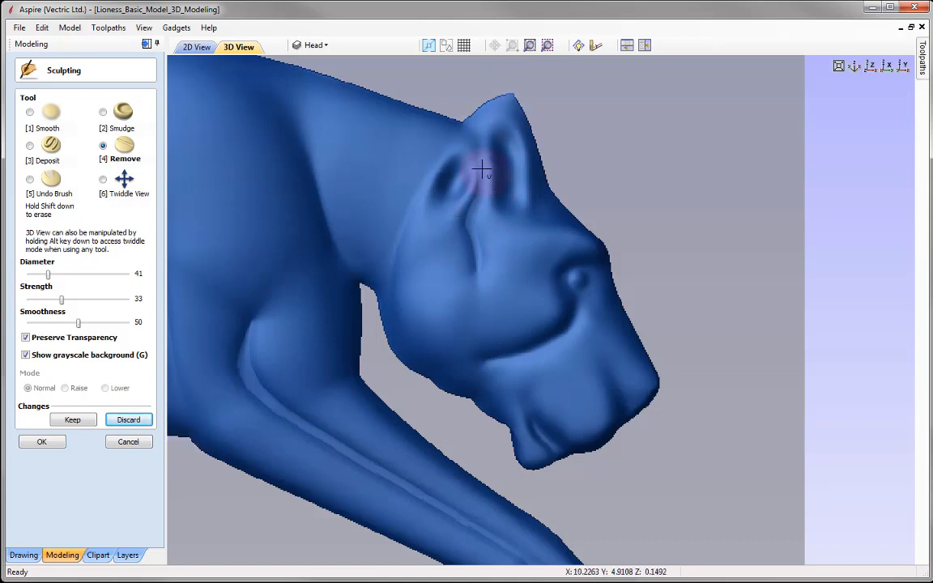
Step: Extend the hollows of both ears up toward their tips with the Smudge brush at diameter 41 and strength 32
click(103, 113)
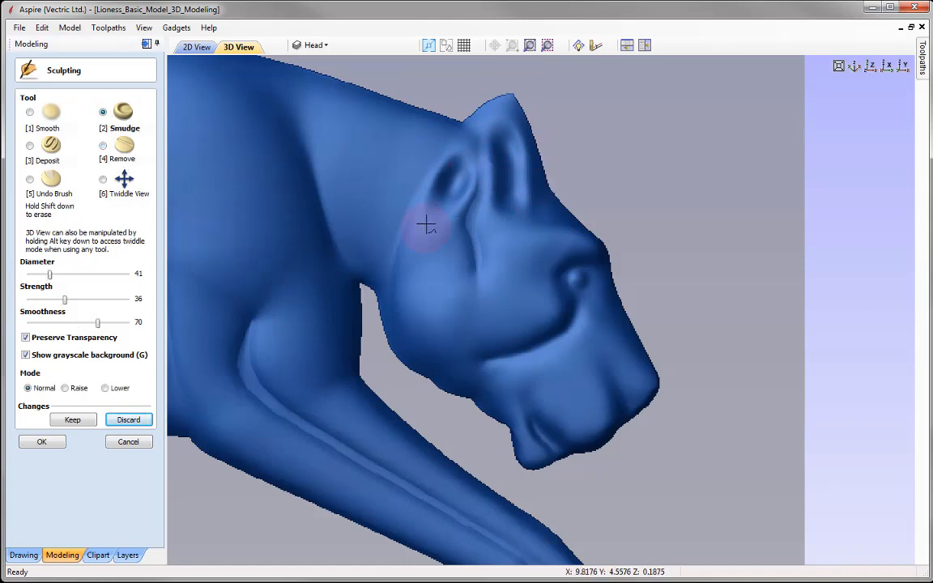
key(Down)
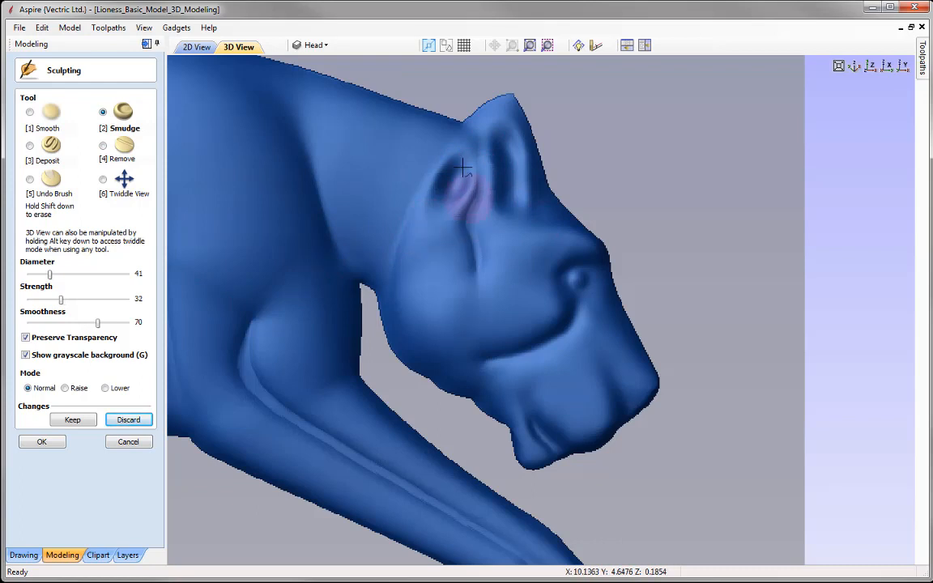
mouse_move(461, 168)
mouse_down()
mouse_move(486, 135)
mouse_move(455, 150)
mouse_move(471, 152)
mouse_move(489, 108)
mouse_move(452, 156)
mouse_move(473, 139)
mouse_up()
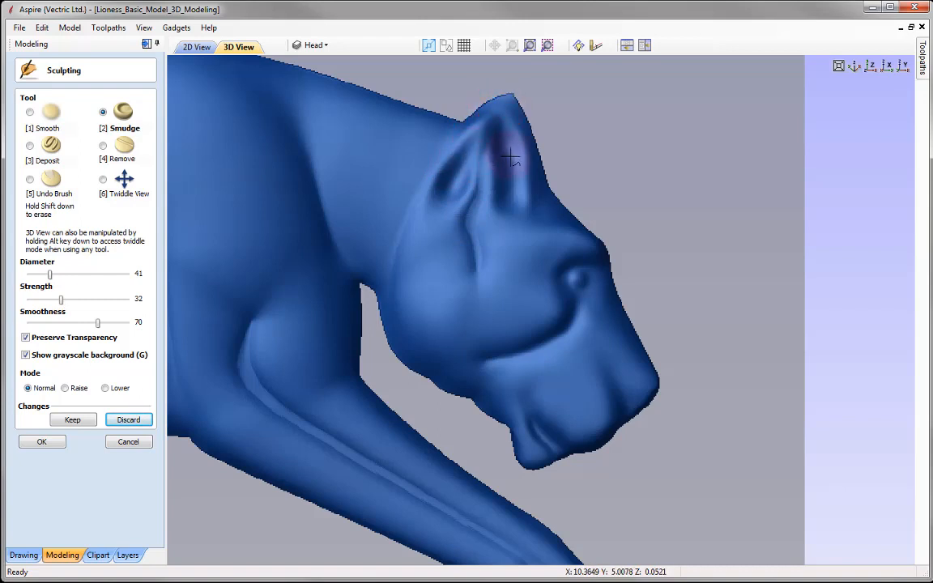
mouse_move(511, 158)
mouse_down()
mouse_move(504, 114)
mouse_move(515, 169)
mouse_move(500, 125)
mouse_move(508, 129)
mouse_move(513, 168)
mouse_move(485, 126)
mouse_move(483, 142)
mouse_move(488, 95)
mouse_move(531, 181)
mouse_move(494, 144)
mouse_move(485, 108)
mouse_move(500, 127)
mouse_move(509, 97)
mouse_up()
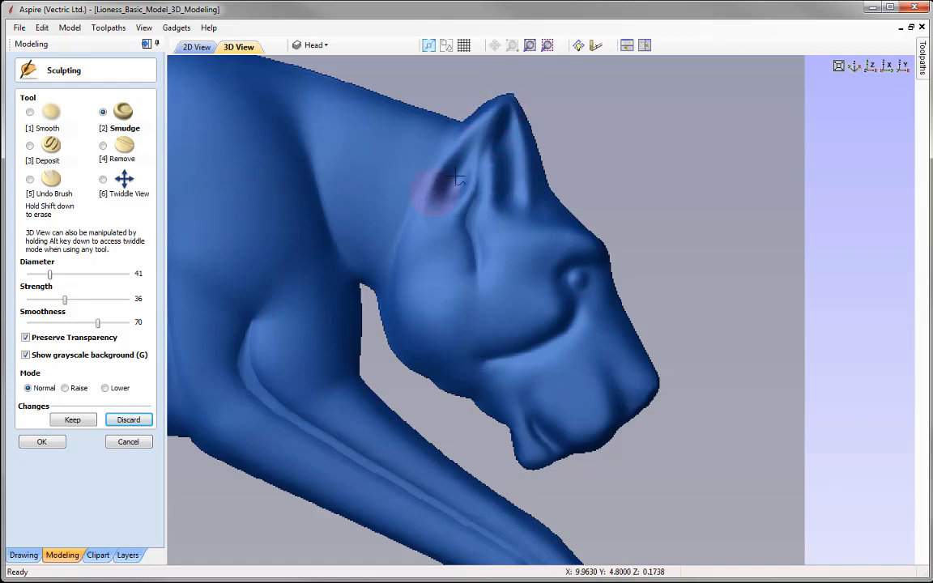
Step: Refine the rims and lower folds of both ears with the Smudge brush at strength 36
mouse_move(460, 183)
mouse_down()
mouse_move(478, 159)
mouse_move(442, 183)
mouse_move(439, 197)
mouse_up()
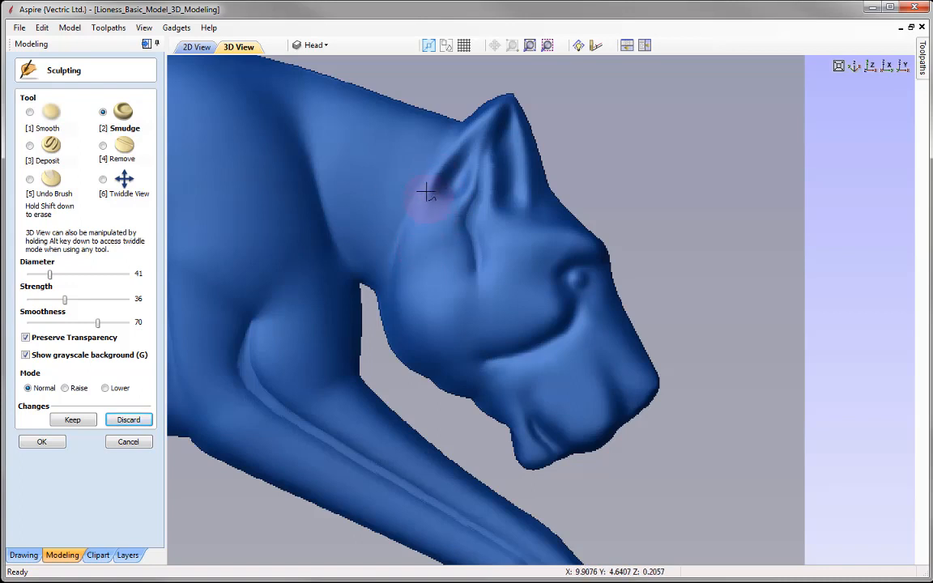
drag(404, 200, 408, 189)
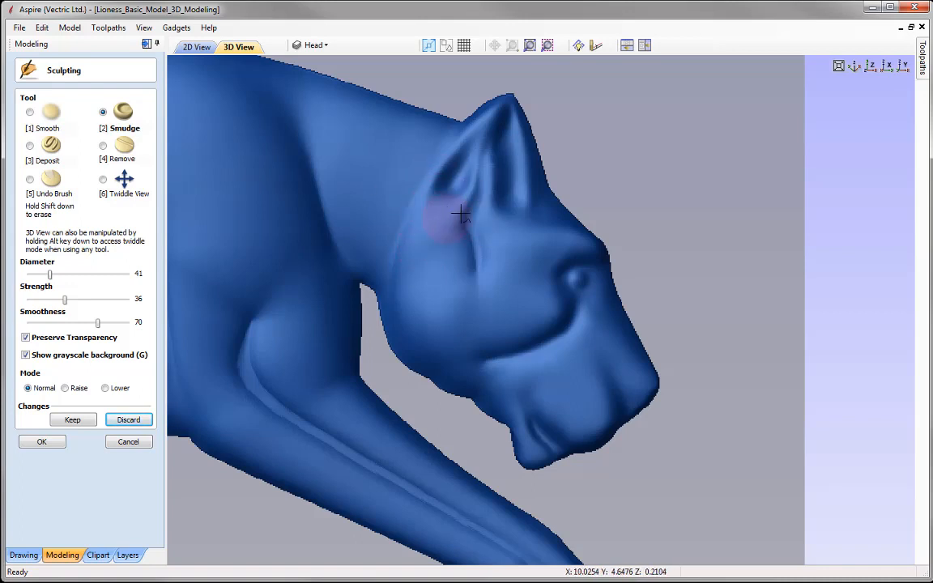
mouse_move(461, 210)
mouse_down()
mouse_move(471, 196)
mouse_move(438, 214)
mouse_move(436, 201)
mouse_move(470, 231)
mouse_move(502, 210)
mouse_move(503, 197)
mouse_move(489, 194)
mouse_move(495, 209)
mouse_move(517, 216)
mouse_move(506, 196)
mouse_move(521, 182)
mouse_move(533, 197)
mouse_move(504, 197)
mouse_move(547, 196)
mouse_move(530, 203)
mouse_move(511, 180)
mouse_move(490, 185)
mouse_move(521, 182)
mouse_move(537, 202)
mouse_move(527, 208)
mouse_move(519, 198)
mouse_up()
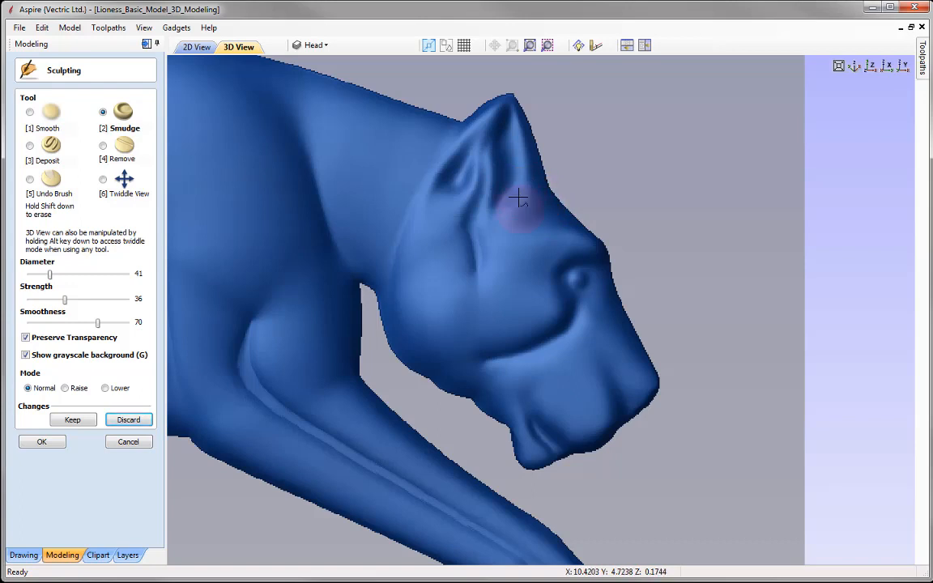
mouse_move(466, 160)
mouse_down()
mouse_move(454, 156)
mouse_move(451, 165)
mouse_move(502, 131)
mouse_move(524, 200)
mouse_up()
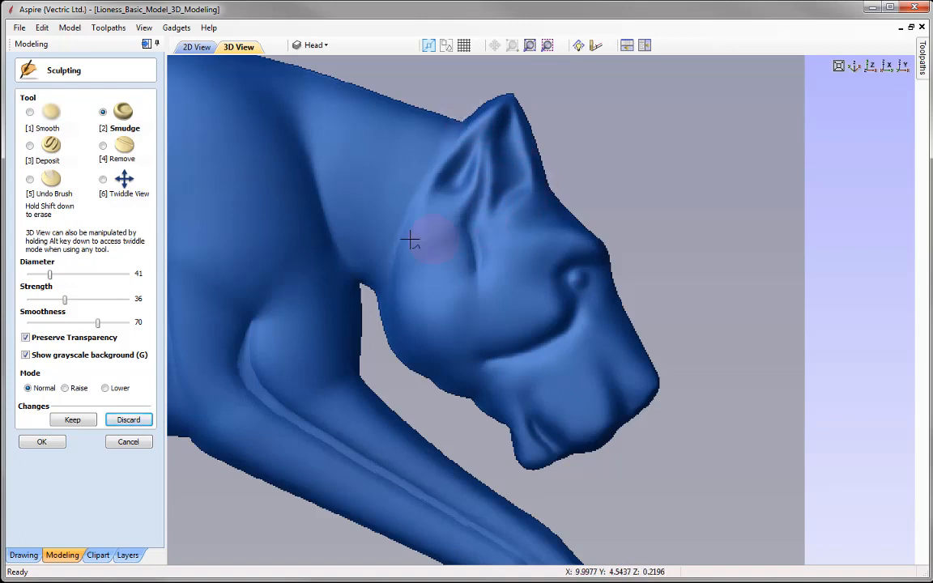
Step: Soften the crease below the ears, the muzzle and the jaw edge at the neck with the Smooth brush at strength 14
click(31, 112)
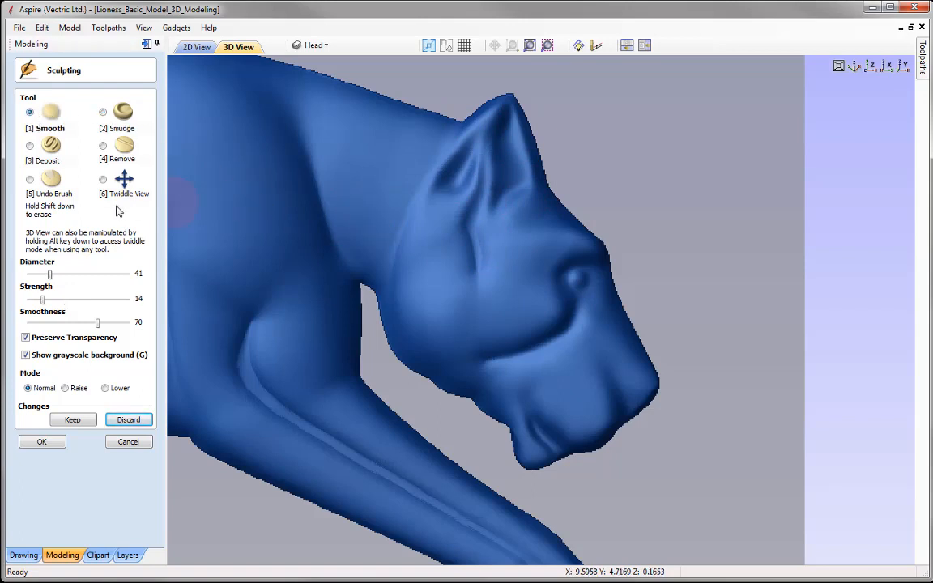
mouse_move(473, 276)
mouse_down()
mouse_move(488, 245)
mouse_move(480, 264)
mouse_move(481, 229)
mouse_move(472, 254)
mouse_up()
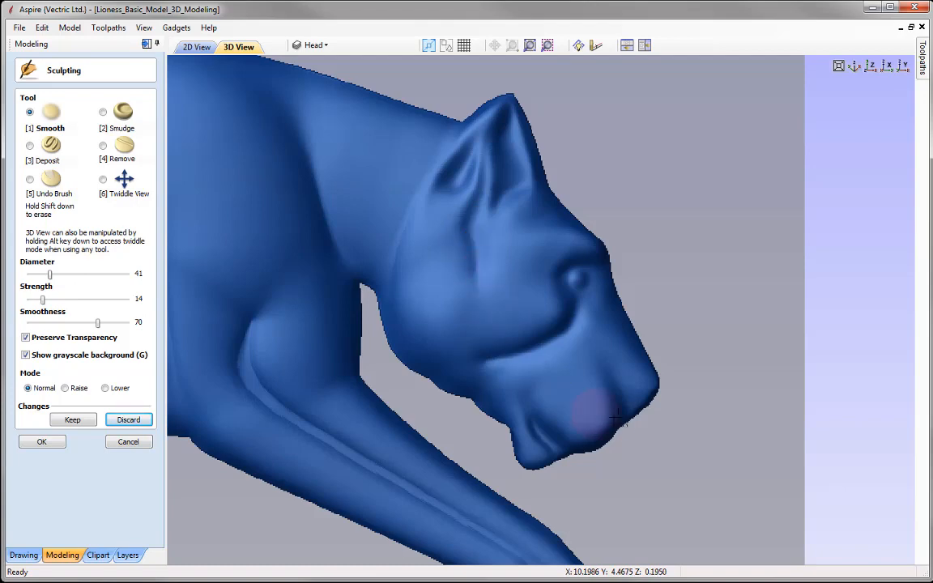
mouse_move(616, 395)
mouse_down()
mouse_move(649, 375)
mouse_move(641, 392)
mouse_move(663, 401)
mouse_move(581, 463)
mouse_up()
mouse_move(391, 294)
mouse_down()
mouse_move(407, 270)
mouse_move(392, 216)
mouse_move(421, 180)
mouse_move(395, 269)
mouse_move(383, 246)
mouse_move(344, 235)
mouse_up()
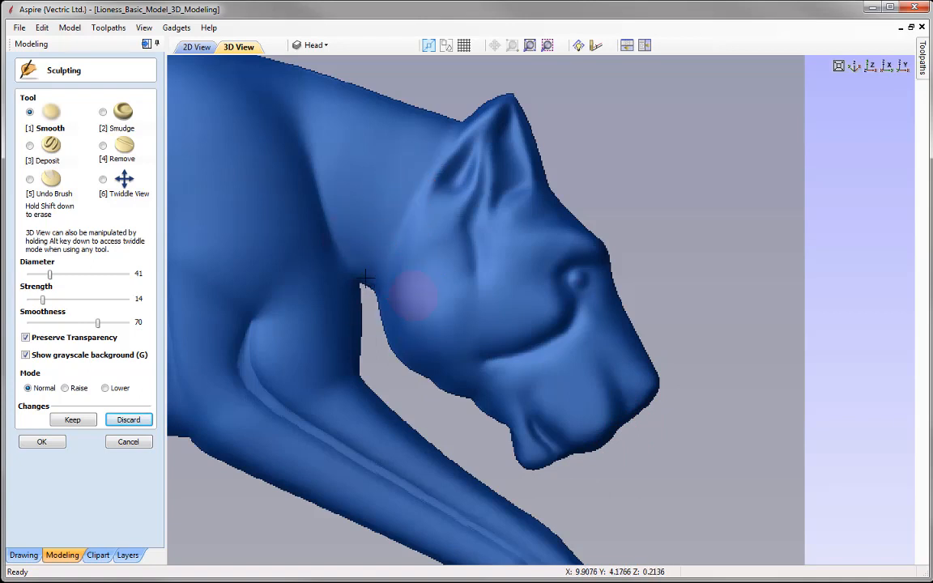
Step: Blend the back of the head into the neck with the Smudge brush at diameter 59 and strength 18
click(103, 113)
drag(43, 299, 57, 275)
mouse_move(353, 234)
mouse_down()
mouse_move(390, 249)
mouse_move(391, 230)
mouse_move(389, 259)
mouse_move(393, 226)
mouse_move(402, 259)
mouse_move(385, 259)
mouse_up()
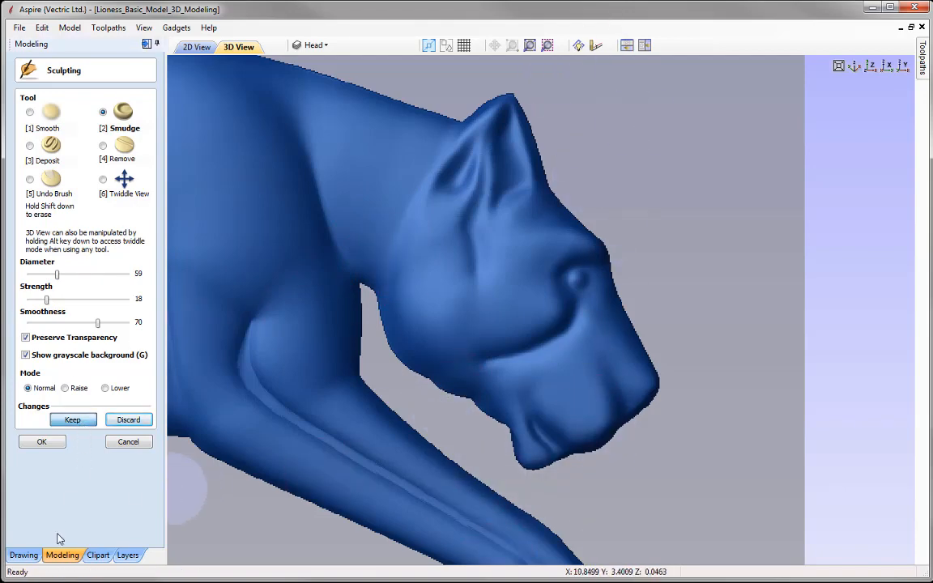
Step: Soften the shoulder folds and the tendon lines along the front leg with the Smooth brush at diameter 59 and strength 14
double_click(773, 407)
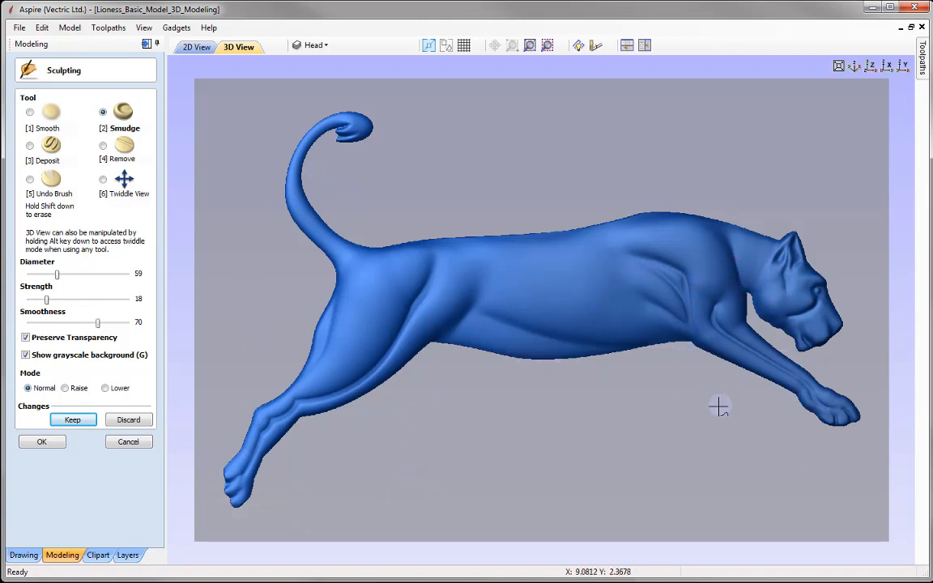
click(30, 113)
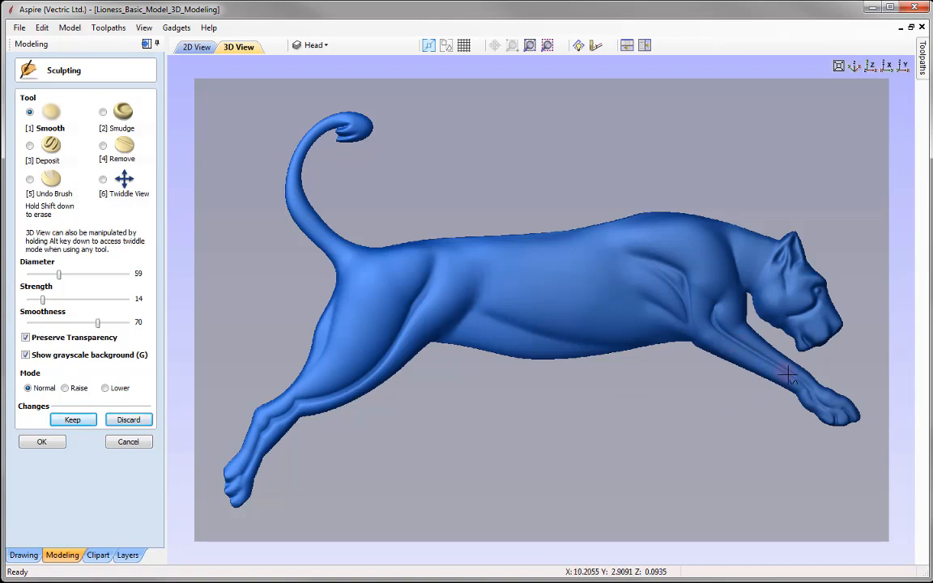
click(103, 180)
scroll(478, 380, up, 5)
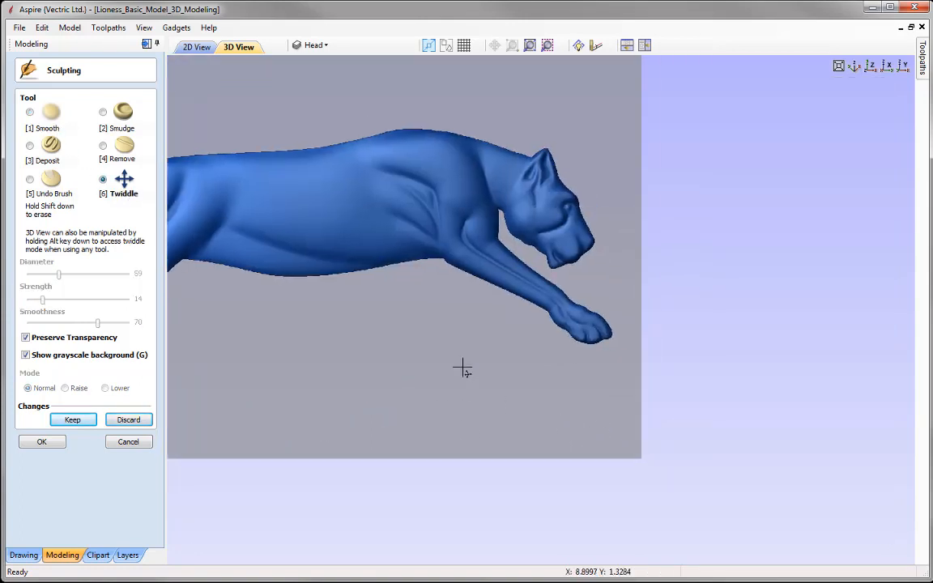
scroll(494, 394, up, 3)
scroll(452, 454, up, 3)
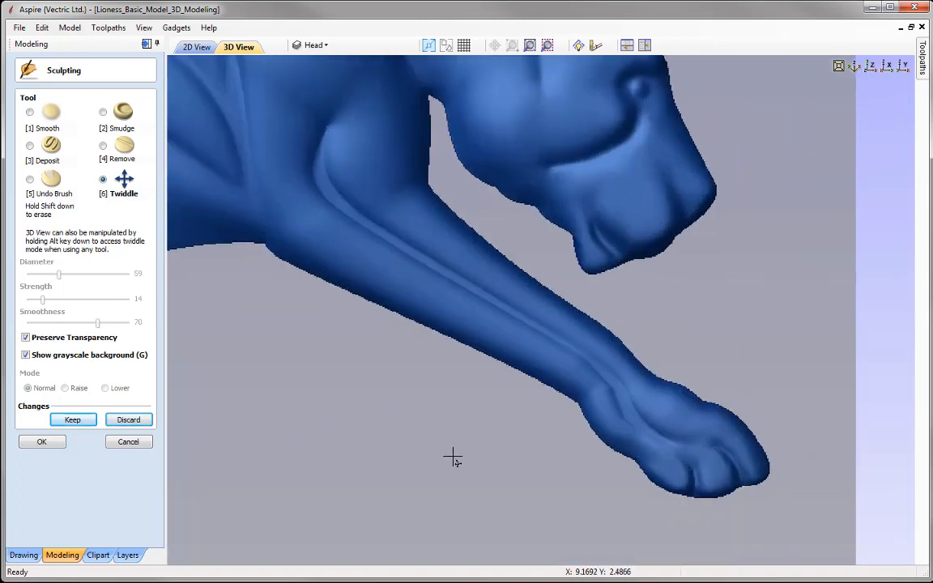
click(30, 113)
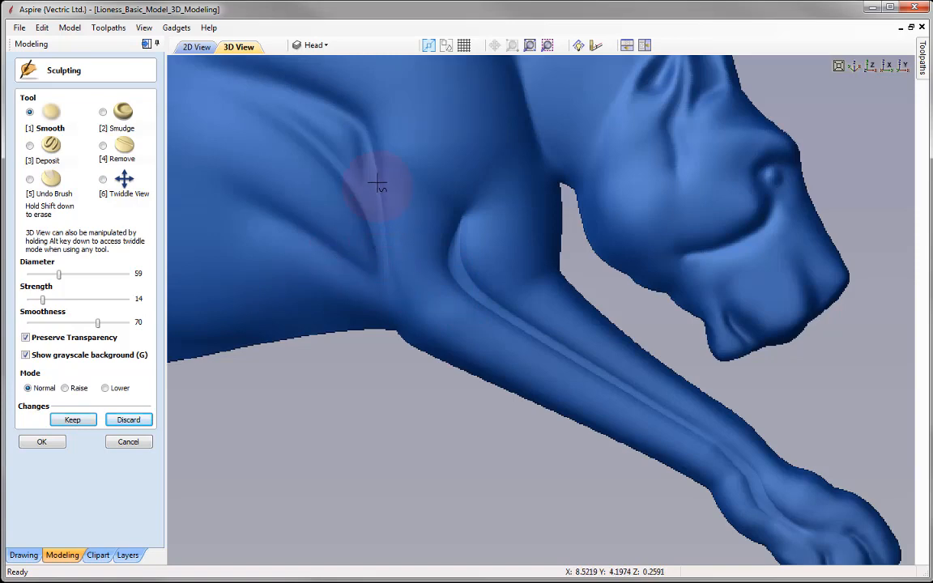
mouse_move(378, 185)
mouse_down()
mouse_move(375, 128)
mouse_move(358, 139)
mouse_move(518, 331)
mouse_move(639, 381)
mouse_move(681, 431)
mouse_move(769, 497)
mouse_move(662, 411)
mouse_move(479, 306)
mouse_move(444, 240)
mouse_move(459, 199)
mouse_move(415, 164)
mouse_move(487, 180)
mouse_move(436, 167)
mouse_move(415, 175)
mouse_up()
Step: Soften the muscle creases of the thigh and hind leg with the Smooth brush at diameter 59 and strength 14
click(103, 180)
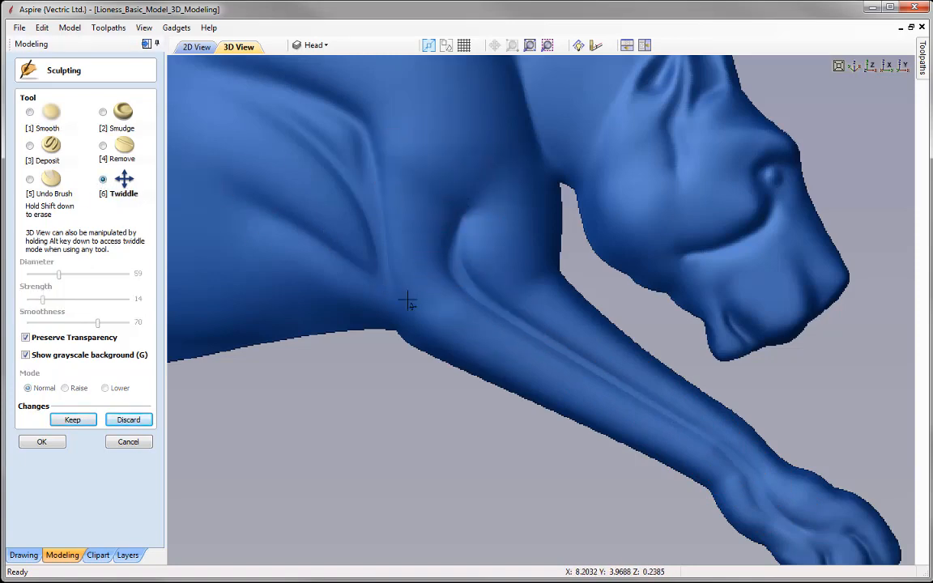
middle_drag(408, 300, 500, 362)
right_drag(500, 362, 503, 311)
middle_drag(528, 309, 585, 285)
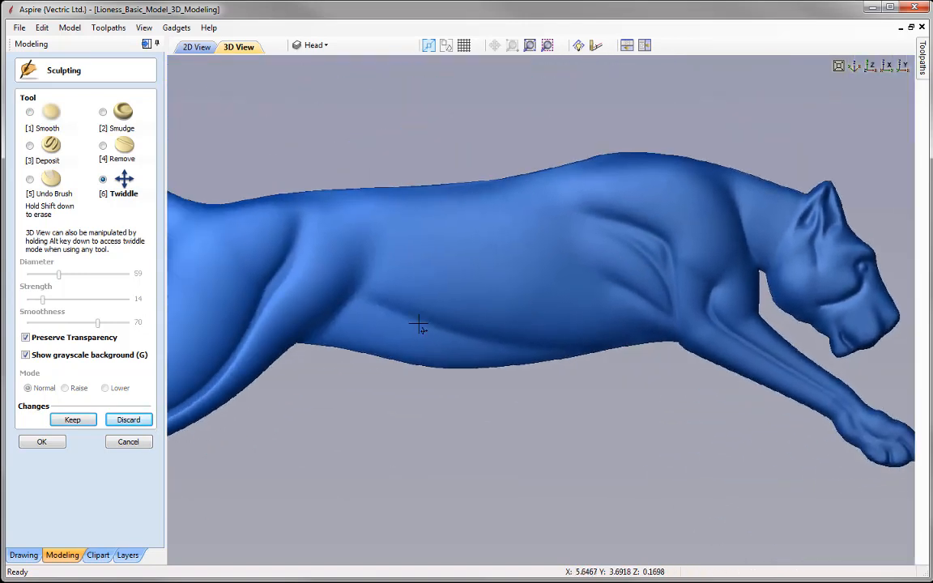
middle_drag(494, 324, 637, 313)
middle_drag(476, 358, 548, 264)
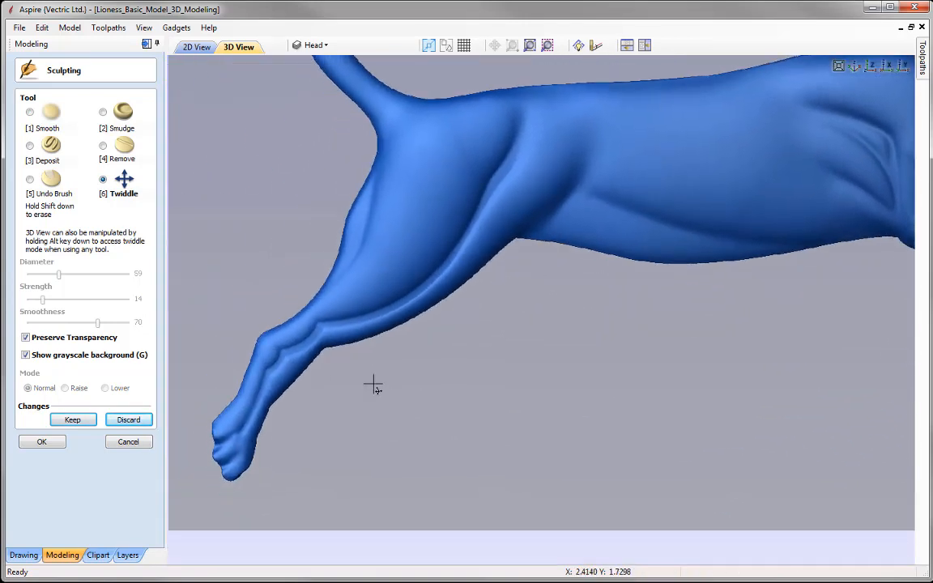
scroll(384, 384, up, 2)
middle_drag(398, 386, 422, 389)
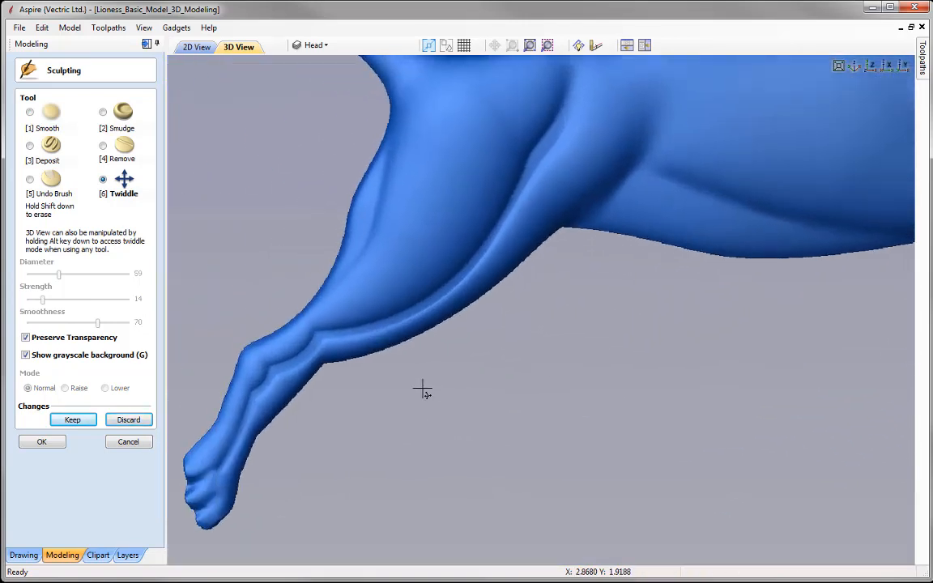
click(30, 112)
mouse_move(552, 130)
mouse_down()
mouse_move(482, 234)
mouse_move(494, 234)
mouse_move(372, 324)
mouse_move(328, 329)
mouse_move(260, 398)
mouse_move(219, 460)
mouse_move(308, 318)
mouse_move(343, 324)
mouse_move(444, 281)
mouse_move(554, 146)
mouse_move(503, 188)
mouse_up()
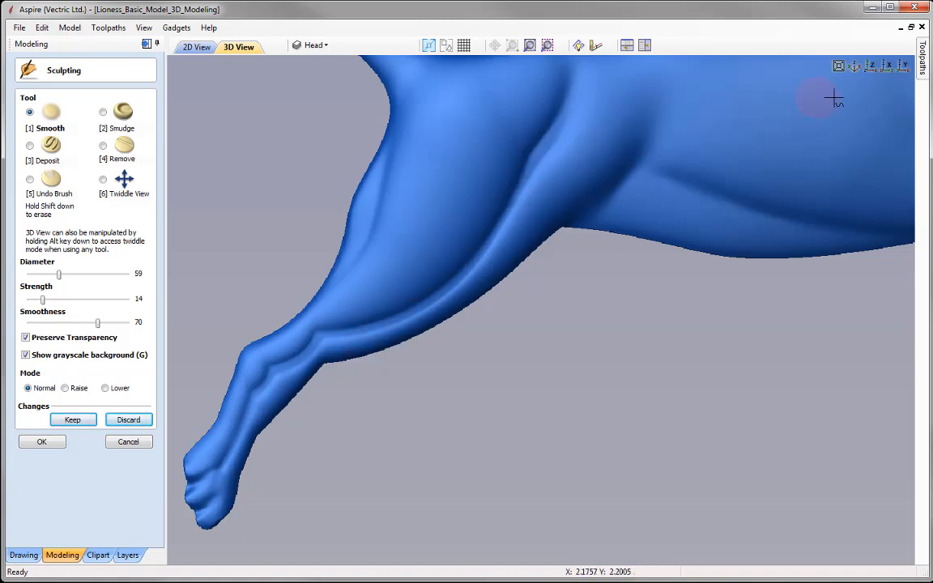
click(103, 192)
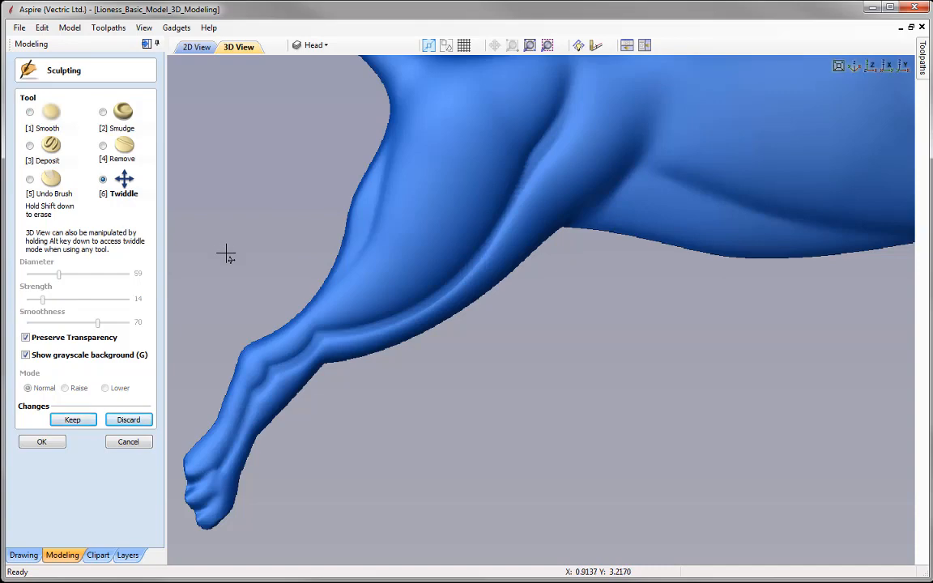
Step: Keep the sculpting changes made to the lioness model and finish the sculpting session with the model viewed straight from above
key(F6)
drag(537, 396, 559, 418)
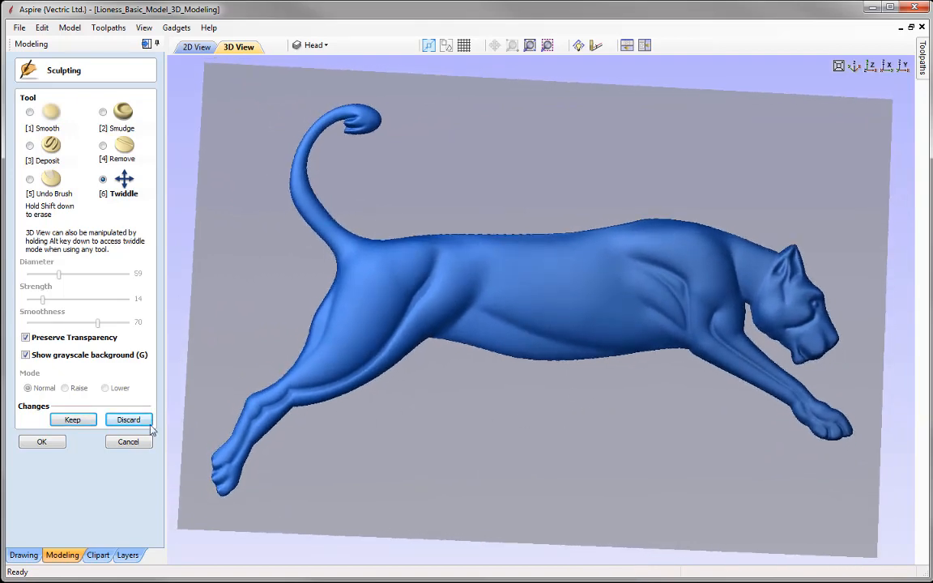
click(73, 420)
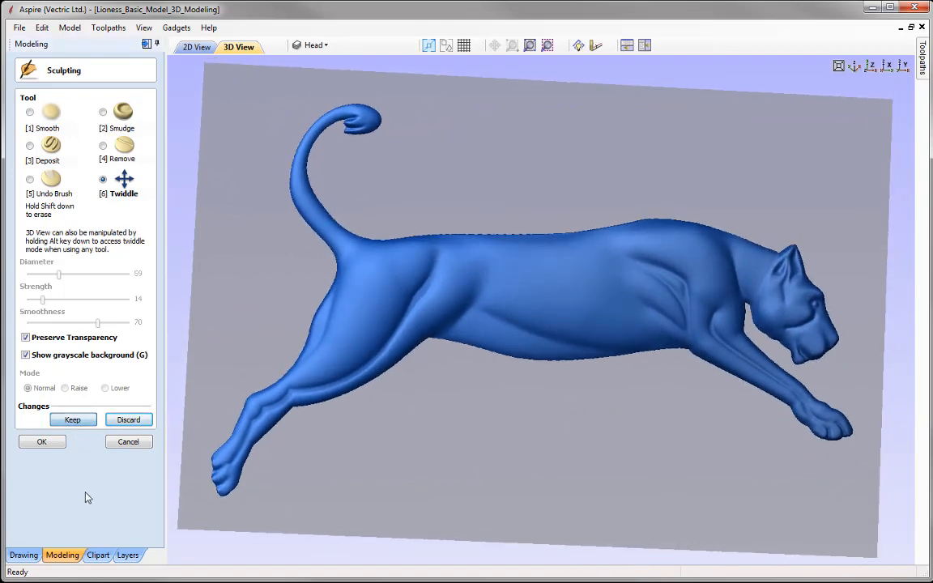
click(872, 68)
click(50, 442)
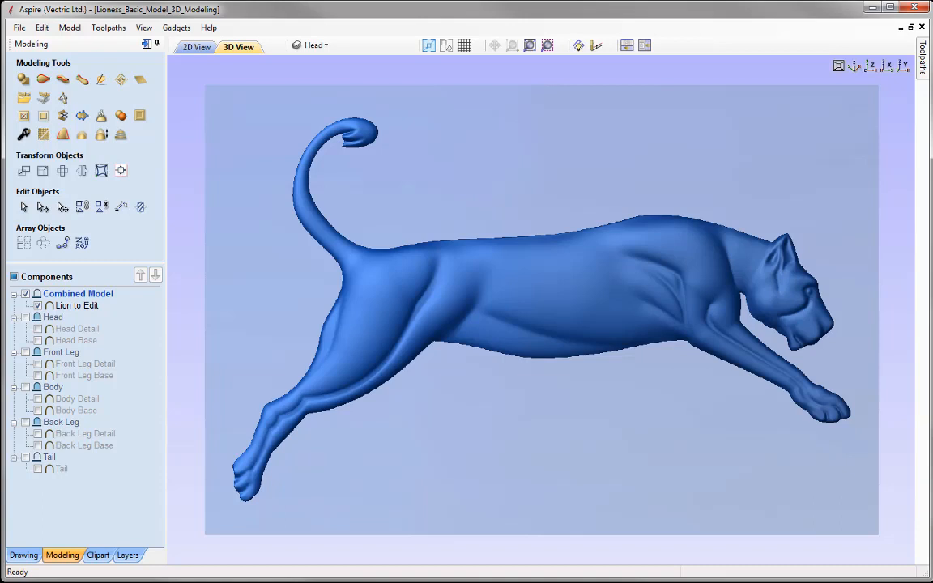
Step: Save a copy of the model as Lioness_3D_Modeling.crv3d in the Lioness_FILES folder
click(19, 27)
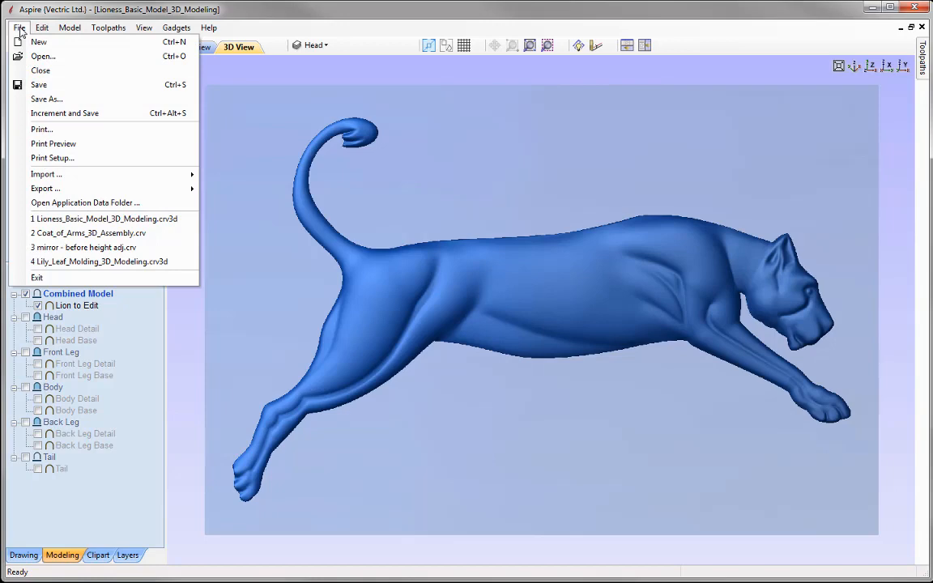
click(37, 97)
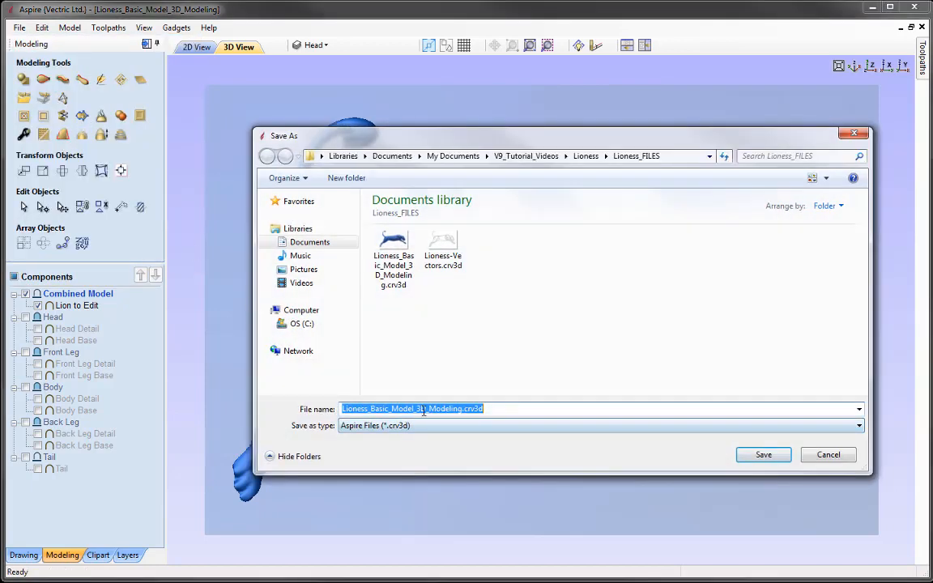
click(418, 409)
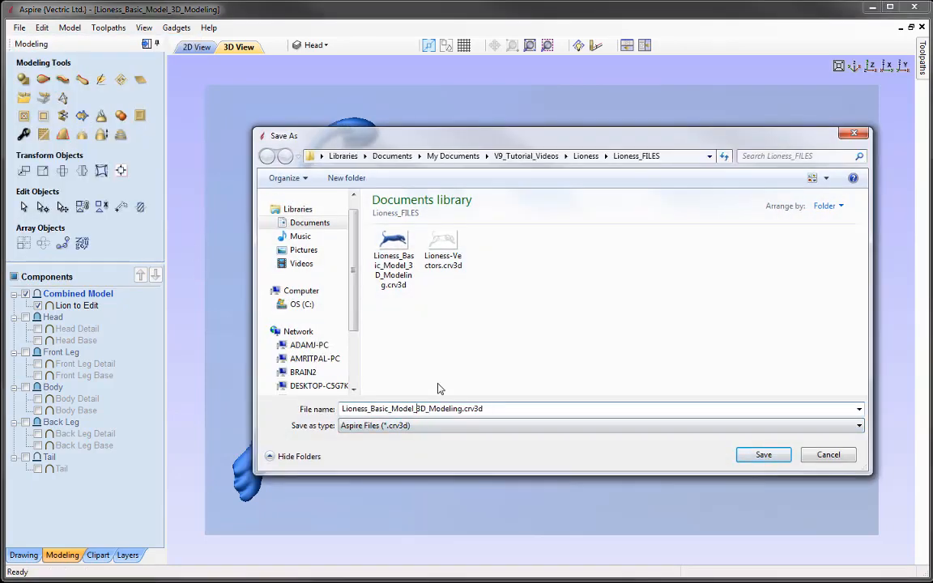
key(BackSpace)
key(BackSpace)
key(BackSpace)
key(BackSpace)
key(BackSpace)
key(BackSpace)
key(BackSpace)
key(BackSpace)
key(BackSpace)
key(BackSpace)
key(BackSpace)
key(BackSpace)
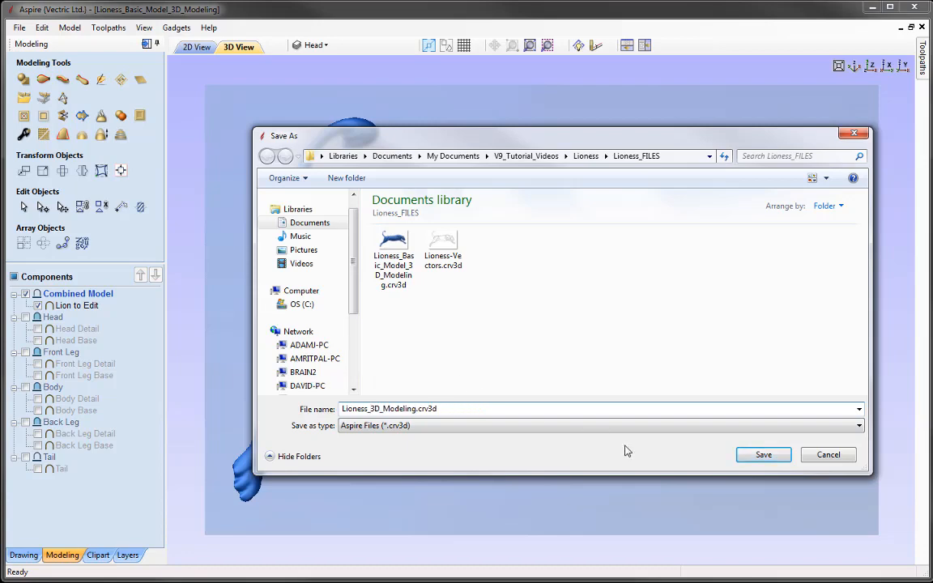
click(764, 454)
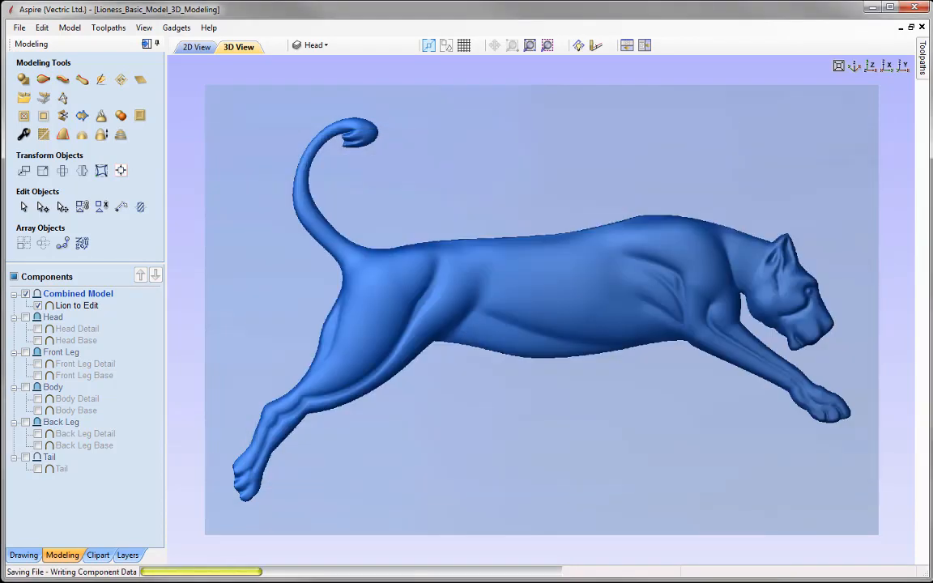